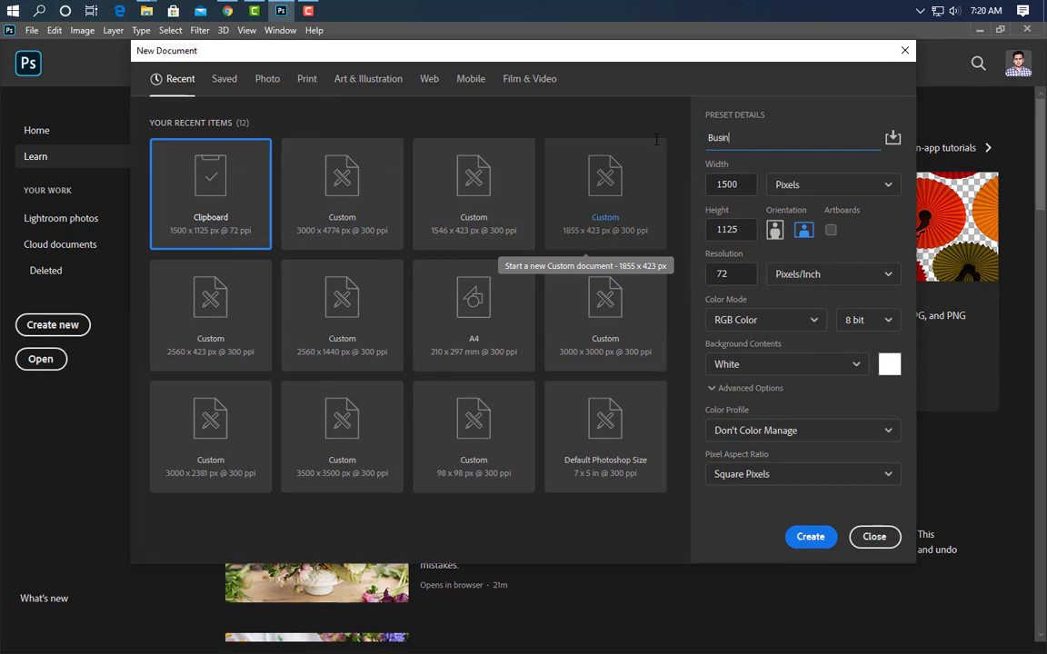
# Set the new Business Card Design document to 3.25 × 1.75 inches at 300 ppi and create it
pyautogui.click(777, 186)
pyautogui.click(779, 233)
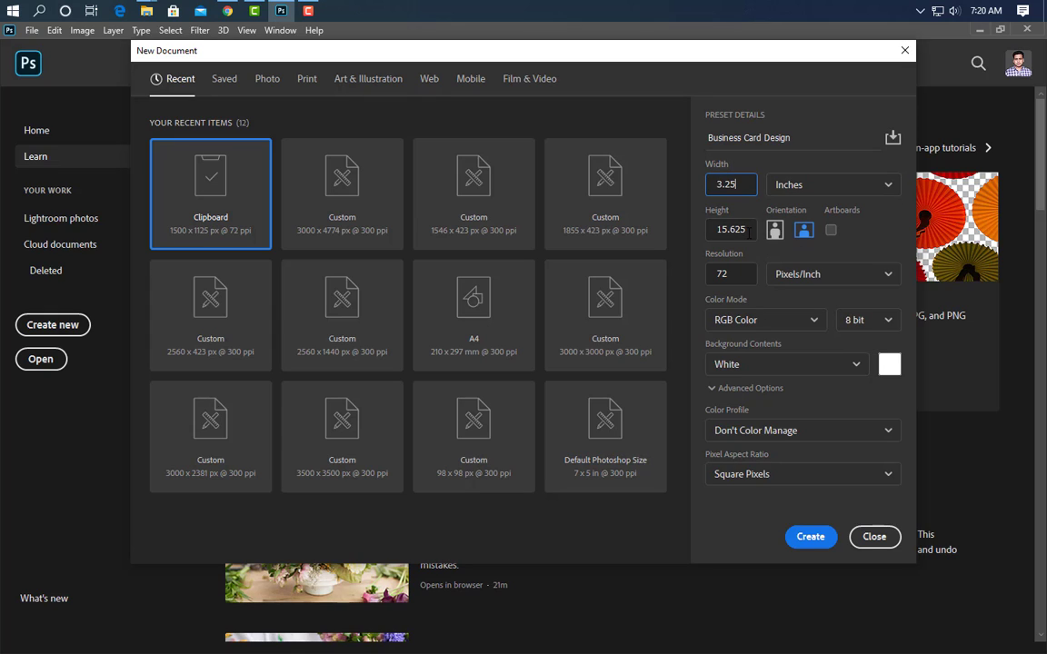
pyautogui.click(712, 229)
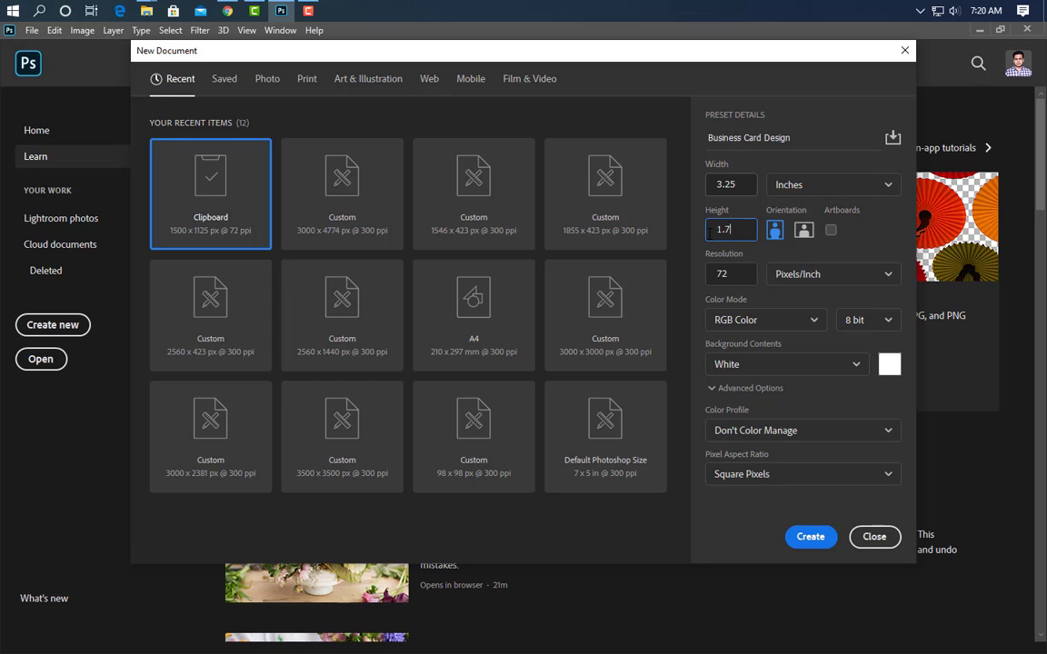
pyautogui.click(709, 273)
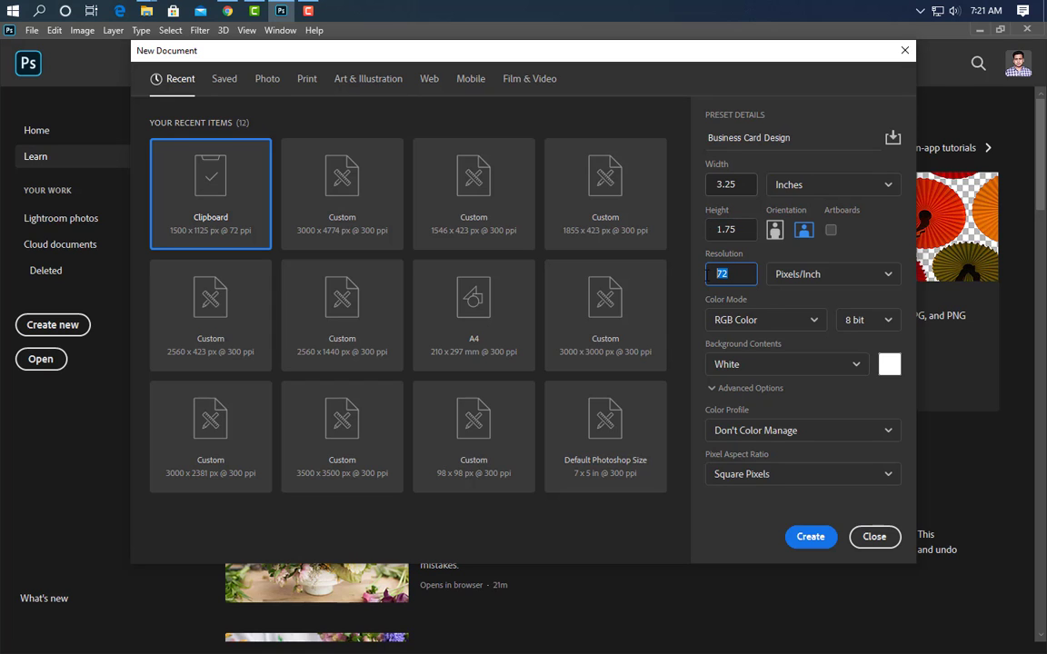
pyautogui.click(800, 537)
# Place guides along the top, bottom, left and right edges of the original canvas
pyautogui.moveTo(420, 94); pyautogui.dragTo(419, 180)
pyautogui.moveTo(416, 92); pyautogui.dragTo(449, 561)
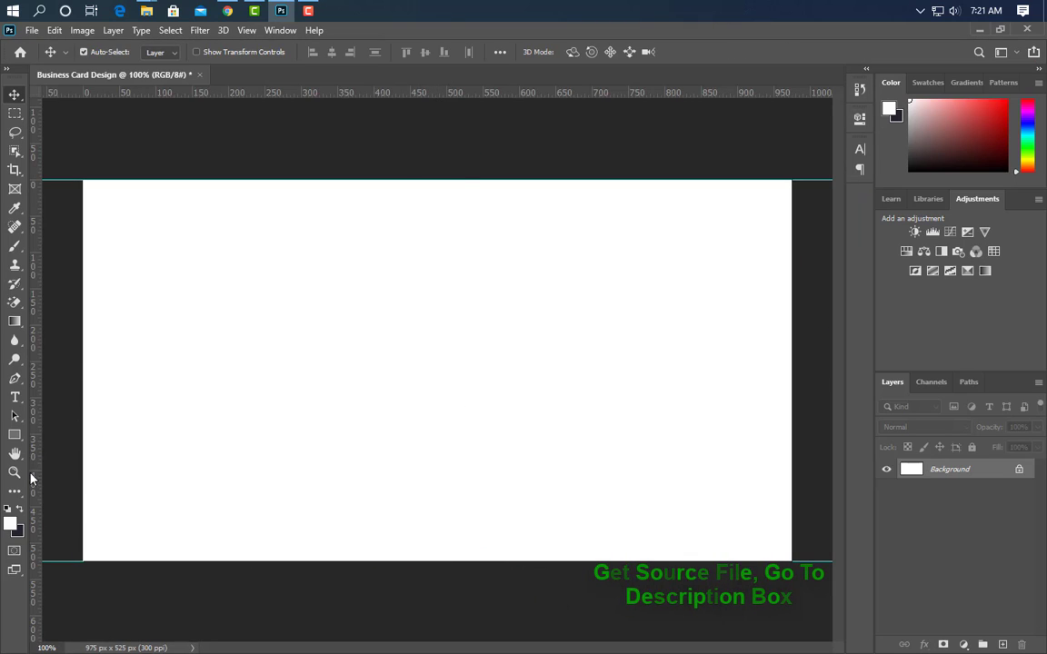
pyautogui.moveTo(39, 476); pyautogui.dragTo(84, 473)
pyautogui.moveTo(36, 415); pyautogui.dragTo(793, 410)
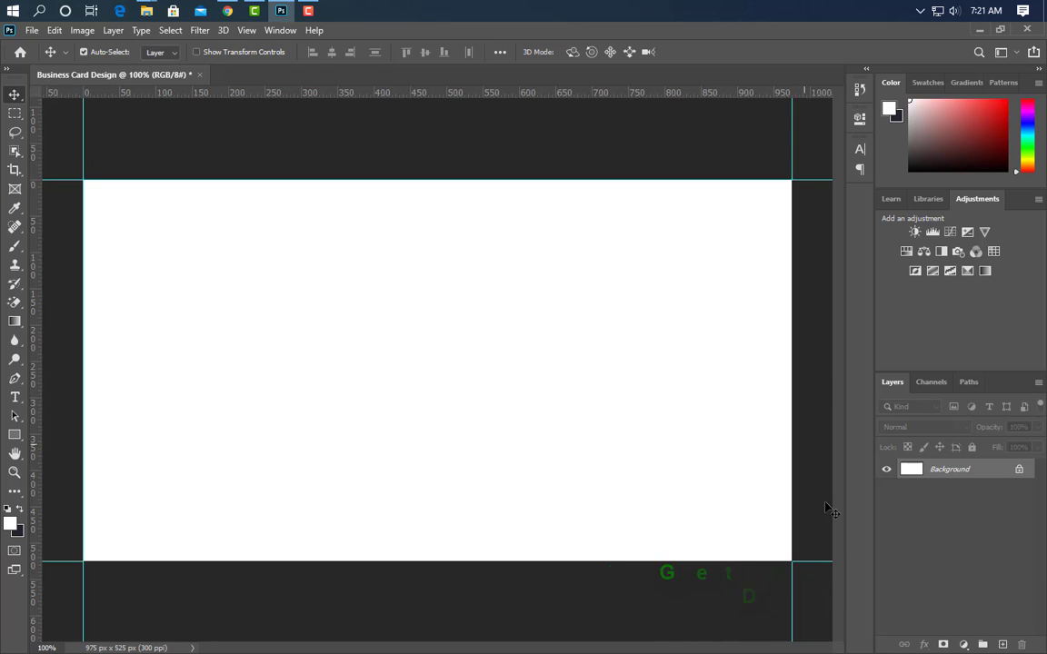
# Enlarge the canvas to 3.5 × 2 inches and add guides at its new edges
pyautogui.click(81, 30)
pyautogui.click(100, 149)
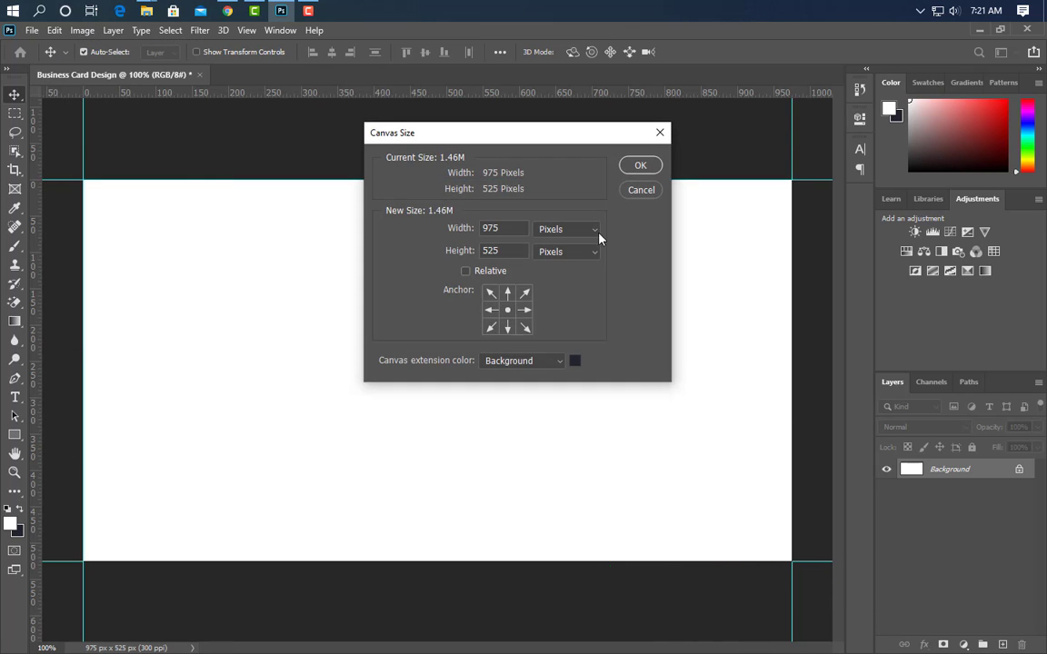
pyautogui.click(591, 231)
pyautogui.click(579, 269)
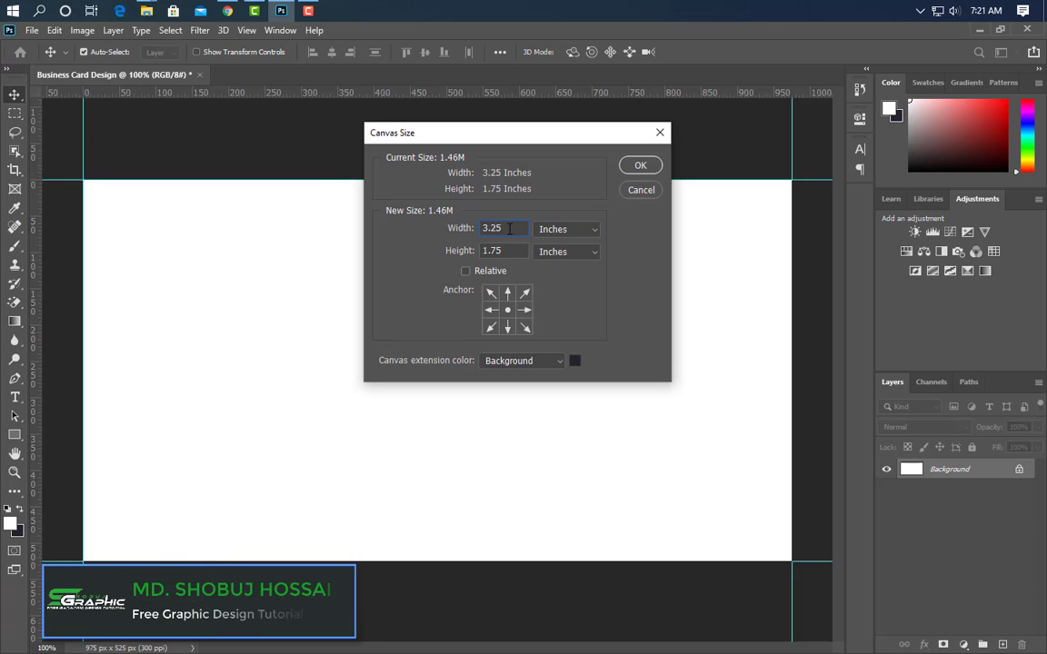
pyautogui.doubleClick(509, 228)
pyautogui.write('3.5')
pyautogui.press('Tab')
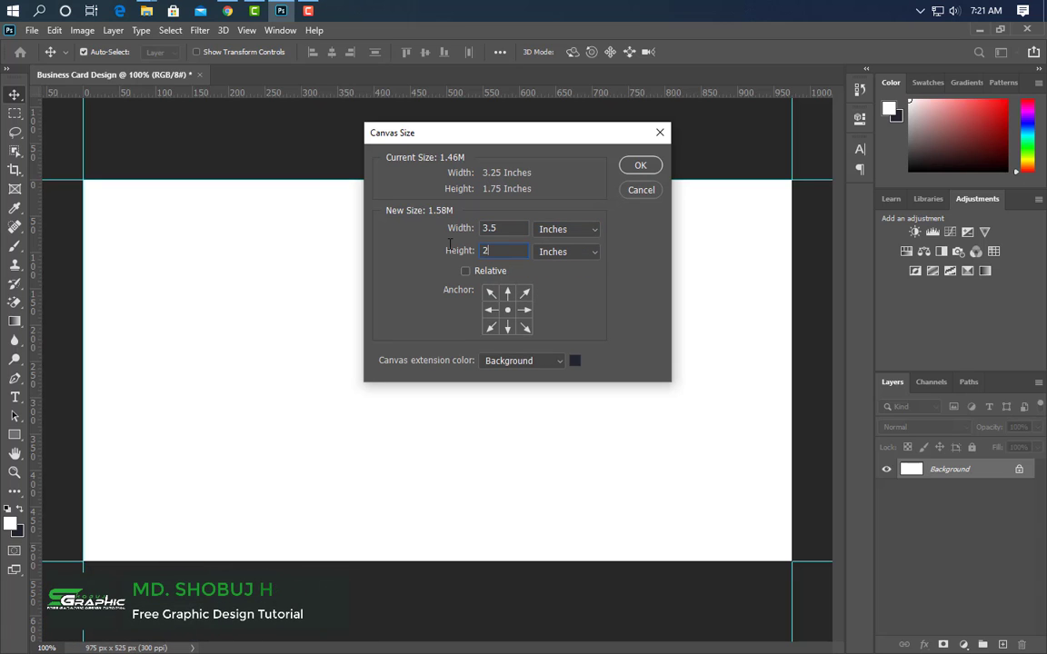
pyautogui.write('2')
pyautogui.click(643, 167)
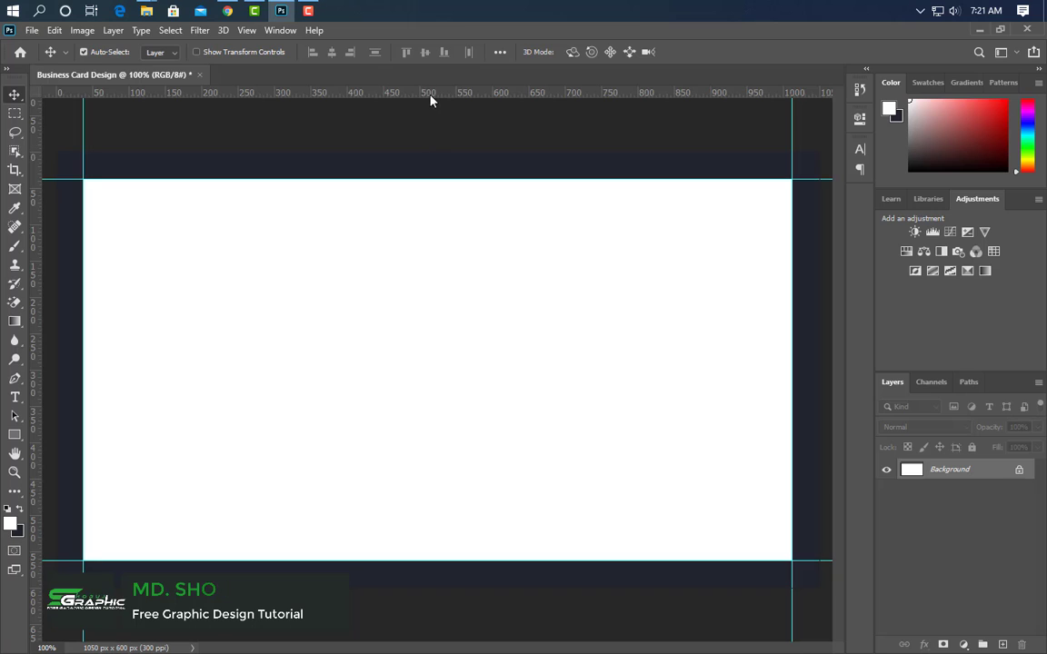
pyautogui.moveTo(430, 95); pyautogui.dragTo(443, 576)
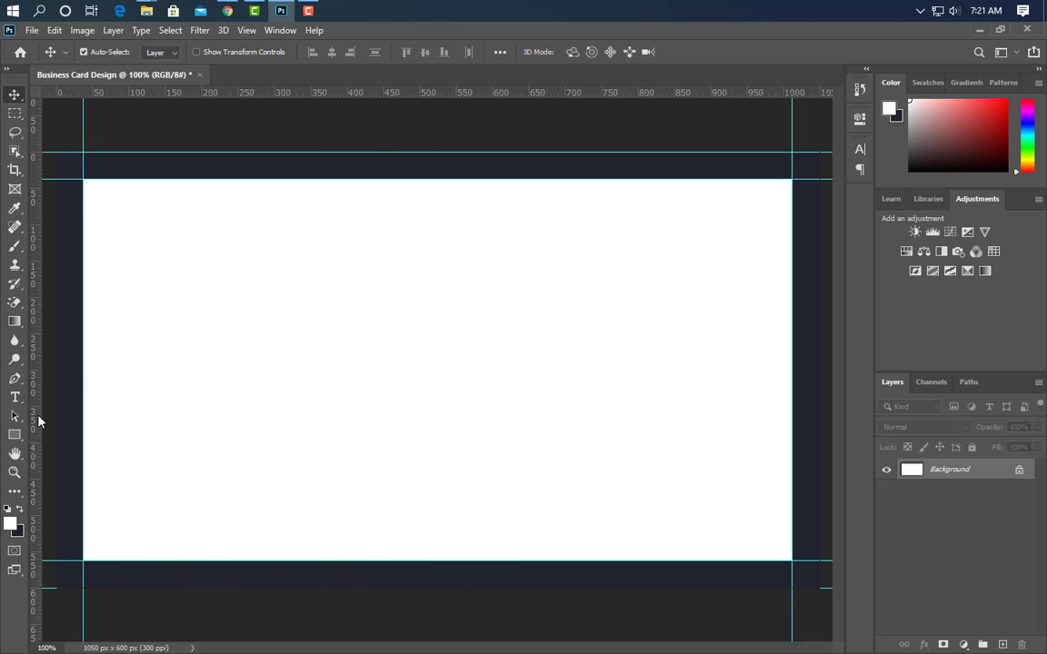
pyautogui.moveTo(40, 420); pyautogui.dragTo(820, 551)
# Enlarge the canvas to 3.75 × 2.25 inches and fill it with white
pyautogui.click(82, 30)
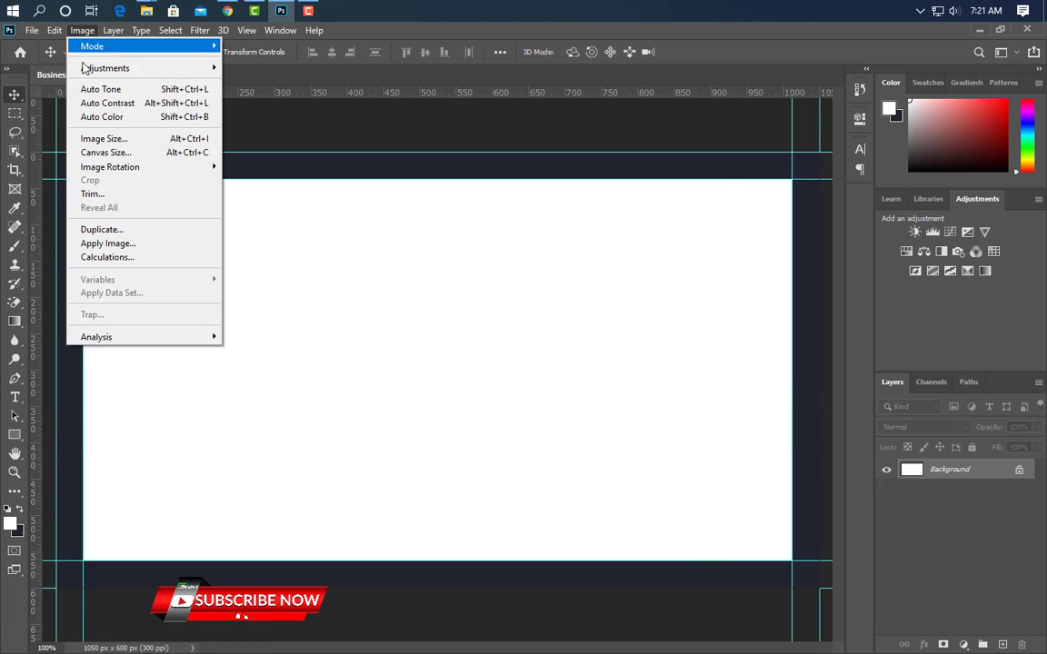
pyautogui.click(107, 152)
pyautogui.click(556, 229)
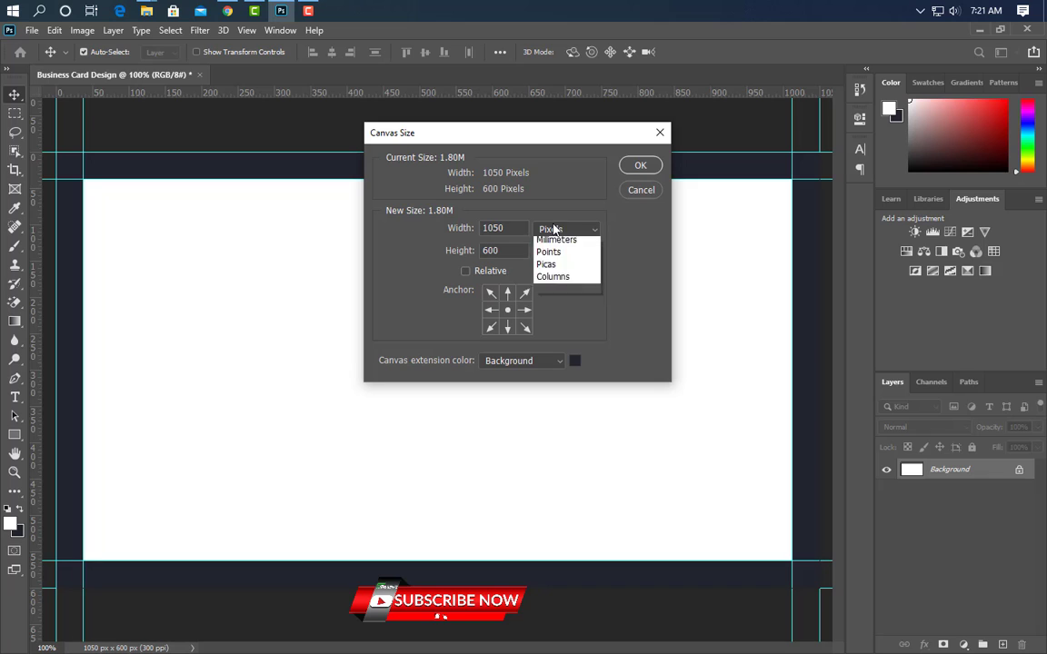
pyautogui.click(549, 254)
pyautogui.press('BackSpace')
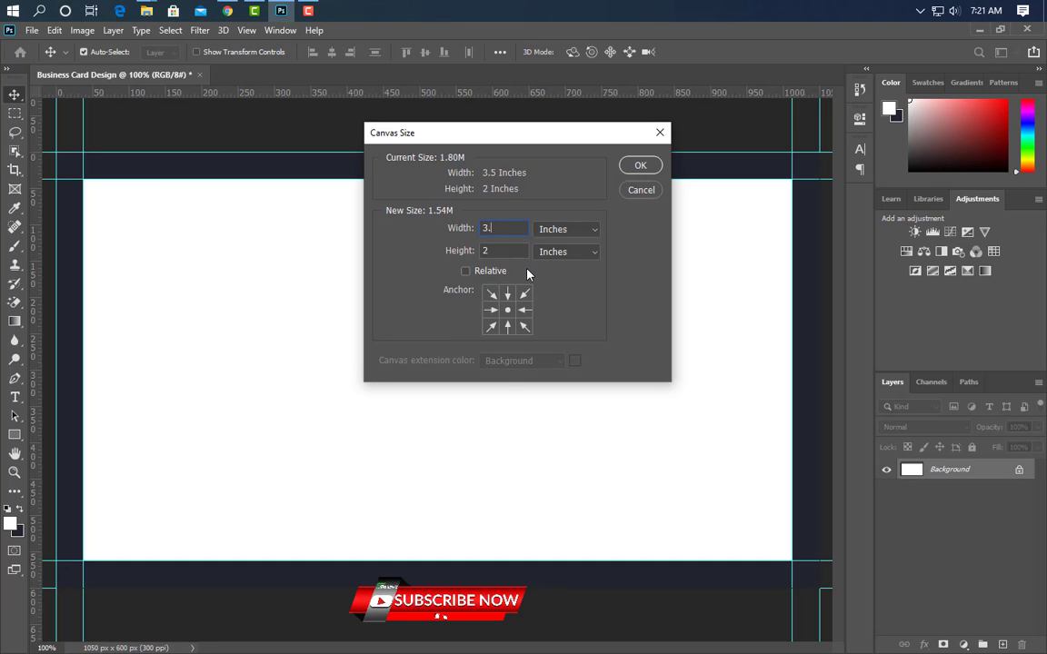
pyautogui.write('75')
pyautogui.press('Tab')
pyautogui.write('.25')
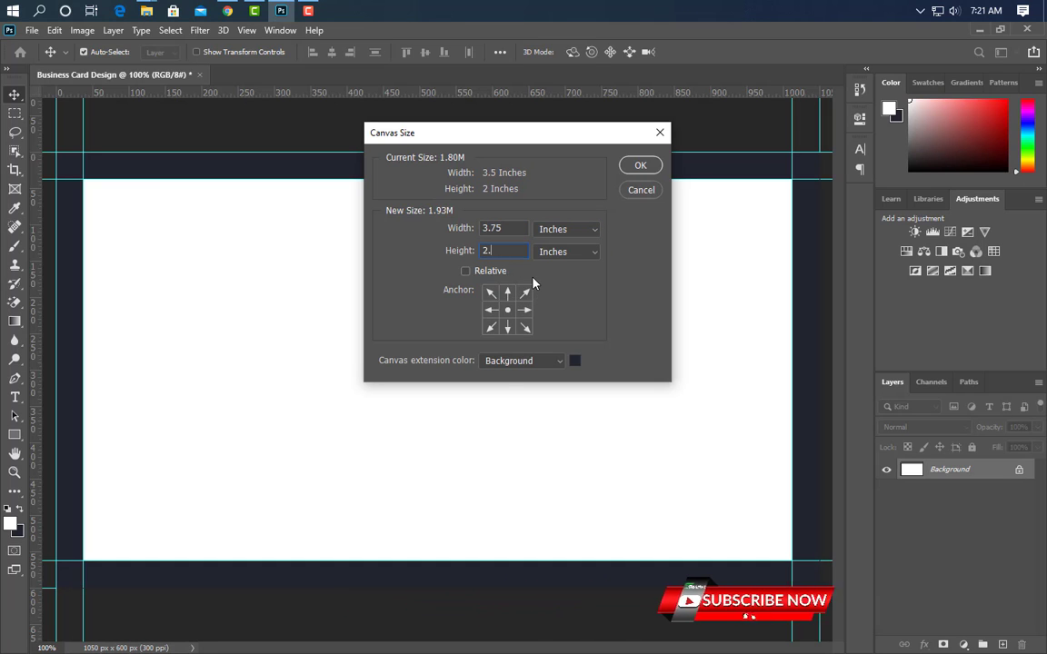
pyautogui.click(639, 165)
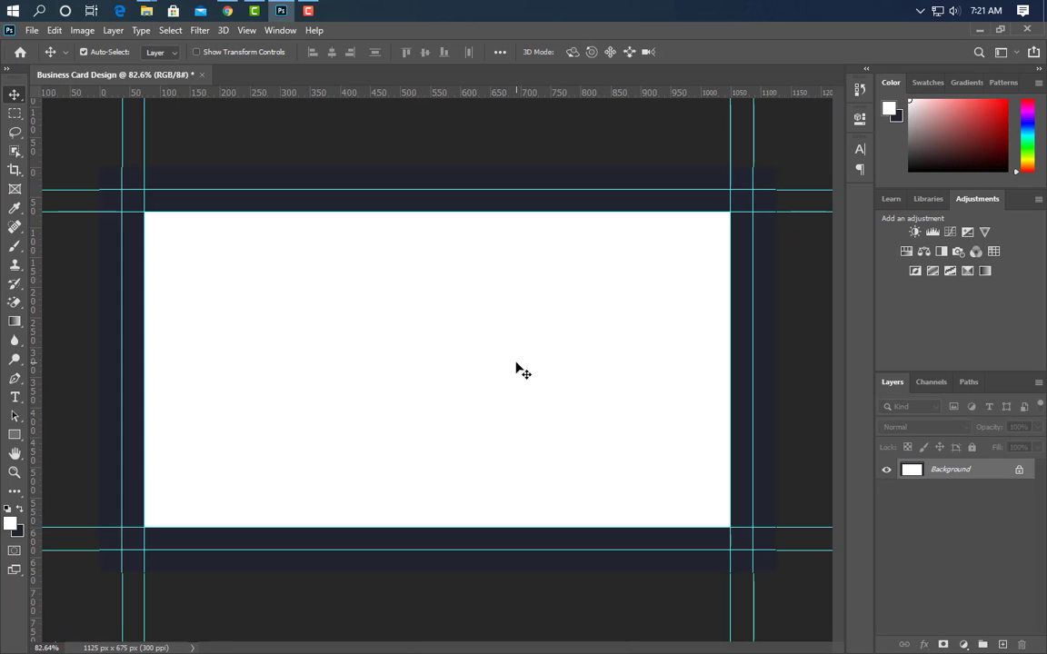
pyautogui.click(54, 30)
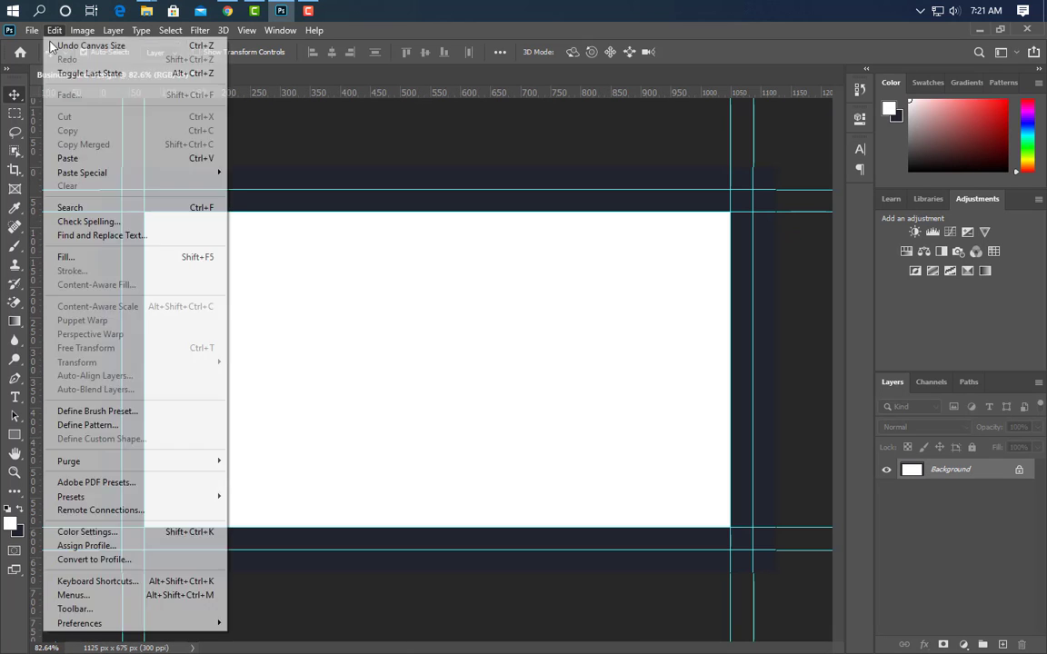
pyautogui.click(68, 255)
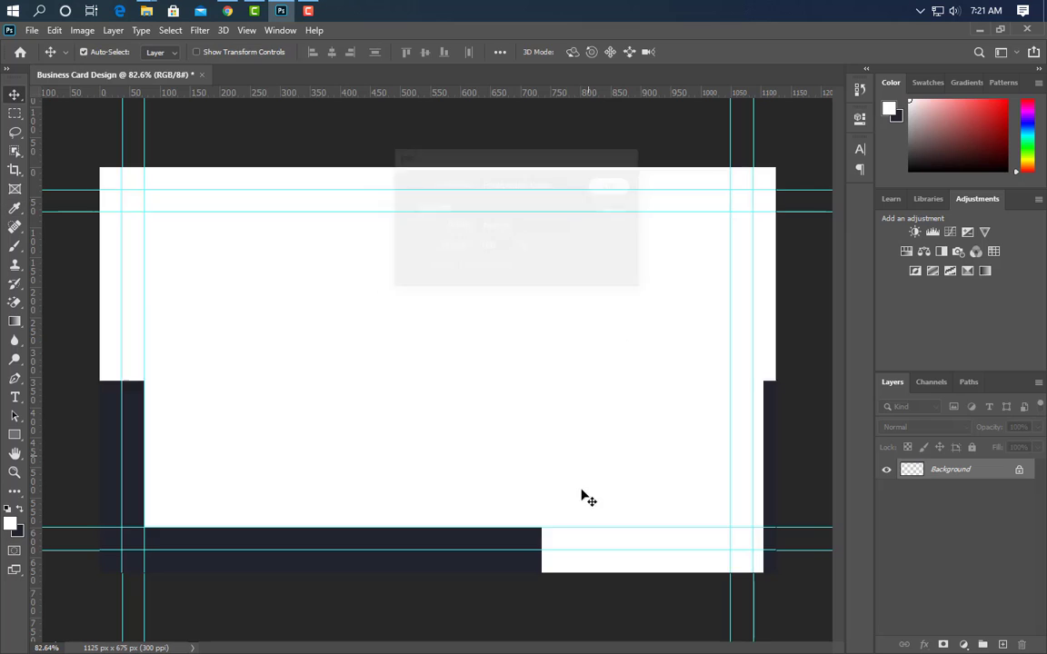
pyautogui.click(14, 434)
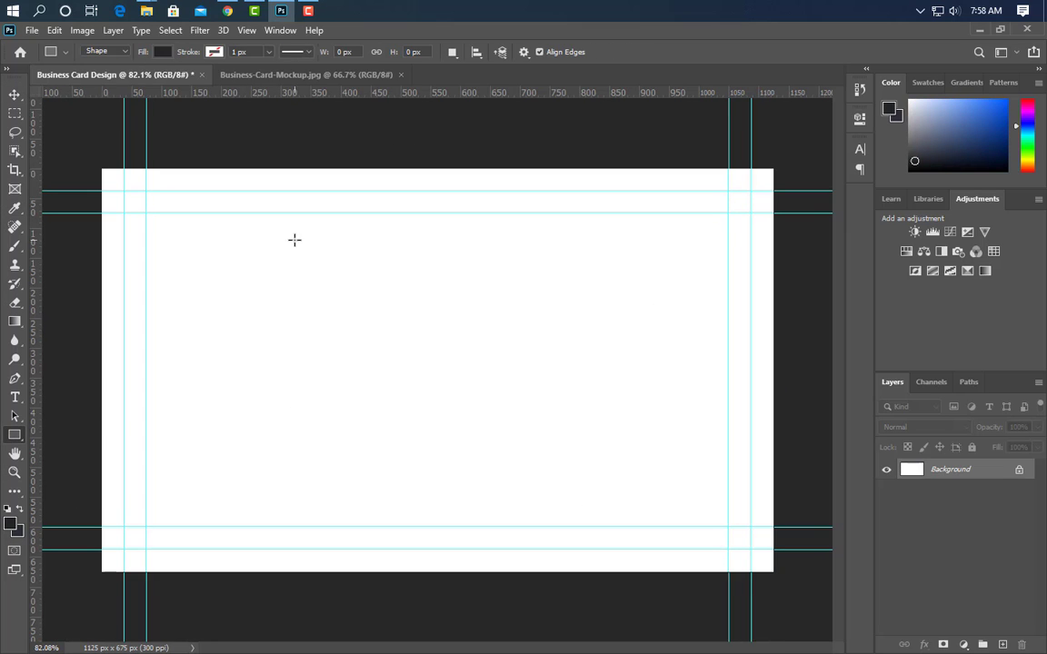
# Draw a dark square, then rotate, scale about 168% and move it into a slanted right-side panel
pyautogui.moveTo(294, 240); pyautogui.dragTo(636, 581)
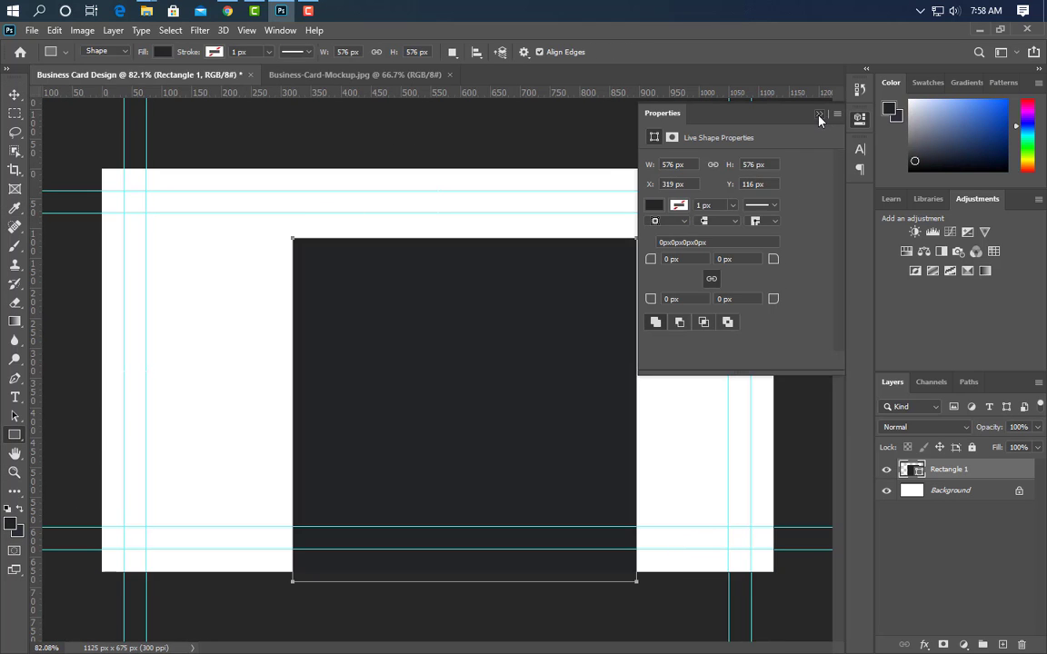
pyautogui.click(818, 117)
pyautogui.hotkey('ctrl', 't')
pyautogui.moveTo(659, 227); pyautogui.dragTo(708, 312)
pyautogui.moveTo(522, 302); pyautogui.dragTo(647, 172)
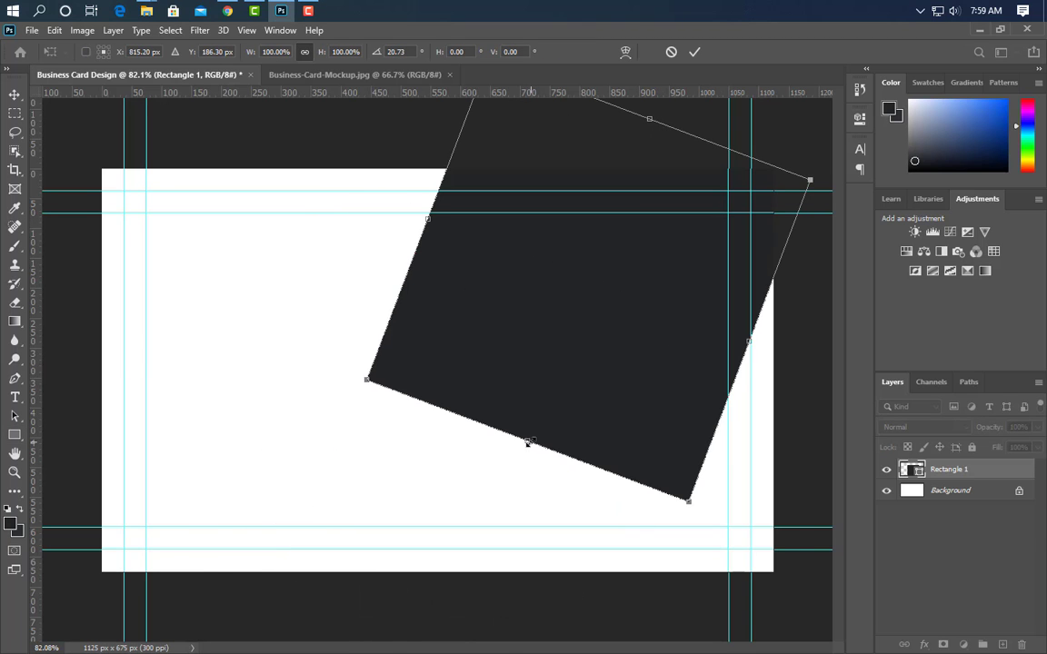
pyautogui.moveTo(529, 441); pyautogui.dragTo(424, 653)
pyautogui.moveTo(467, 356); pyautogui.dragTo(814, 420)
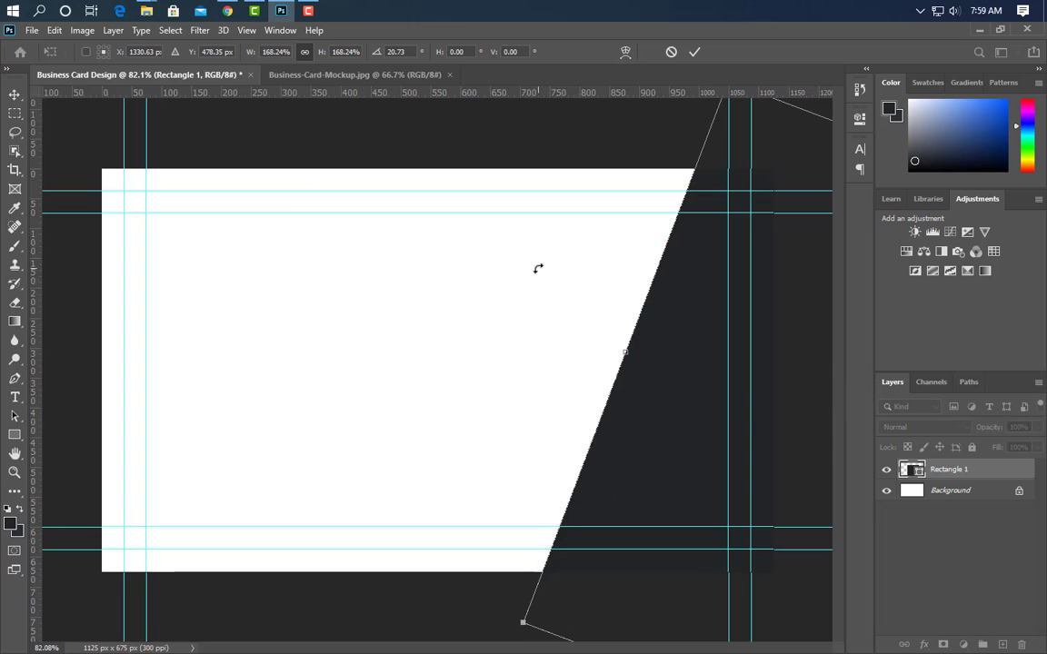
pyautogui.moveTo(538, 268); pyautogui.dragTo(549, 253)
pyautogui.moveTo(678, 381); pyautogui.dragTo(724, 386)
pyautogui.click(692, 54)
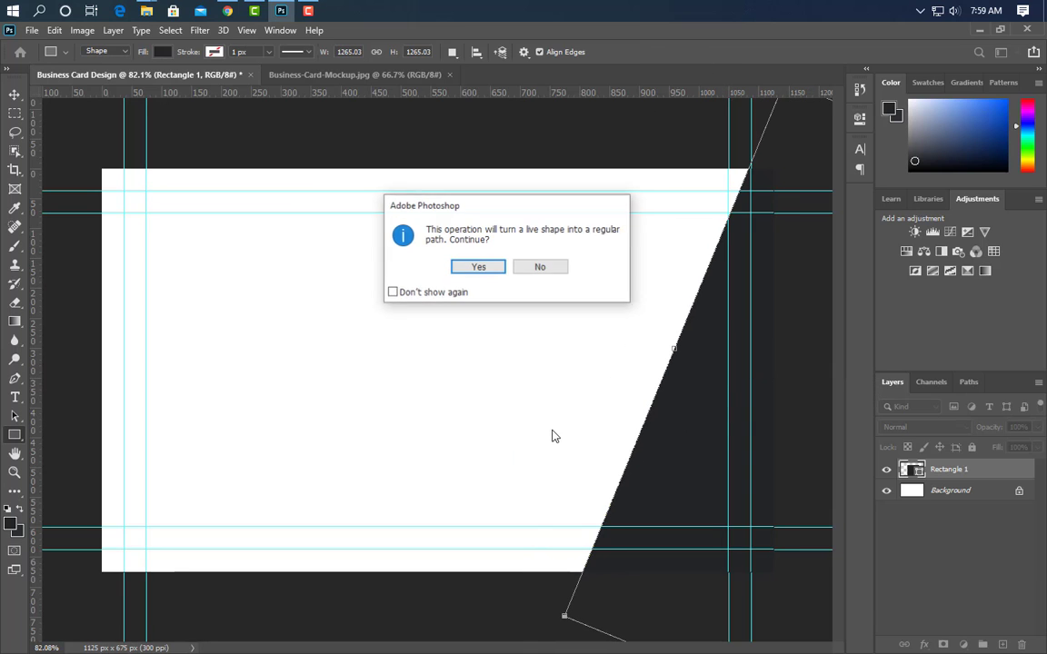
pyautogui.click(479, 265)
pyautogui.click(11, 95)
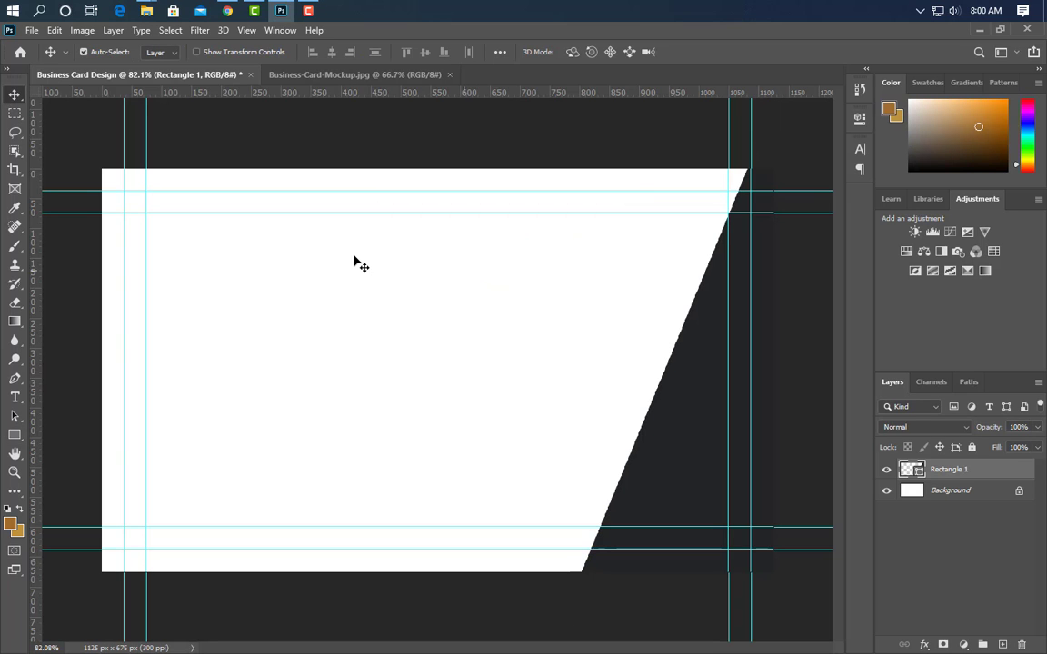
# Give Rectangle 1 a gold gradient overlay layer style
pyautogui.doubleClick(953, 469)
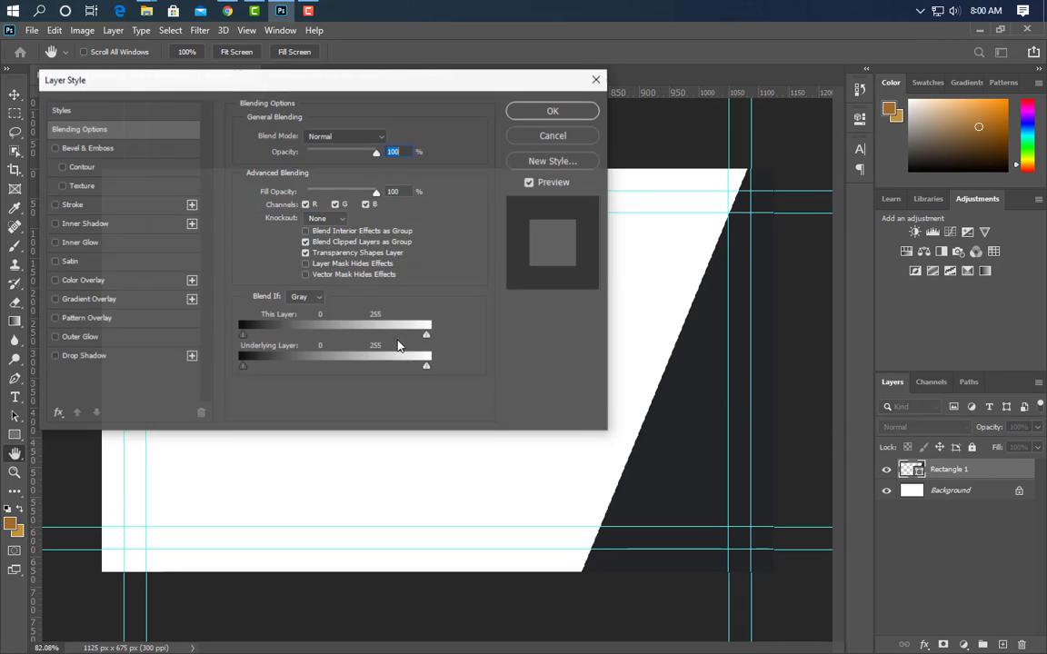
pyautogui.click(136, 299)
pyautogui.click(332, 170)
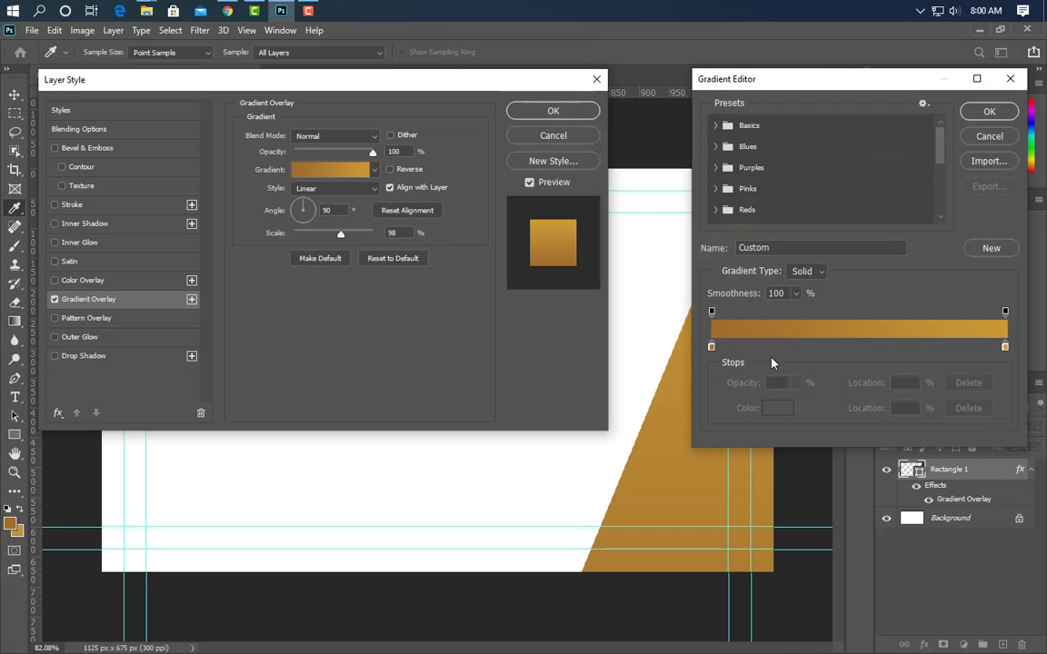
pyautogui.doubleClick(1005, 348)
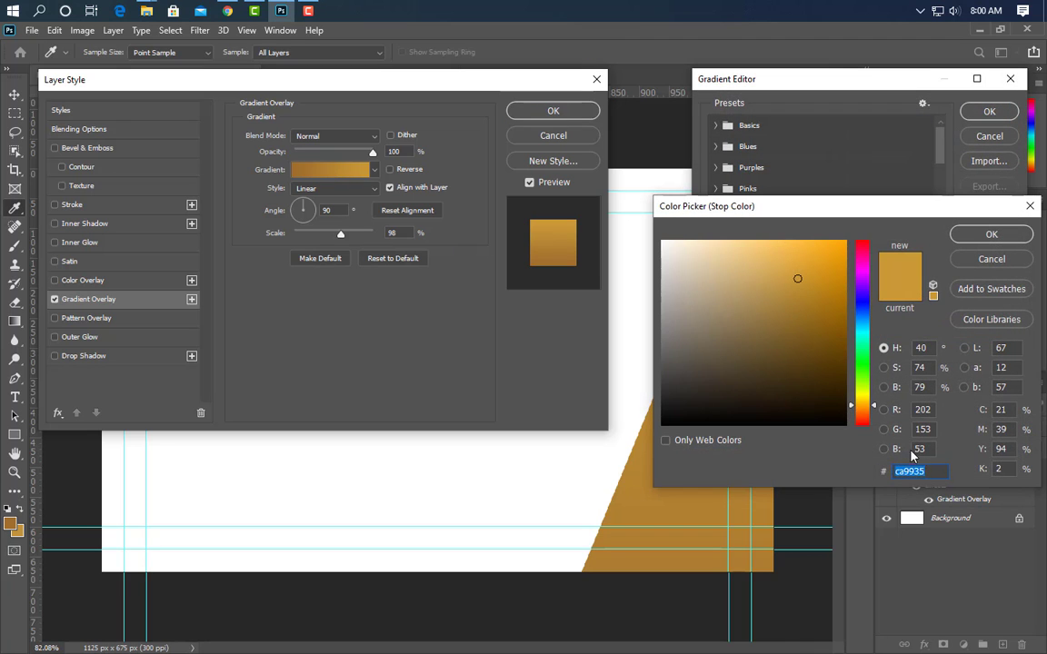
pyautogui.click(992, 234)
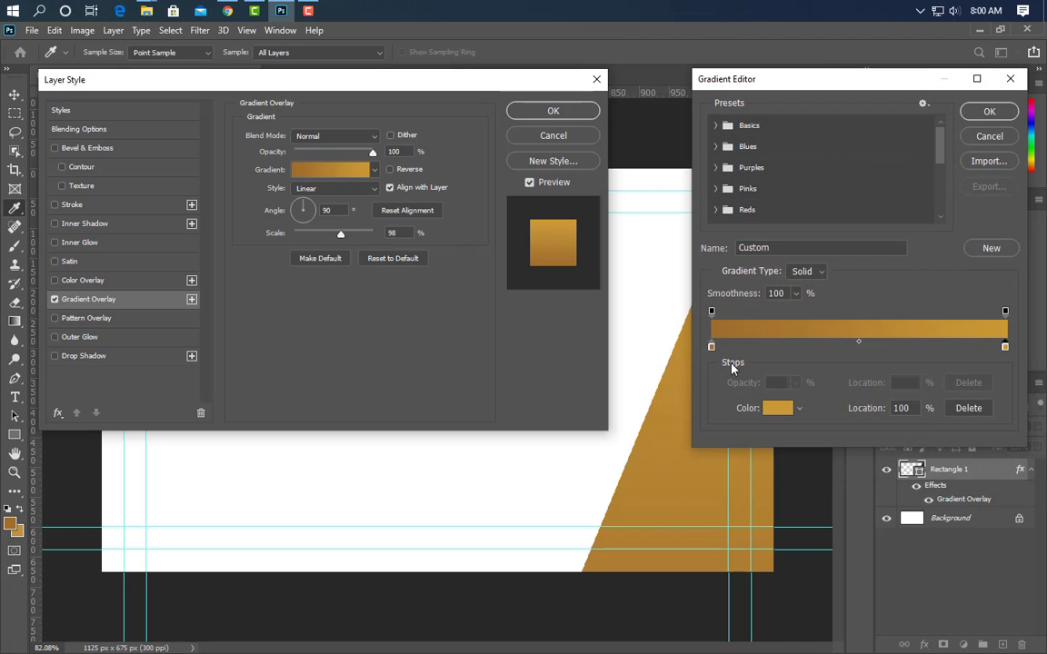
pyautogui.doubleClick(711, 346)
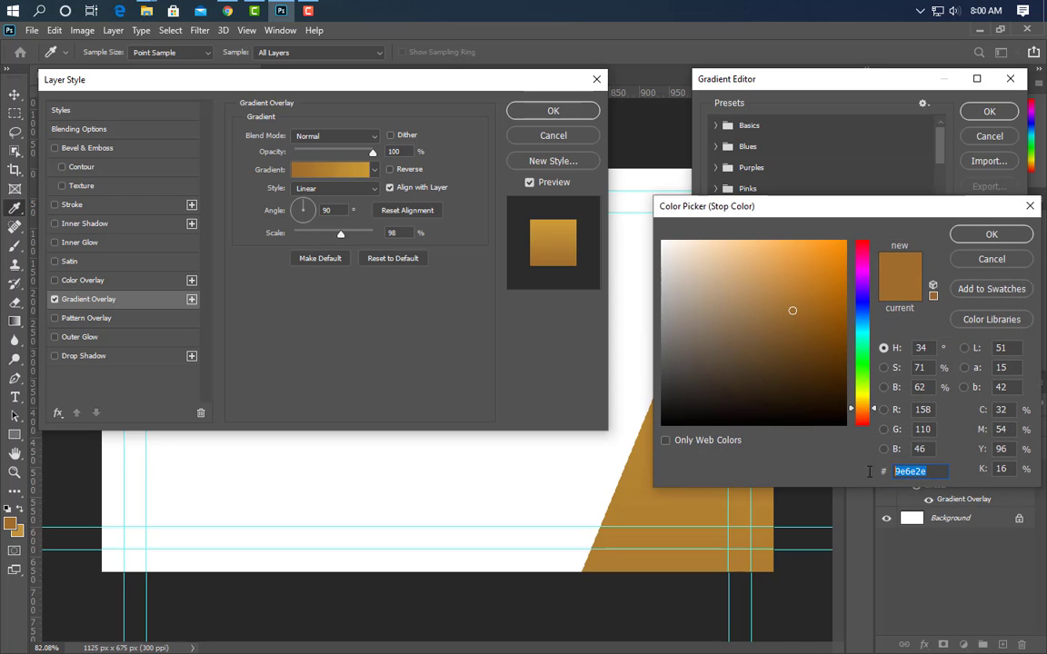
pyautogui.click(1021, 211)
pyautogui.click(989, 111)
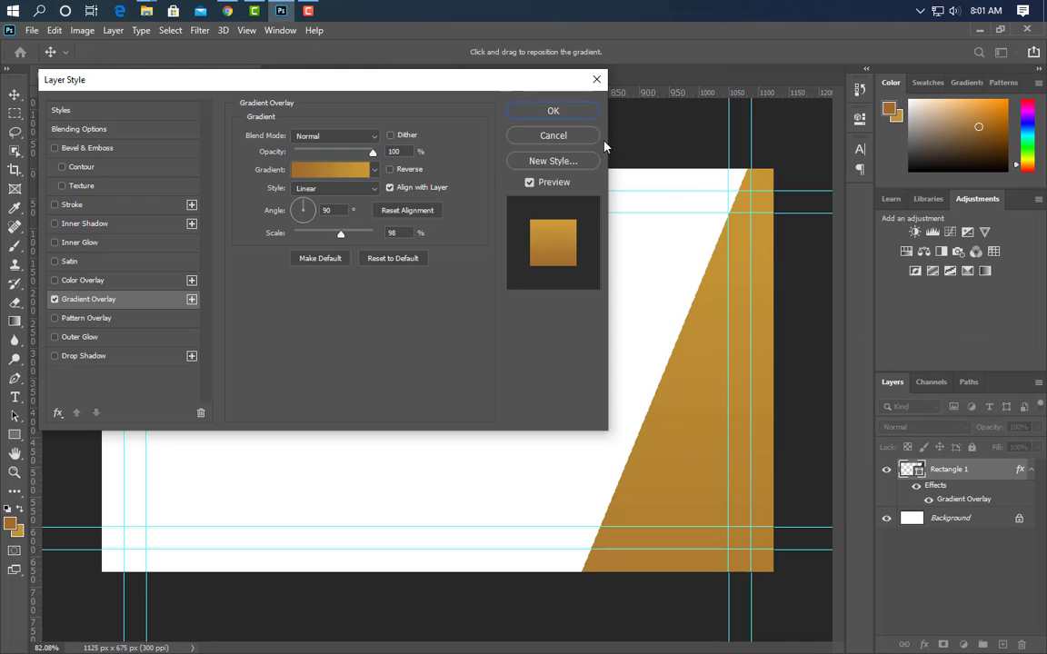
pyautogui.press('Return')
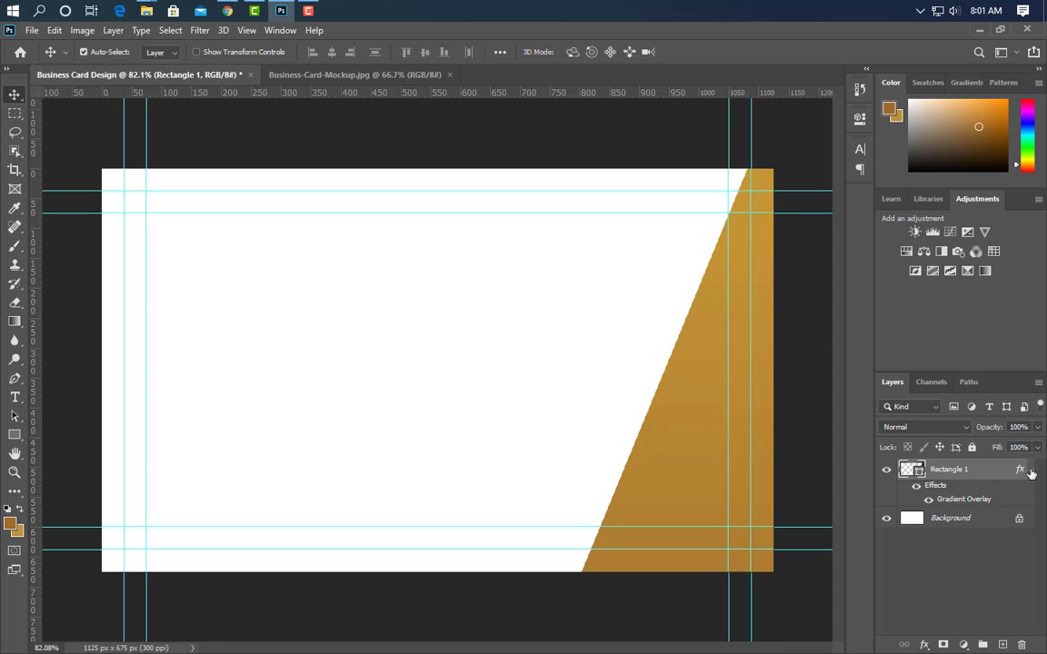
pyautogui.click(1030, 471)
# Duplicate Rectangle 1, place the copy beneath it and nudge it left
pyautogui.hotkey('ctrl', 'j')
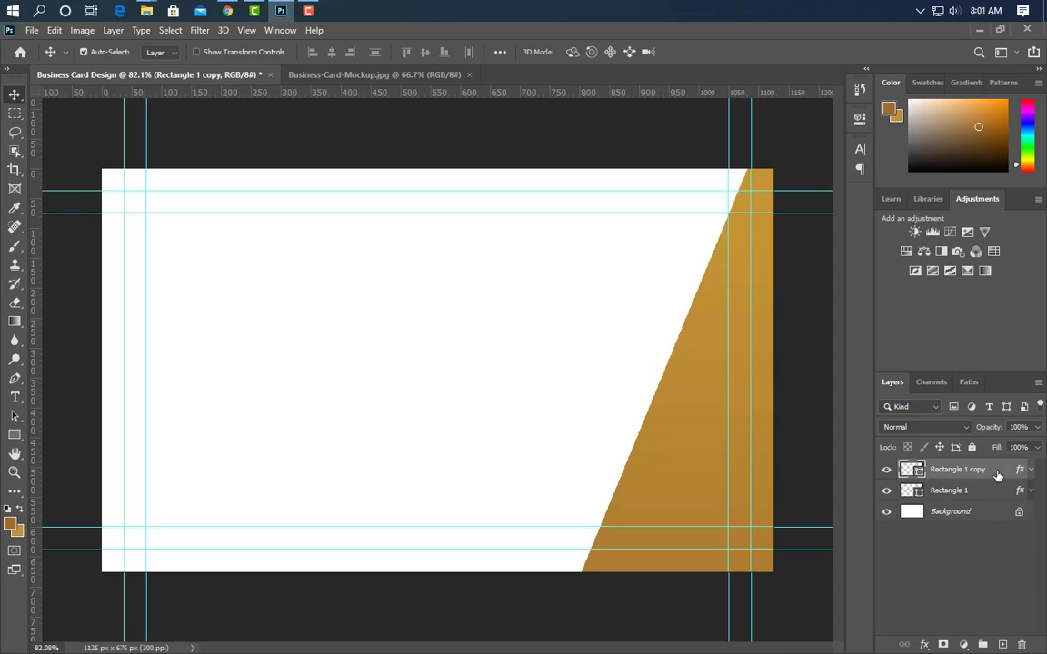
pyautogui.moveTo(996, 474); pyautogui.dragTo(998, 500)
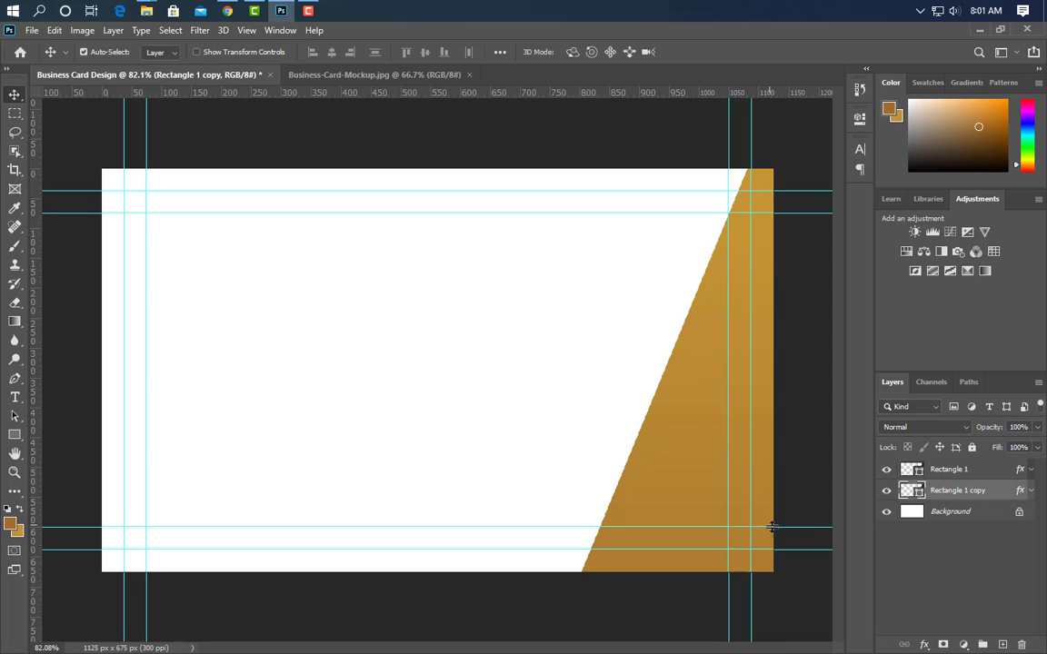
pyautogui.press('Left')
pyautogui.press('Left')
pyautogui.press('Left')
pyautogui.press('Left')
pyautogui.press('Left')
pyautogui.press('Left')
pyautogui.press('Left')
pyautogui.press('Left')
pyautogui.press('Left')
pyautogui.press('Left')
pyautogui.press('Left')
pyautogui.press('Left')
pyautogui.press('Left')
pyautogui.press('Left')
pyautogui.press('Left')
pyautogui.press('Left')
pyautogui.press('Left')
pyautogui.press('Left')
pyautogui.press('Left')
pyautogui.press('Left')
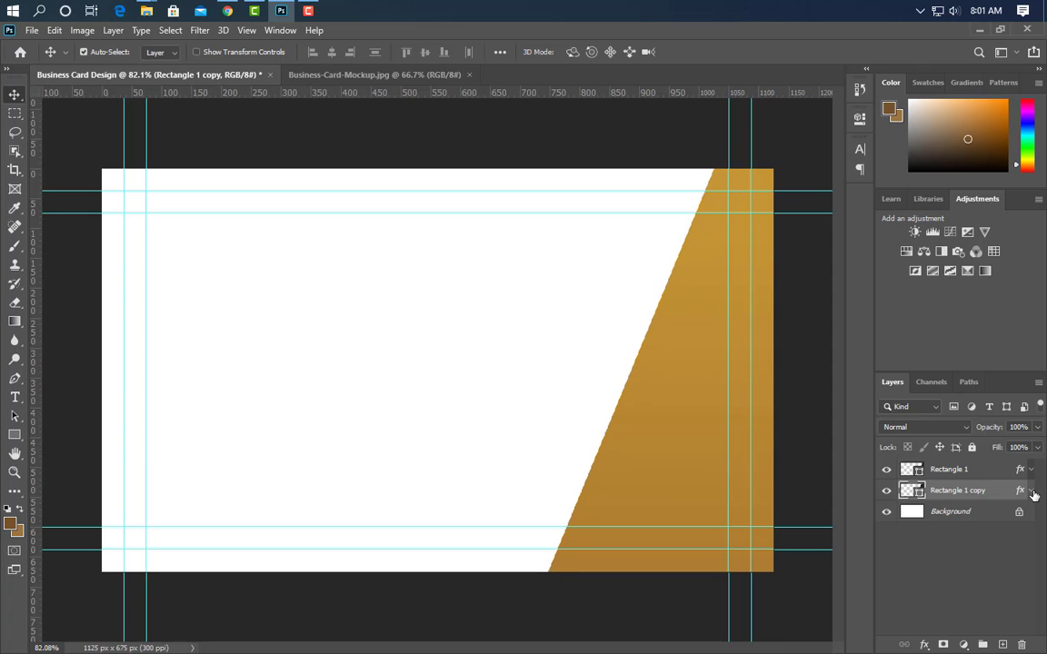
# Recolour the copy's gradient overlay to brown, then duplicate it as Rectangle 1 copy 2 below
pyautogui.click(1031, 491)
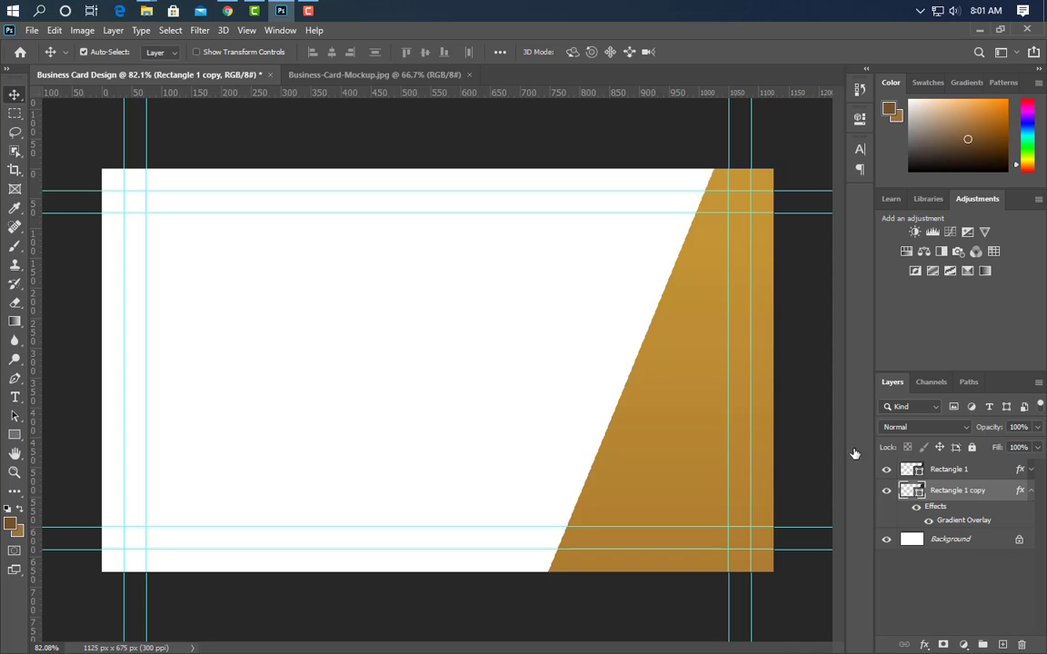
pyautogui.doubleClick(963, 519)
pyautogui.click(345, 170)
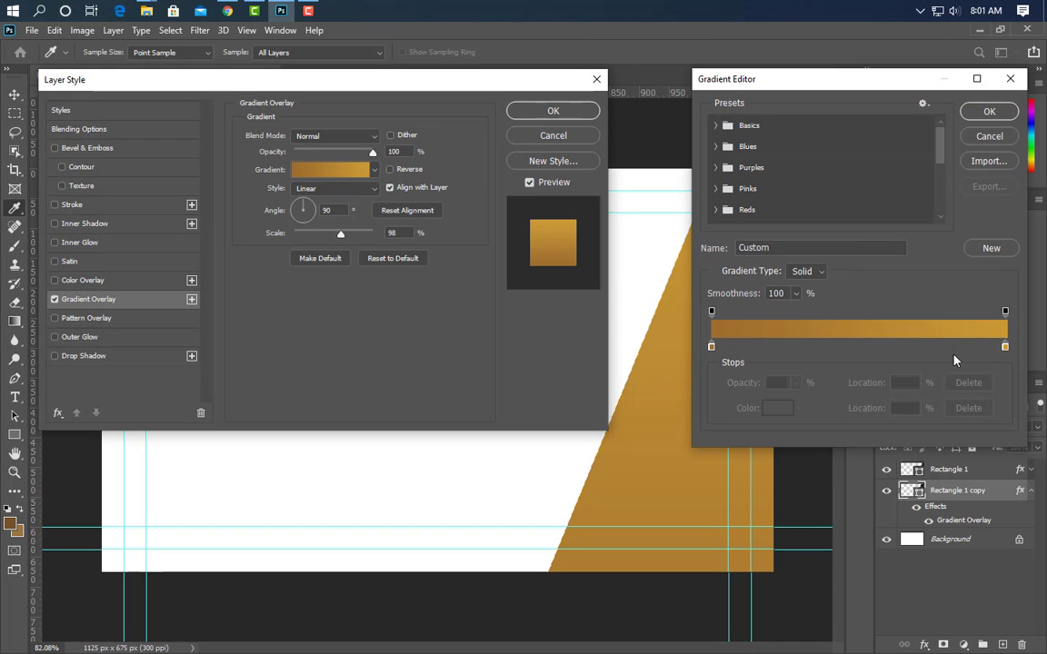
pyautogui.doubleClick(1005, 346)
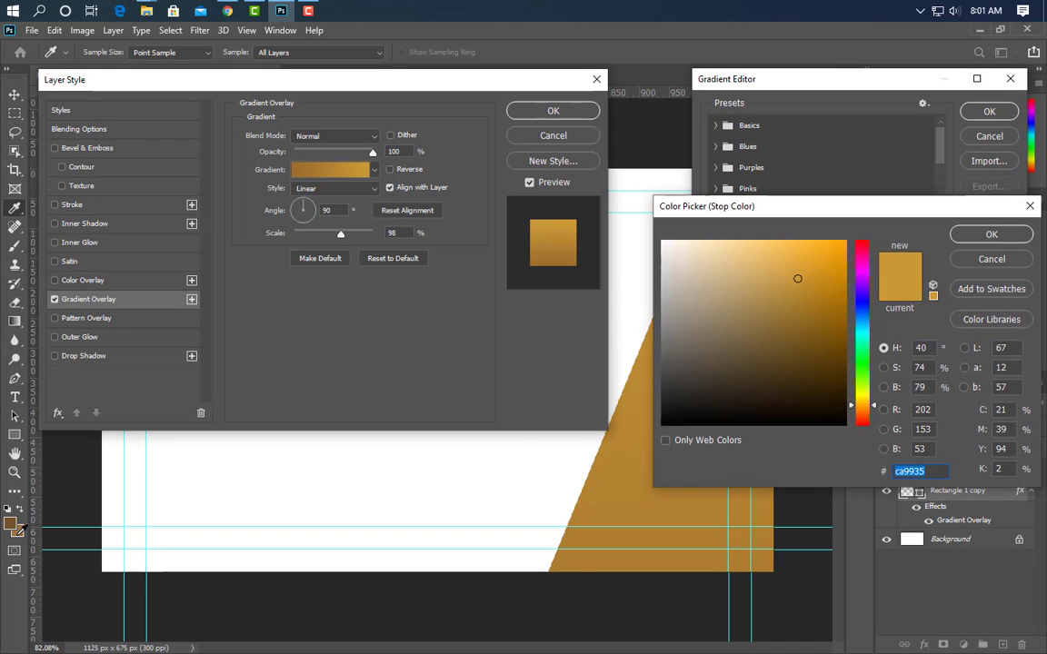
pyautogui.click(764, 311)
pyautogui.press('Return')
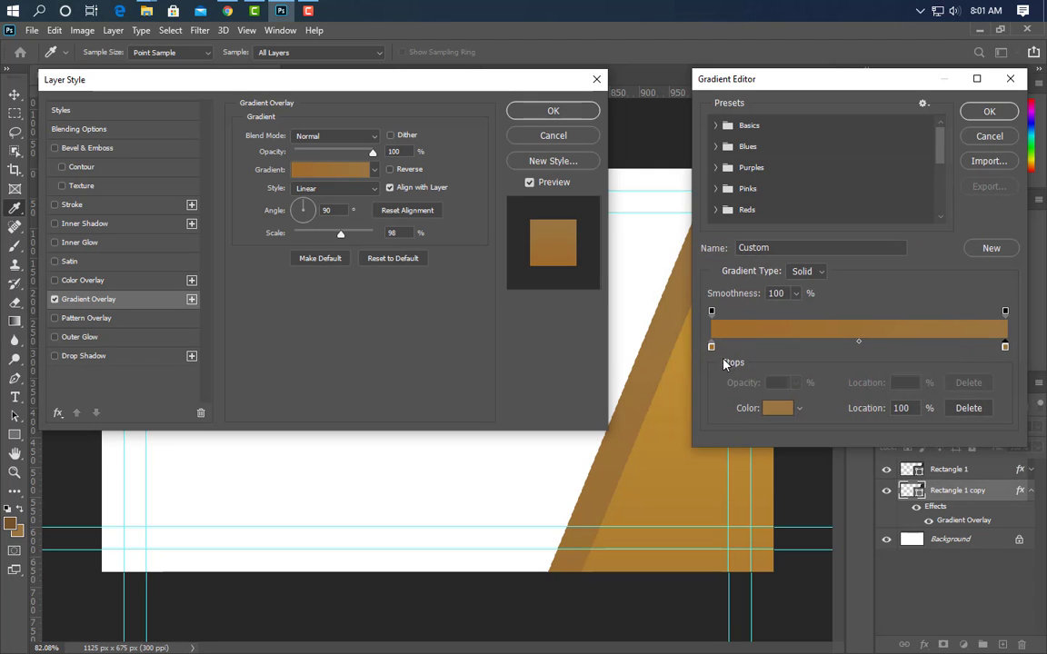
pyautogui.doubleClick(711, 347)
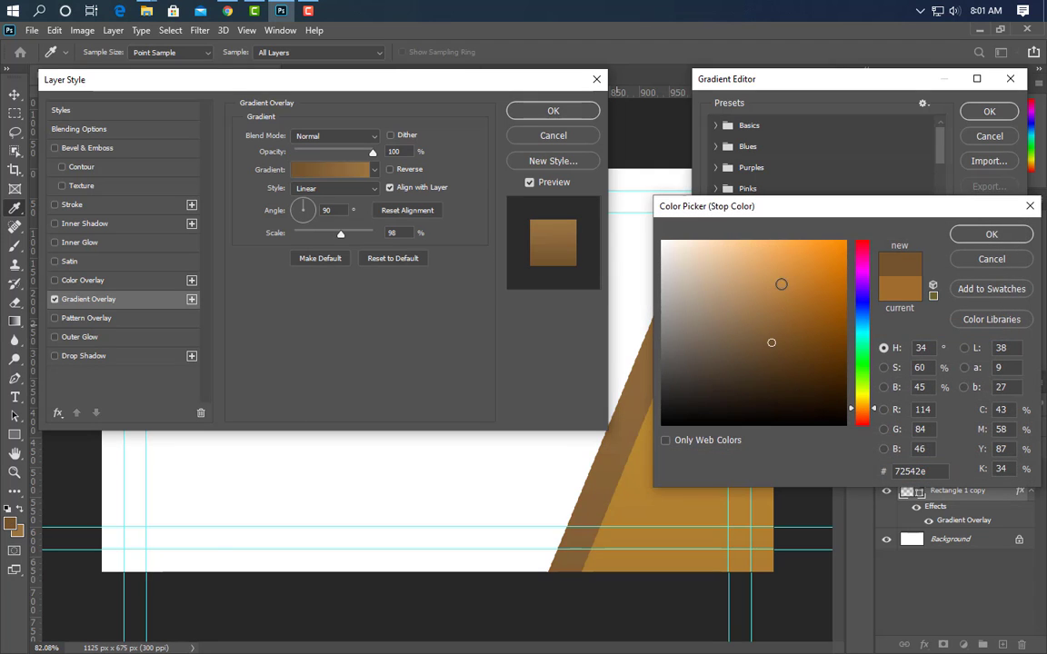
pyautogui.click(1017, 237)
pyautogui.press('Return')
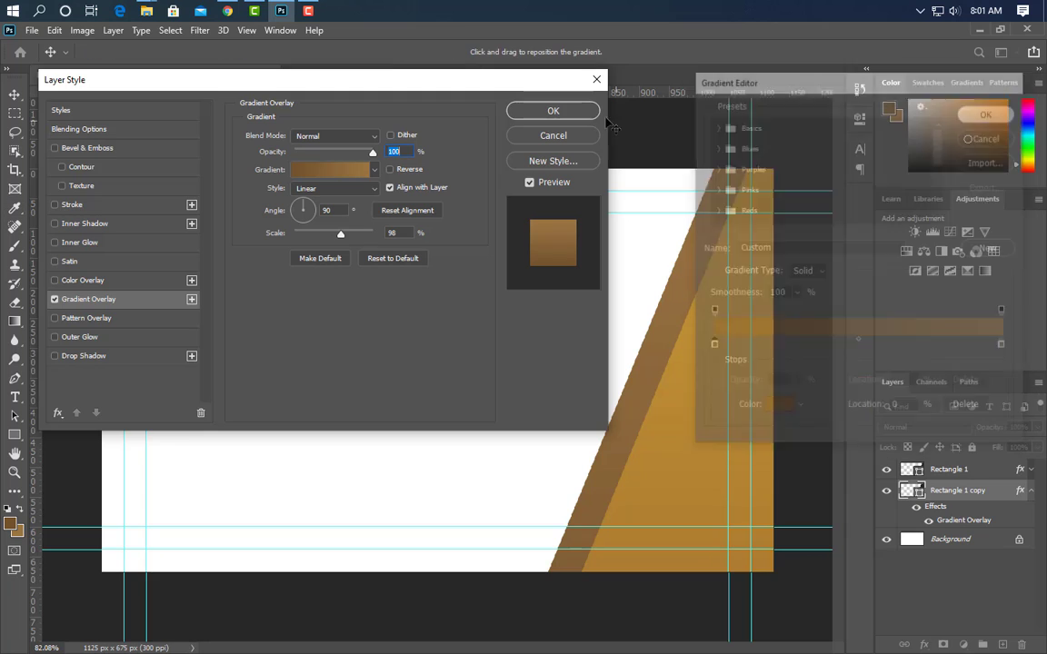
pyautogui.press('Return')
pyautogui.moveTo(954, 491); pyautogui.dragTo(983, 645)
pyautogui.moveTo(999, 493); pyautogui.dragTo(999, 522)
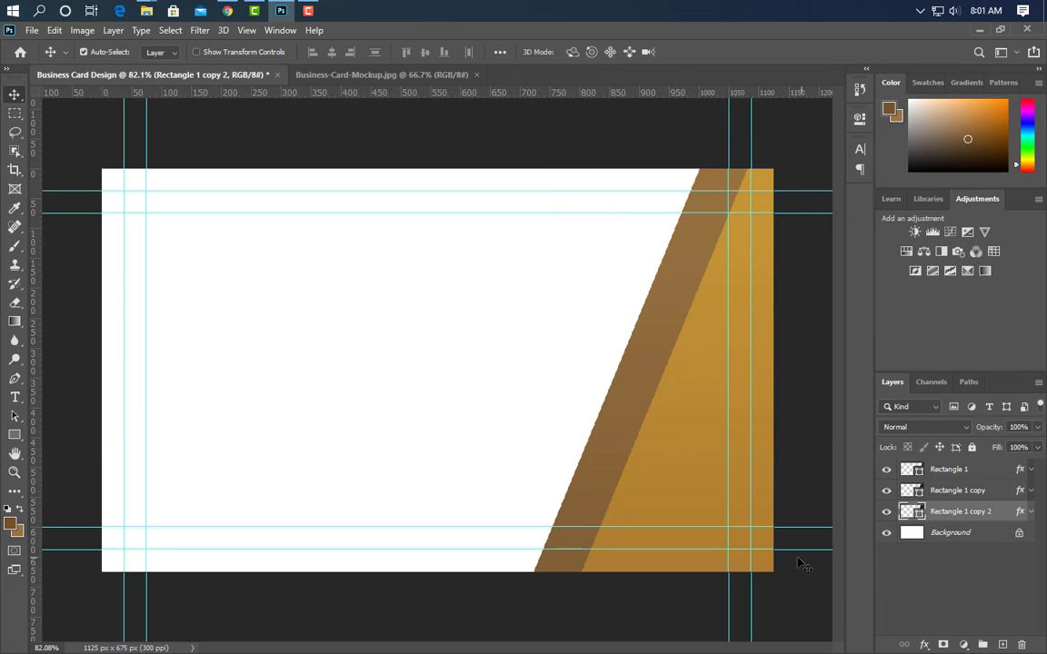
# Swap foreground and background colours and nudge Rectangle 1 copy 2 left
pyautogui.press('x')
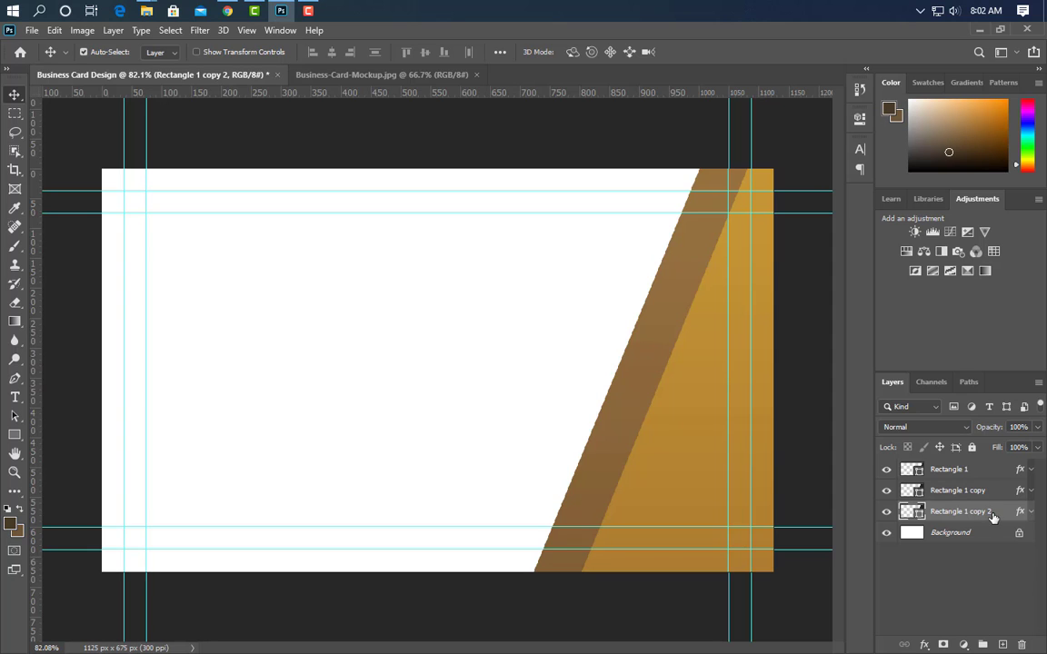
pyautogui.press('Left')
pyautogui.press('Left')
pyautogui.press('Left')
pyautogui.press('Left')
pyautogui.press('Left')
pyautogui.press('Left')
pyautogui.press('Left')
pyautogui.press('Left')
pyautogui.press('Left')
pyautogui.press('Left')
pyautogui.press('Left')
pyautogui.press('Left')
pyautogui.press('Left')
pyautogui.press('Left')
pyautogui.press('Left')
pyautogui.press('Left')
pyautogui.press('Left')
pyautogui.press('Left')
pyautogui.press('Left')
pyautogui.press('Left')
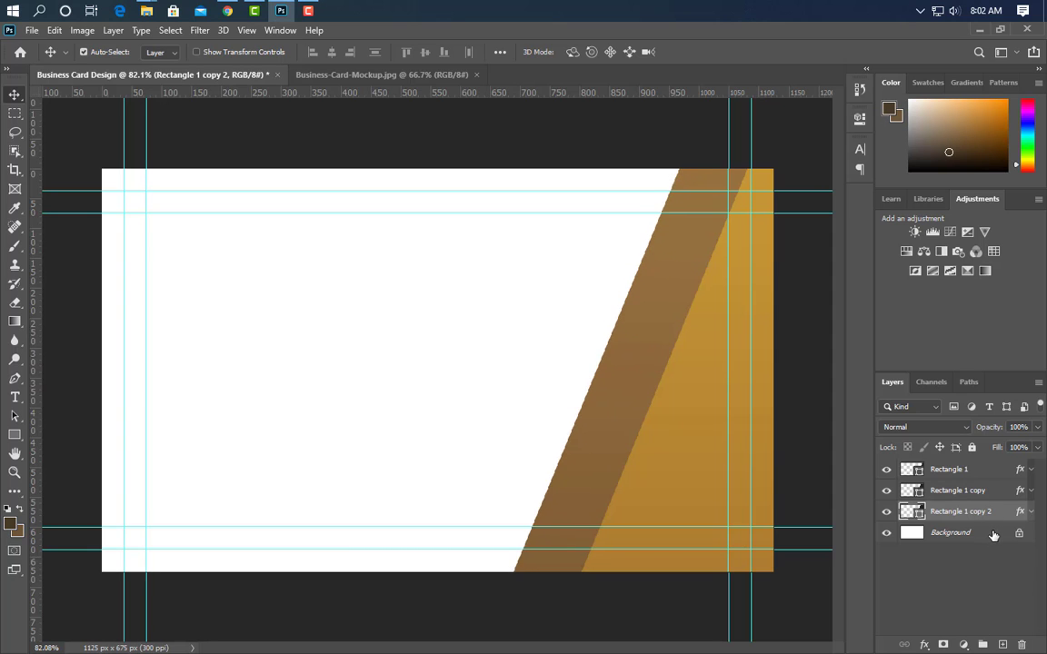
pyautogui.press('Left')
pyautogui.press('Left')
pyautogui.press('Left')
pyautogui.press('Left')
pyautogui.press('Left')
pyautogui.press('Left')
pyautogui.press('Left')
pyautogui.press('Left')
pyautogui.press('Left')
pyautogui.press('Left')
pyautogui.press('Left')
pyautogui.press('Left')
pyautogui.press('Left')
pyautogui.press('Left')
pyautogui.press('Left')
pyautogui.press('Left')
# Set copy 2's gradient stops to darker sampled browns, including 453929, and nudge it further left
pyautogui.click(1031, 512)
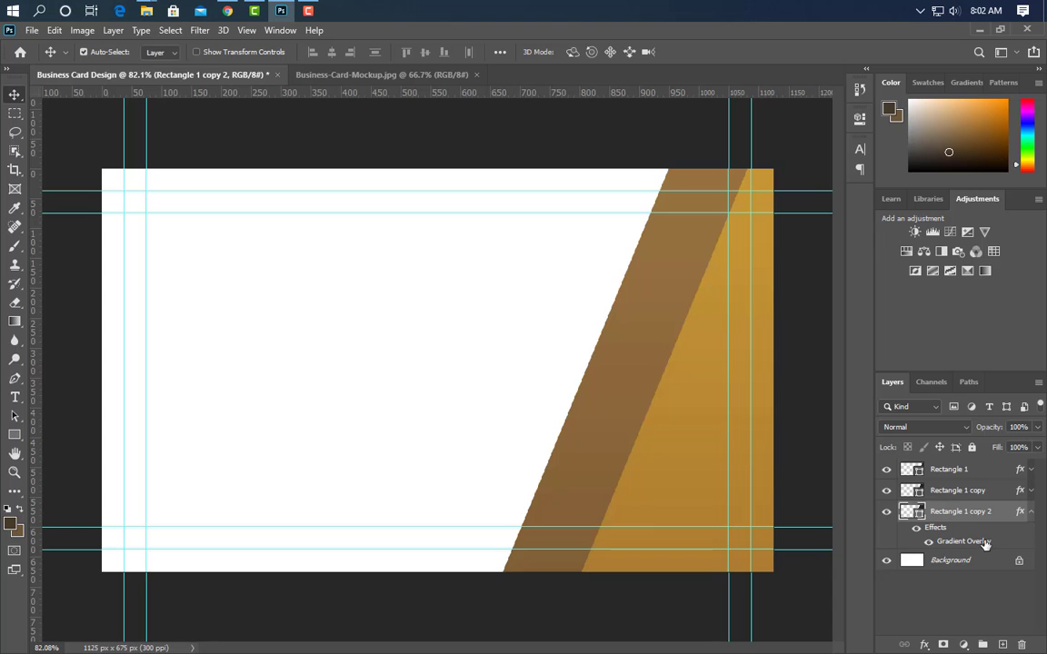
pyautogui.doubleClick(970, 542)
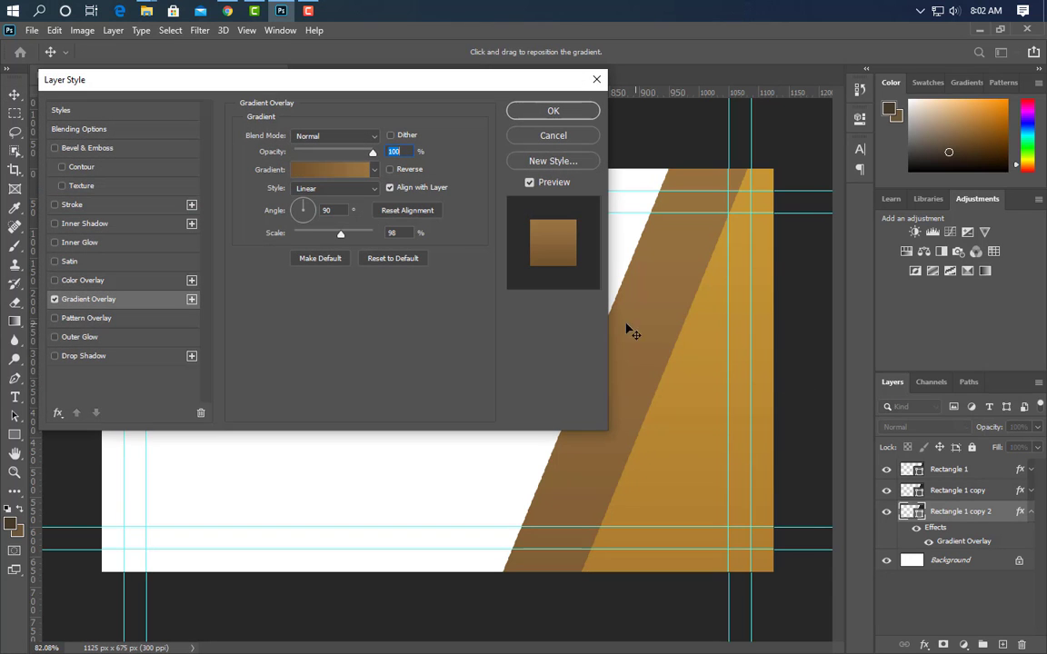
pyautogui.click(323, 175)
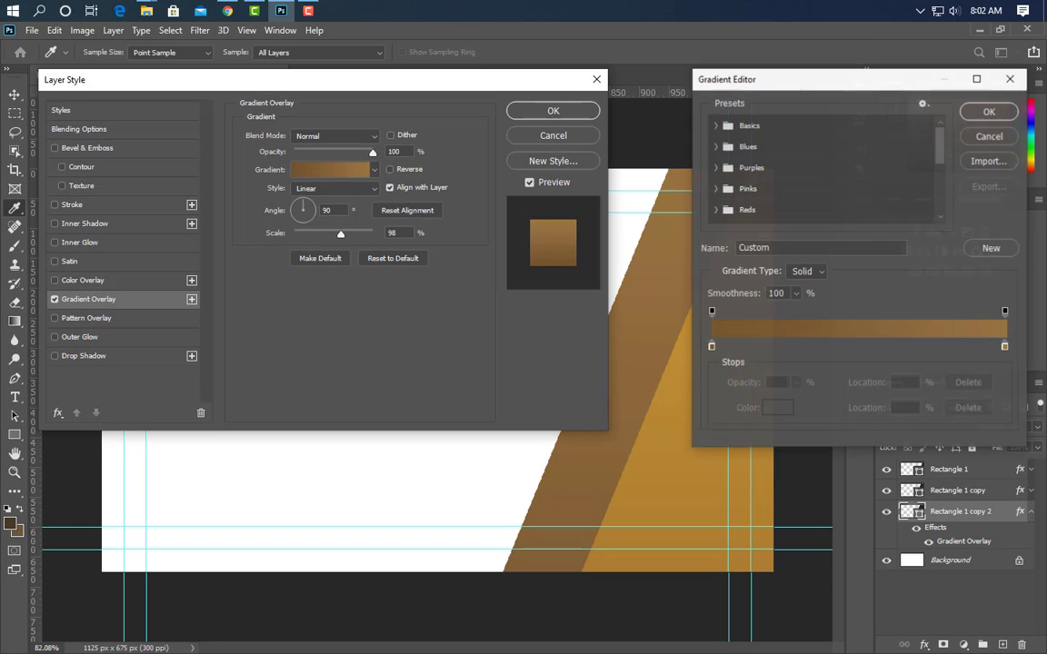
pyautogui.click(1004, 347)
pyautogui.doubleClick(1005, 347)
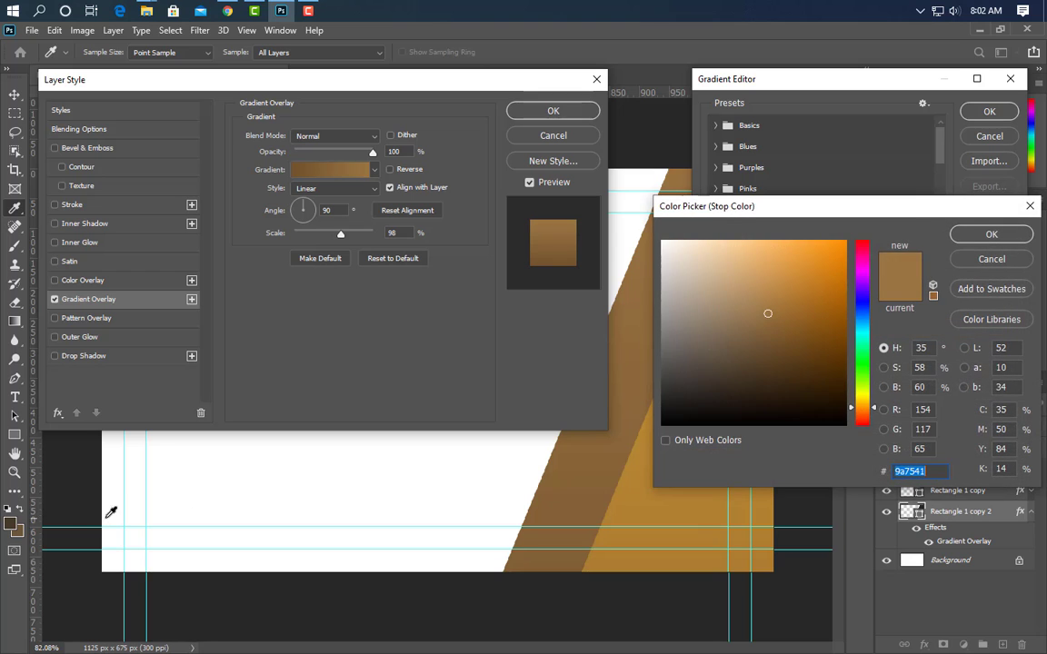
pyautogui.click(18, 532)
pyautogui.click(989, 234)
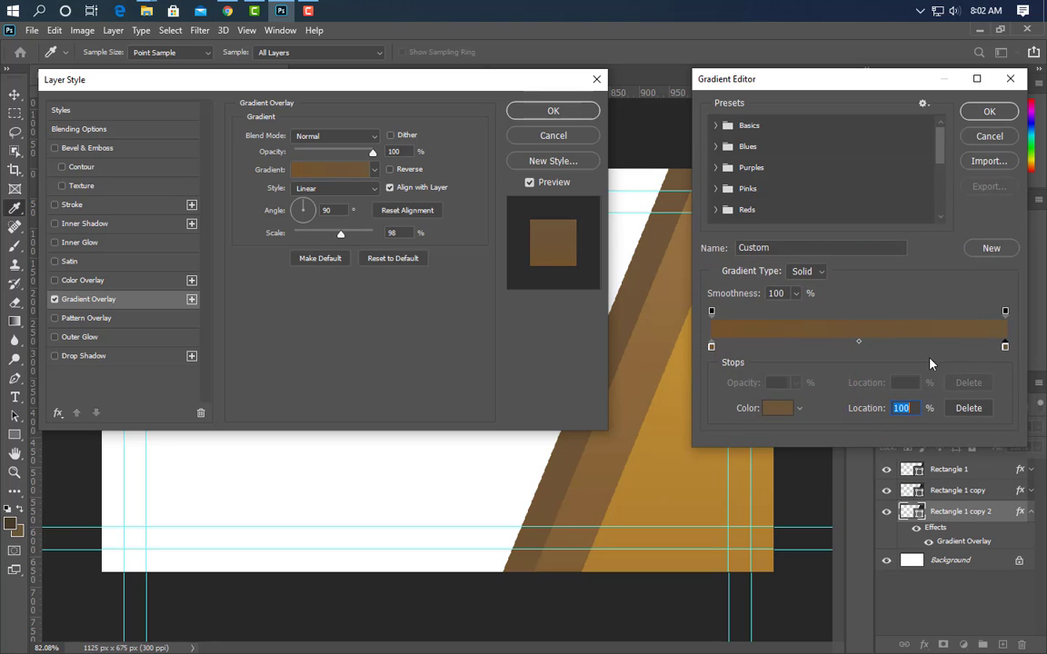
pyautogui.click(711, 349)
pyautogui.click(770, 408)
pyautogui.click(10, 524)
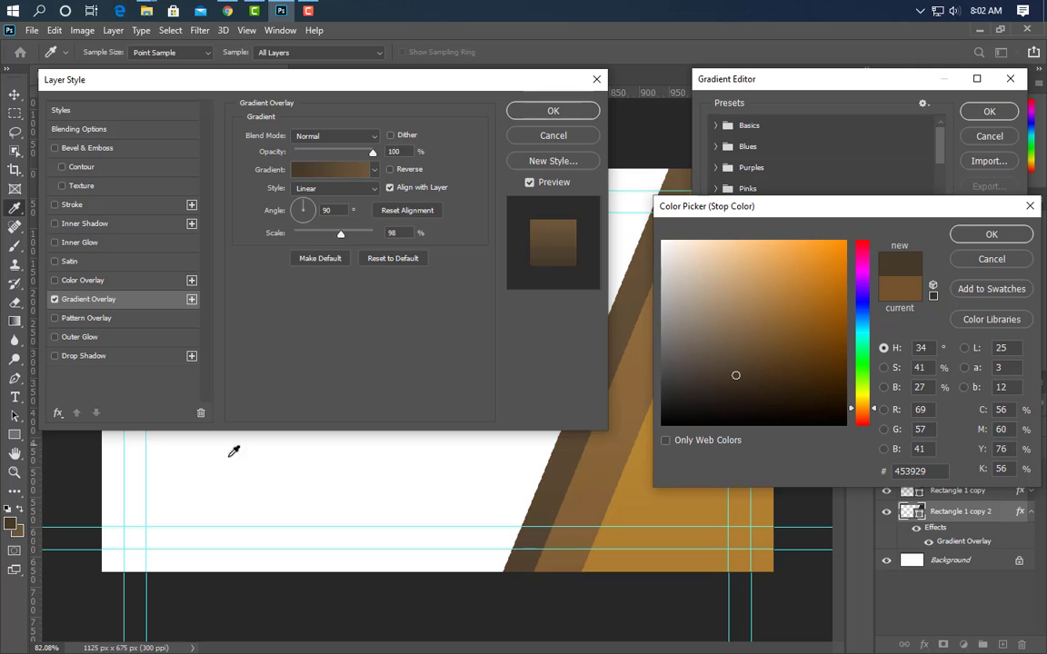
pyautogui.click(991, 235)
pyautogui.click(989, 110)
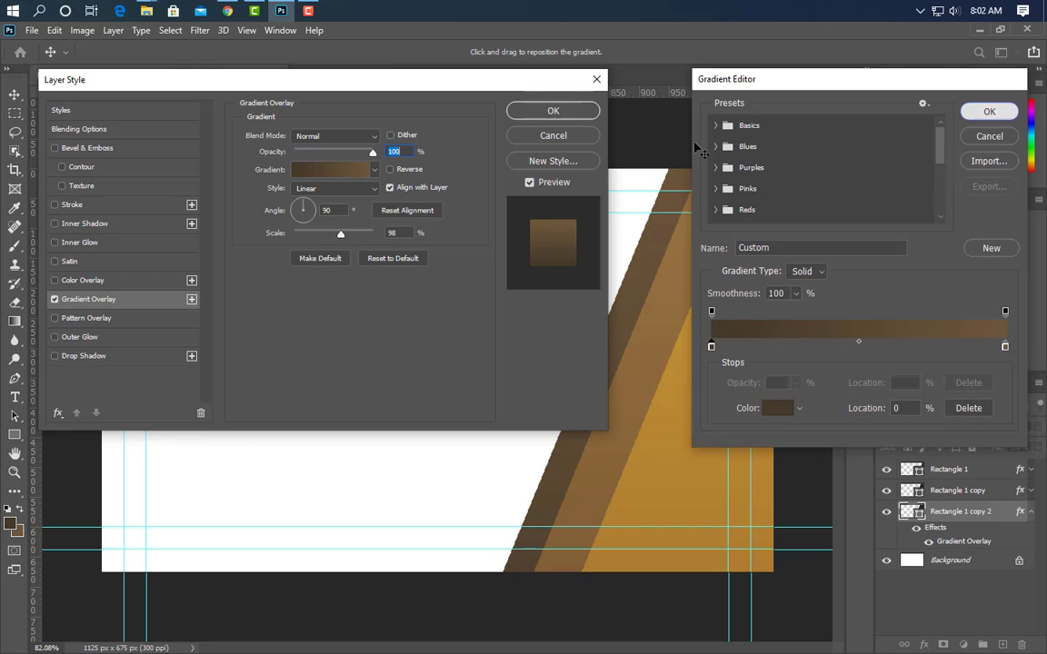
pyautogui.click(547, 110)
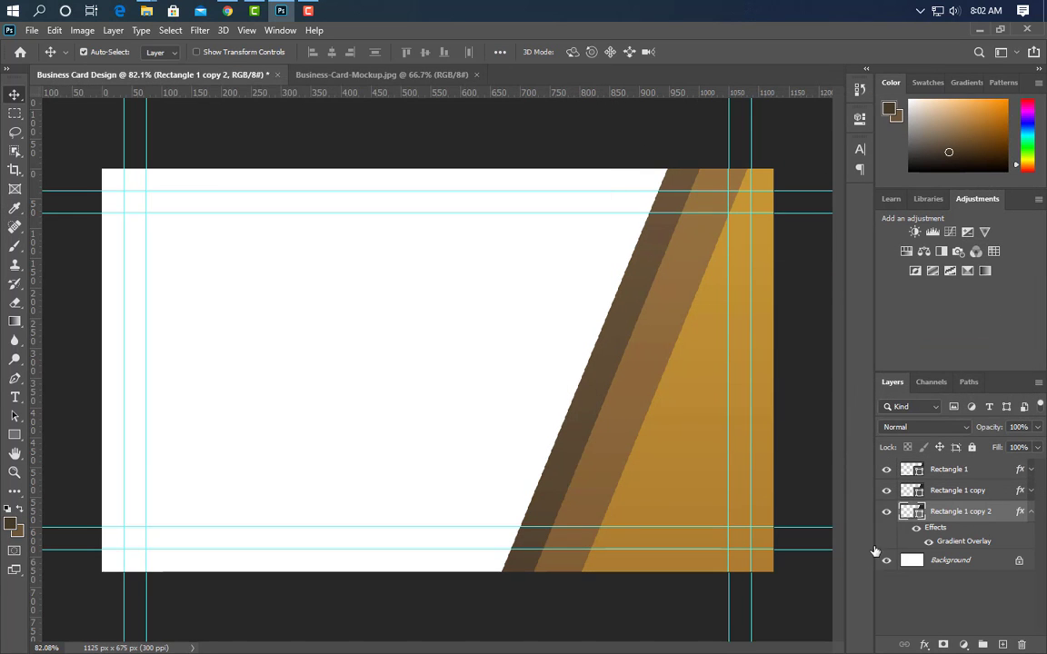
pyautogui.press('Left')
pyautogui.press('Left')
pyautogui.press('Left')
pyautogui.press('Left')
pyautogui.press('Left')
pyautogui.press('Left')
pyautogui.press('Left')
pyautogui.press('Left')
pyautogui.press('Left')
pyautogui.press('Left')
pyautogui.press('Left')
pyautogui.press('Left')
pyautogui.press('Left')
pyautogui.press('Left')
pyautogui.press('Left')
pyautogui.press('Left')
pyautogui.press('Left')
pyautogui.press('Left')
pyautogui.press('Left')
pyautogui.press('Left')
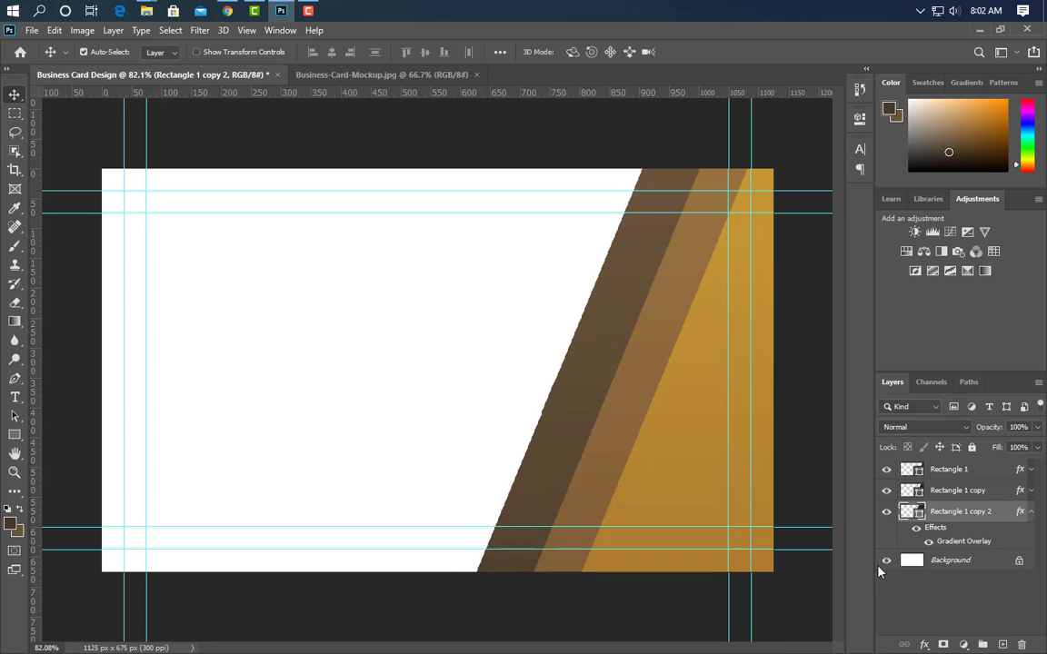
# Duplicate Rectangle 1 copy 2 as copy 3 and nudge it further left
pyautogui.click(1031, 511)
pyautogui.moveTo(1004, 515); pyautogui.dragTo(1002, 645)
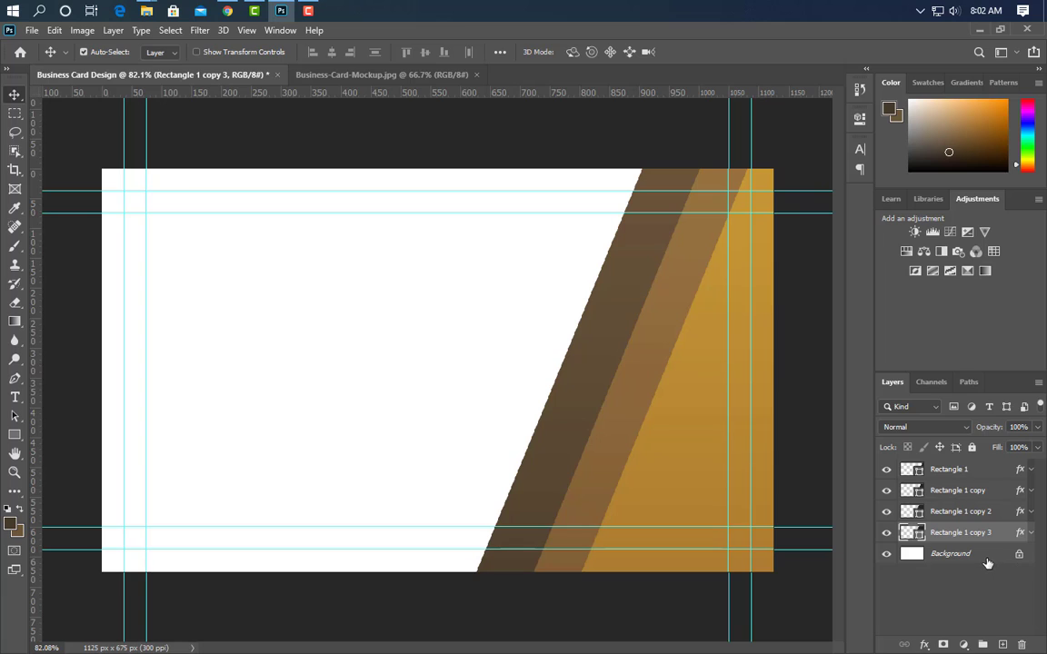
pyautogui.press('Left')
pyautogui.press('Left')
pyautogui.press('Left')
pyautogui.press('Left')
pyautogui.press('Left')
pyautogui.press('Left')
pyautogui.press('Left')
pyautogui.press('Left')
pyautogui.press('Left')
pyautogui.press('Left')
pyautogui.press('Left')
pyautogui.press('Left')
pyautogui.press('Left')
pyautogui.press('Left')
pyautogui.press('Left')
pyautogui.press('Left')
pyautogui.press('Left')
pyautogui.press('Left')
pyautogui.press('Left')
pyautogui.press('Left')
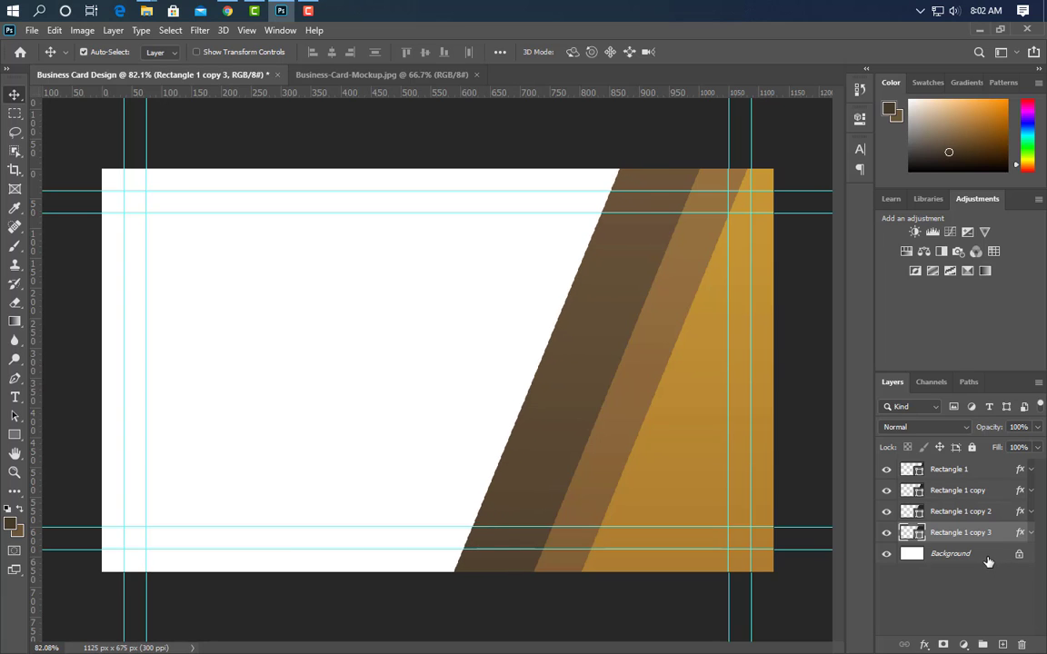
pyautogui.press('Left')
pyautogui.press('Left')
pyautogui.press('Left')
pyautogui.press('Left')
pyautogui.press('Left')
pyautogui.press('Left')
pyautogui.press('Left')
pyautogui.press('Left')
pyautogui.press('Left')
pyautogui.press('Left')
pyautogui.press('Left')
pyautogui.press('Left')
pyautogui.press('Left')
pyautogui.press('Left')
pyautogui.press('Left')
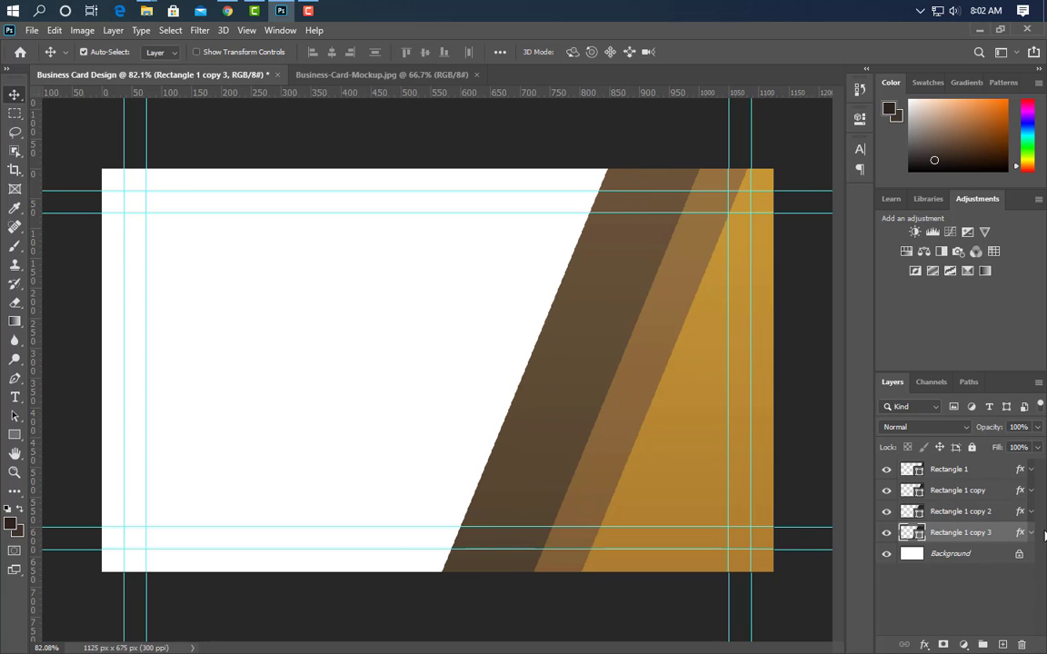
# Darken copy 3's gradient overlay stops to dark brown 3e372d
pyautogui.click(1031, 533)
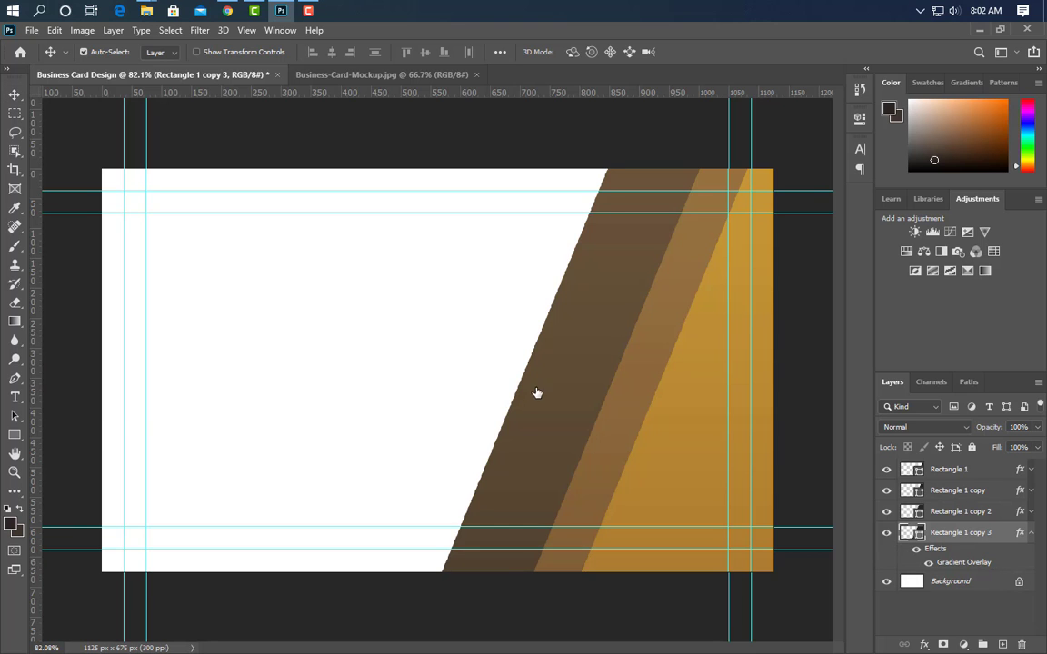
pyautogui.click(340, 170)
pyautogui.click(1005, 348)
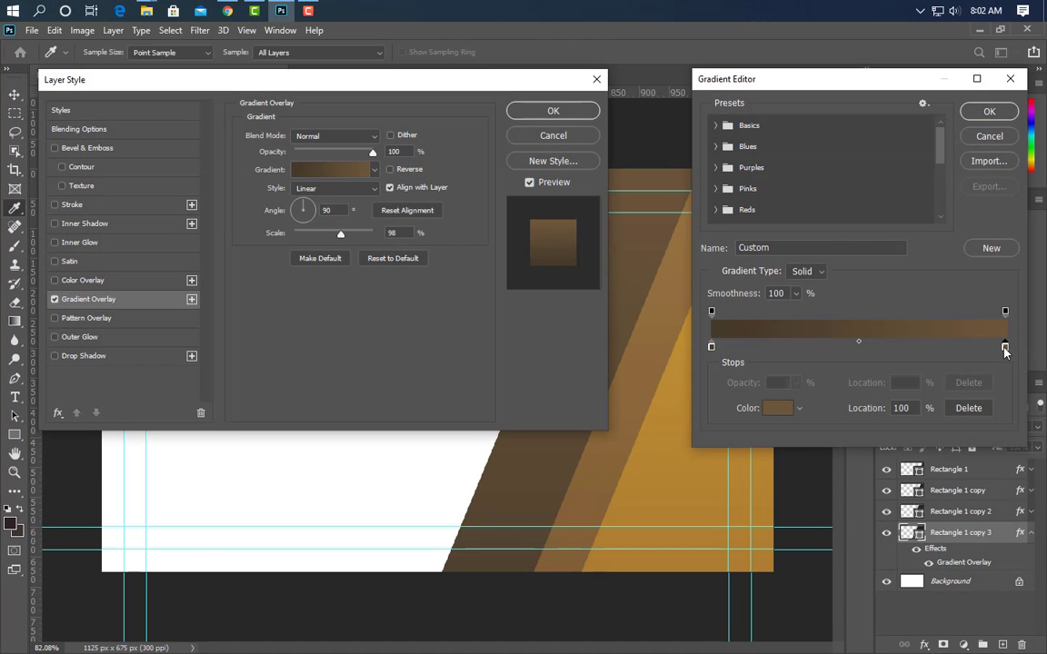
pyautogui.doubleClick(1005, 348)
pyautogui.click(10, 525)
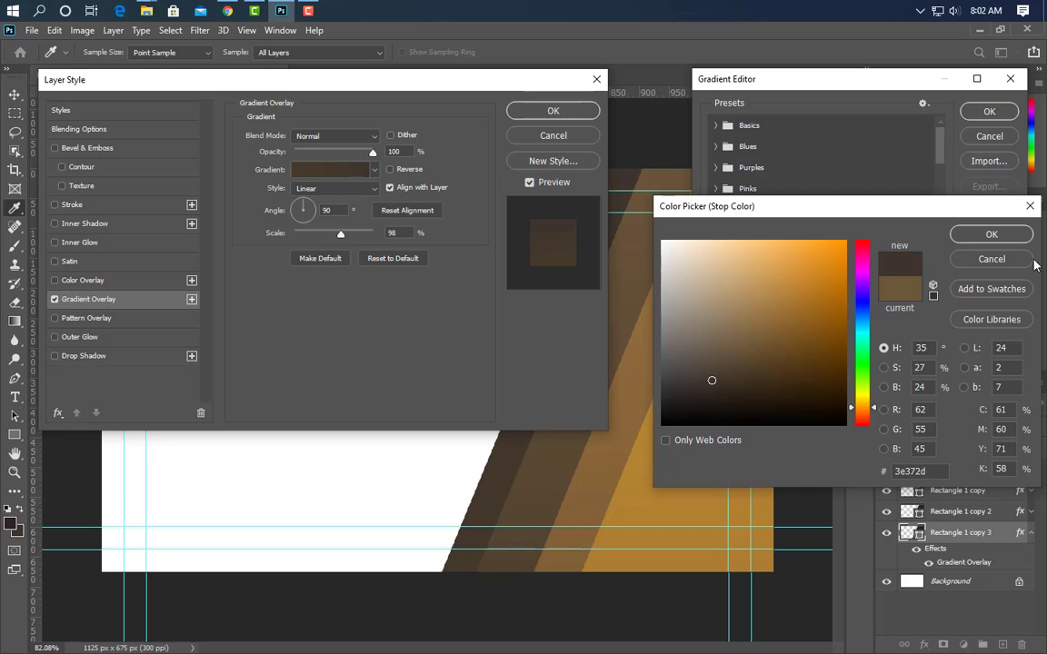
pyautogui.click(991, 234)
pyautogui.doubleClick(711, 347)
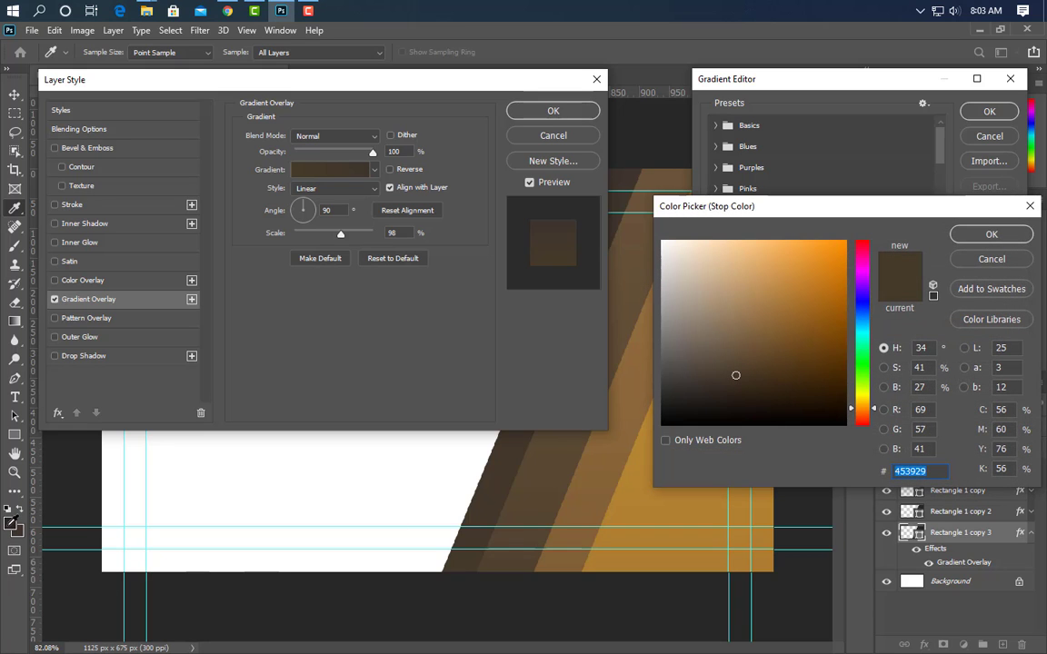
pyautogui.click(991, 234)
pyautogui.click(988, 111)
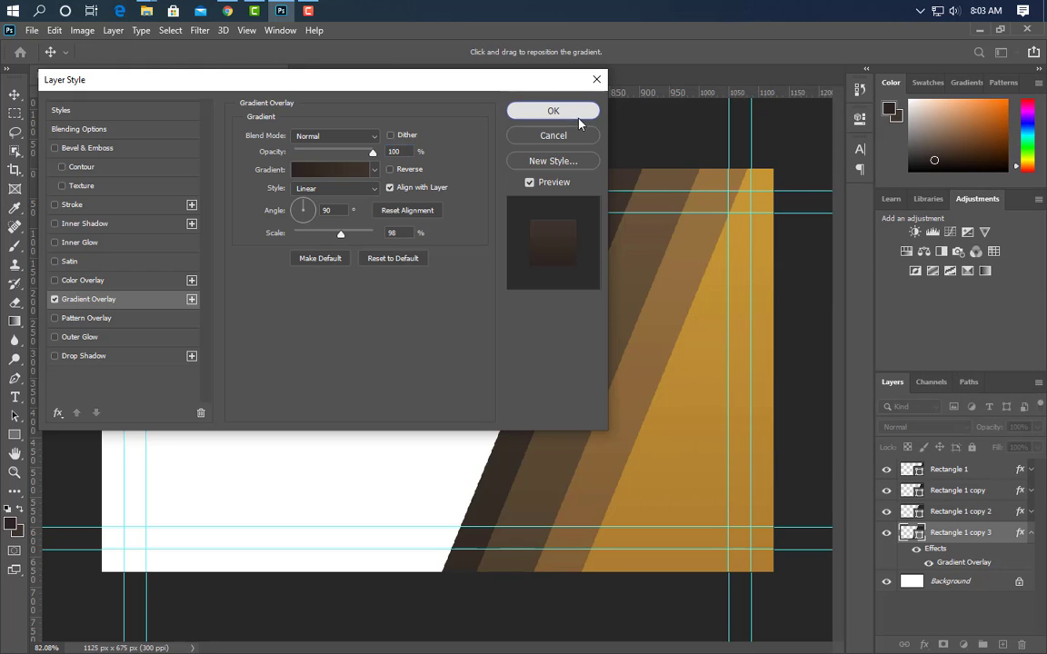
pyautogui.click(577, 114)
# Select all four stripe layers, Rectangle 1 through Rectangle 1 copy 3
pyautogui.hotkey('ctrl', '0')
pyautogui.click(948, 468)
pyautogui.keyDown('shift'); pyautogui.click(963, 532); pyautogui.keyUp('shift')
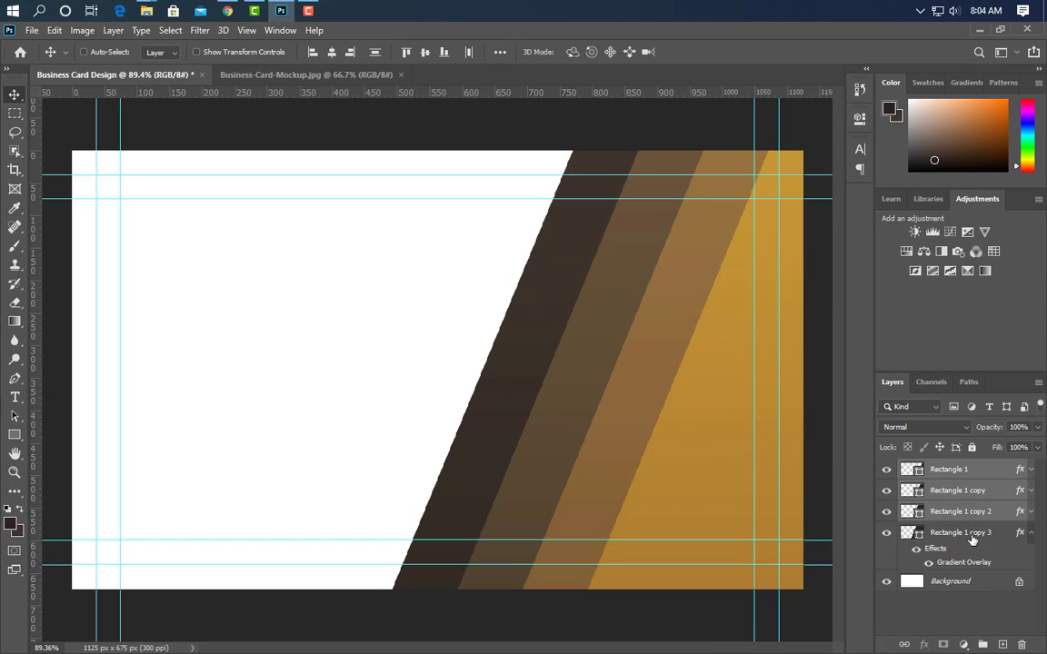
pyautogui.keyDown('ctrl'); pyautogui.click(972, 536); pyautogui.keyUp('ctrl')
# Group the four stripes, then draw a 1149 × 52 px bar filled with gold b28231
pyautogui.click(986, 643)
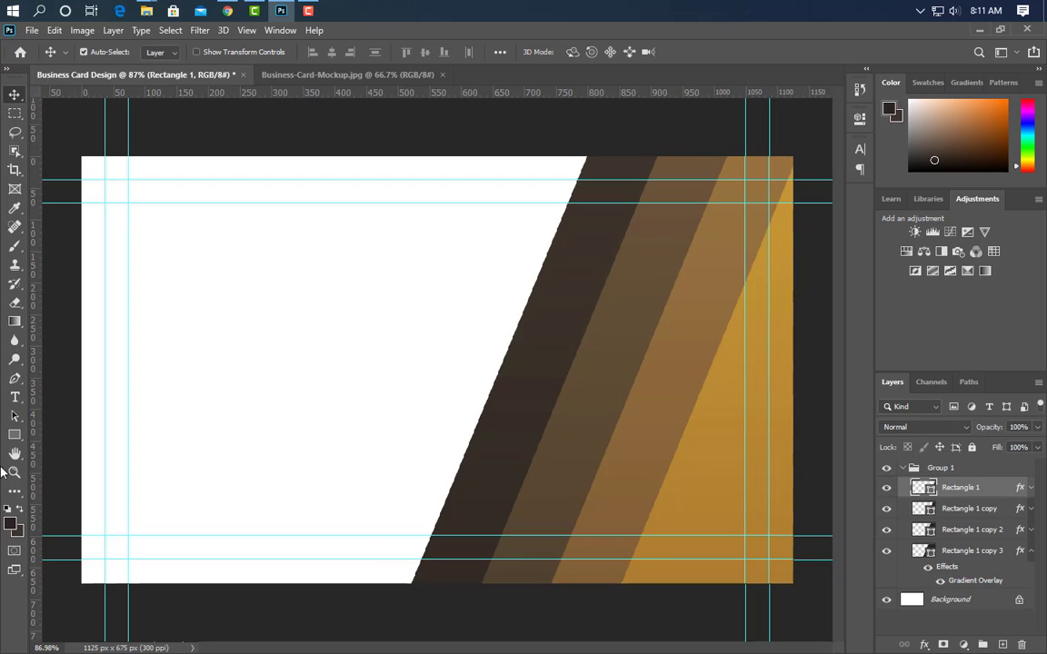
pyautogui.click(14, 435)
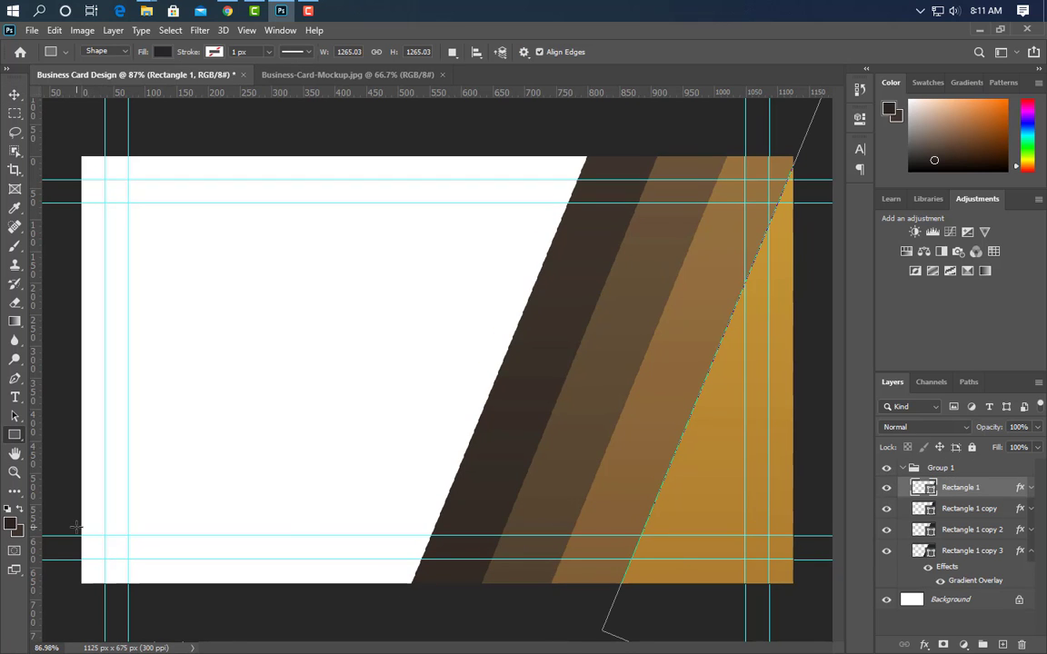
pyautogui.moveTo(77, 526); pyautogui.dragTo(802, 559)
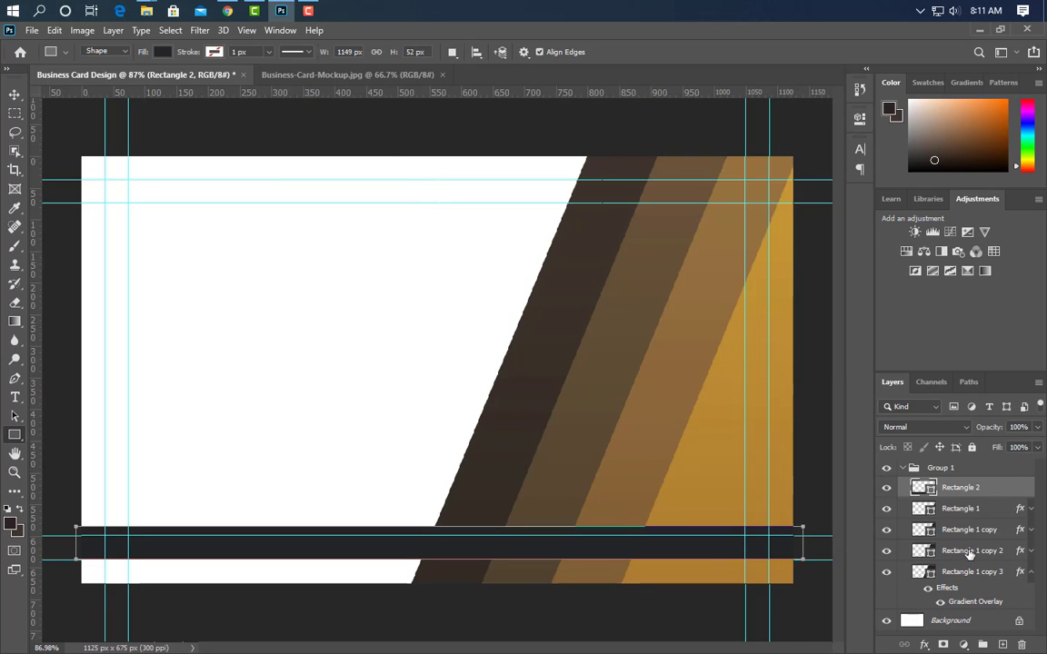
pyautogui.doubleClick(923, 488)
pyautogui.click(766, 479)
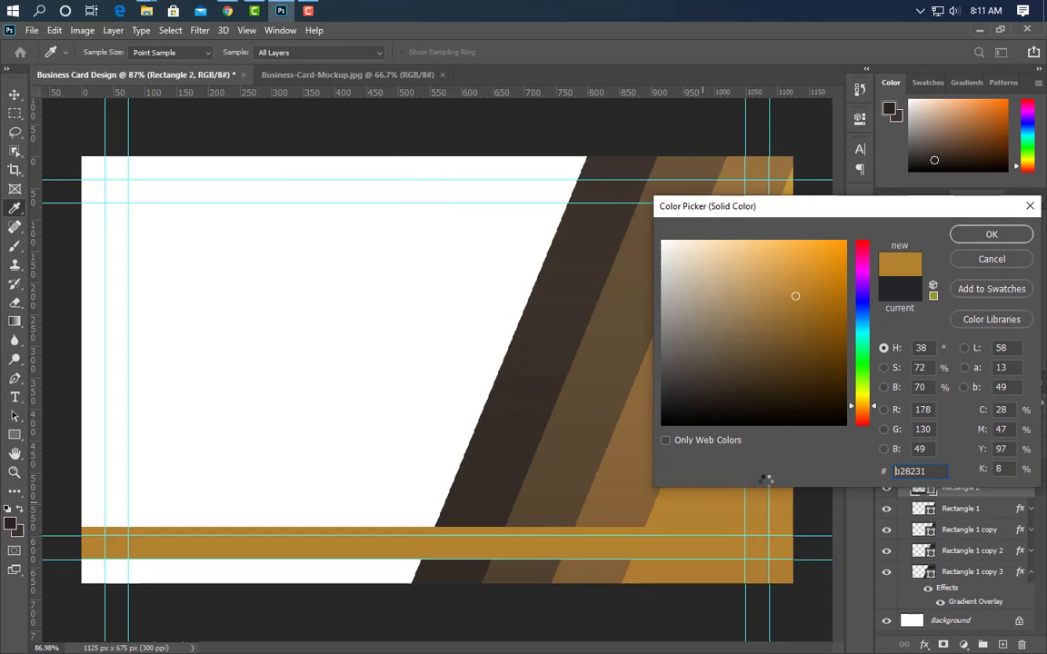
pyautogui.click(999, 240)
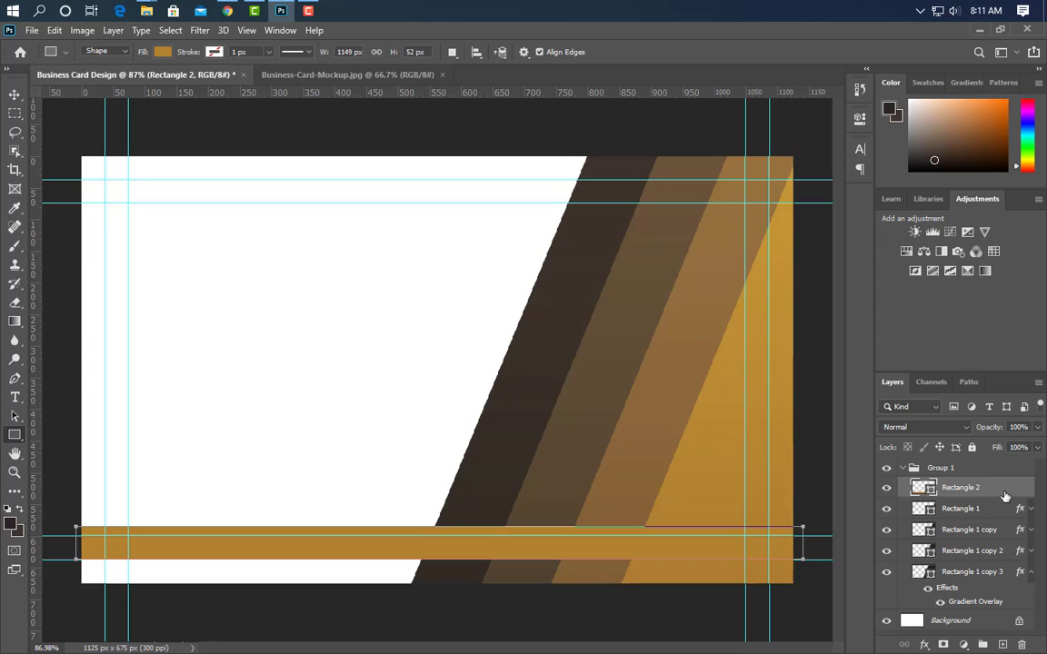
# Duplicate the gold bar, fill the copy with a darker brown, and nudge it up
pyautogui.hotkey('ctrl', 'j')
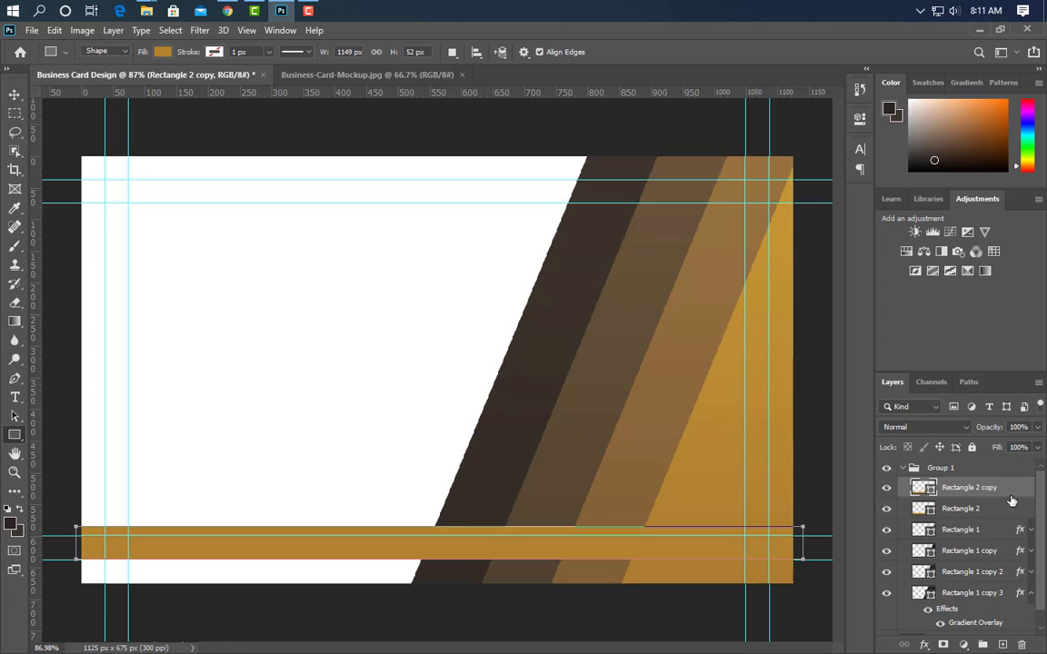
pyautogui.moveTo(1005, 497); pyautogui.dragTo(950, 543)
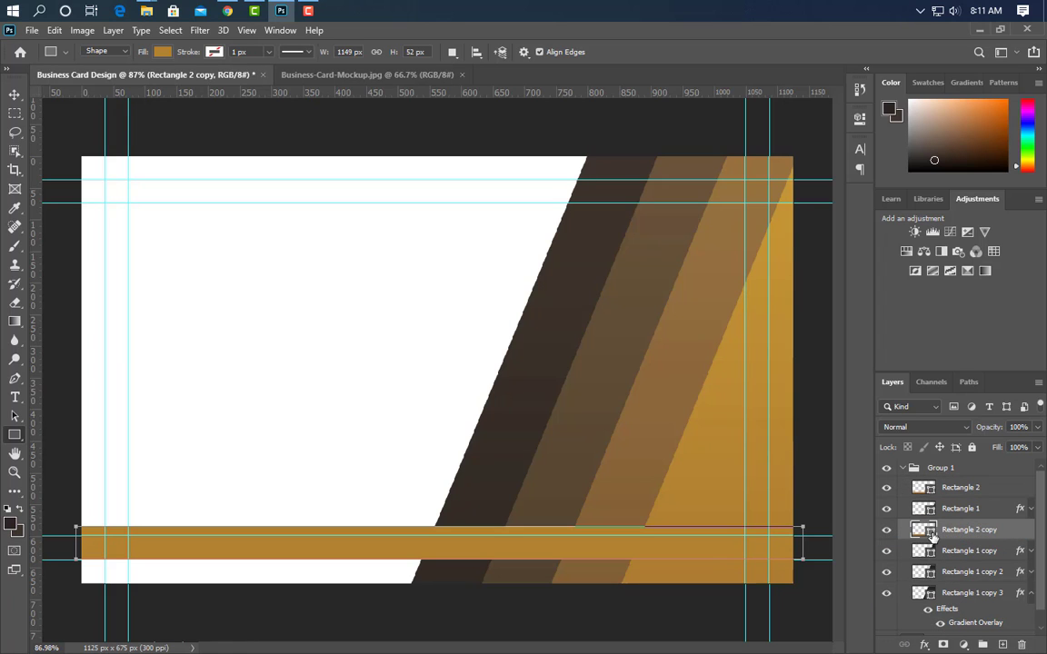
pyautogui.doubleClick(931, 536)
pyautogui.click(993, 242)
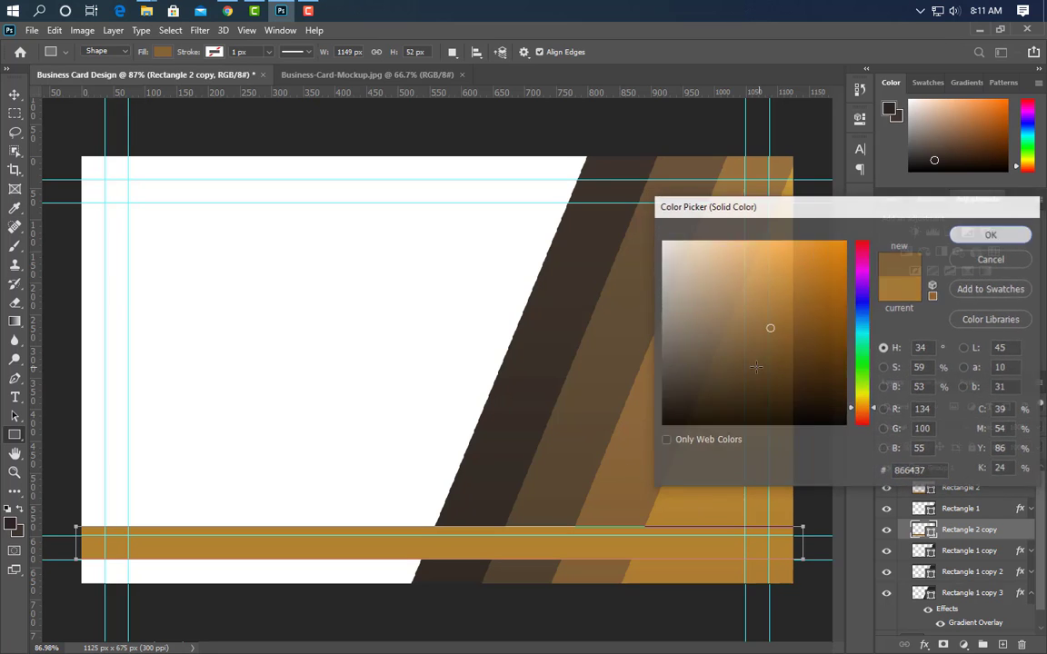
pyautogui.click(14, 94)
pyautogui.hotkey('shift', 'Up')
pyautogui.hotkey('shift', 'Up')
pyautogui.hotkey('shift', 'Up')
pyautogui.hotkey('shift', 'Up')
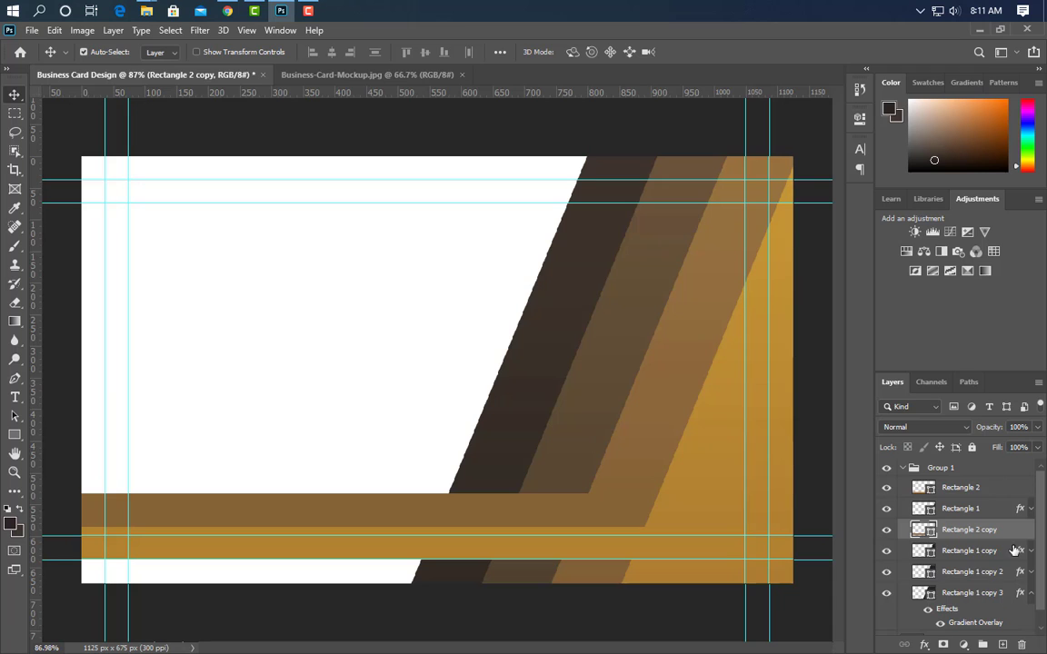
# Duplicate the brown band, give it a darker colour, and nudge it up about 35 px
pyautogui.moveTo(1013, 536); pyautogui.dragTo(939, 580)
pyautogui.doubleClick(931, 576)
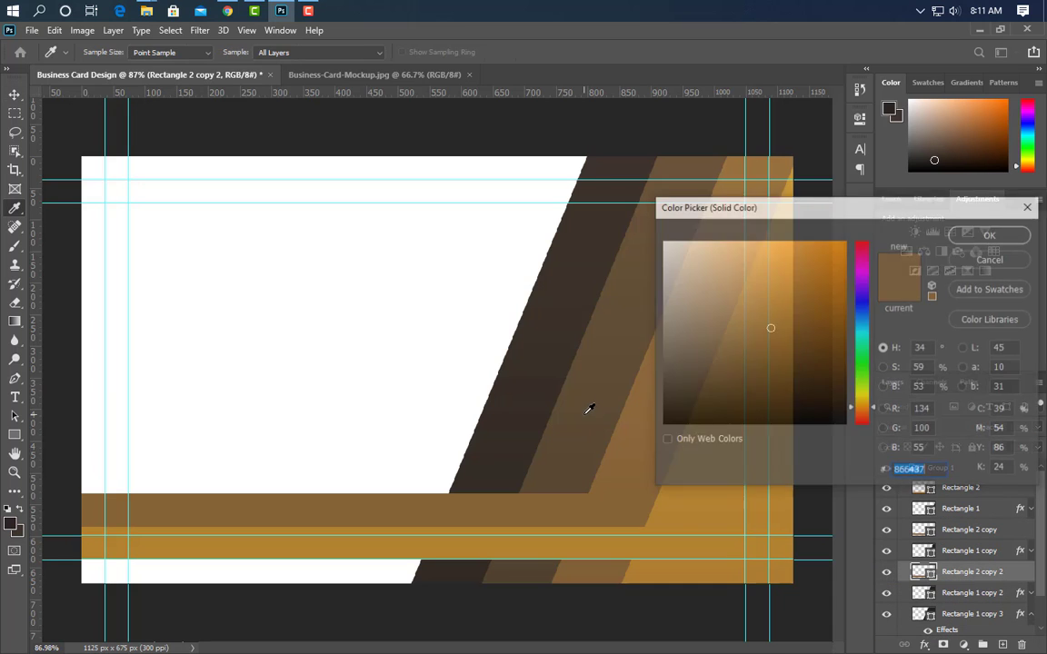
pyautogui.click(993, 233)
pyautogui.press('Up')
pyautogui.press('Up')
pyautogui.press('Up')
pyautogui.press('Up')
pyautogui.press('Up')
pyautogui.press('Up')
pyautogui.press('Up')
pyautogui.press('Up')
pyautogui.press('Up')
pyautogui.press('Up')
pyautogui.press('Up')
pyautogui.press('Up')
pyautogui.press('Up')
pyautogui.press('Up')
pyautogui.press('Up')
pyautogui.press('Up')
pyautogui.press('Up')
pyautogui.press('Up')
pyautogui.press('Up')
pyautogui.press('Up')
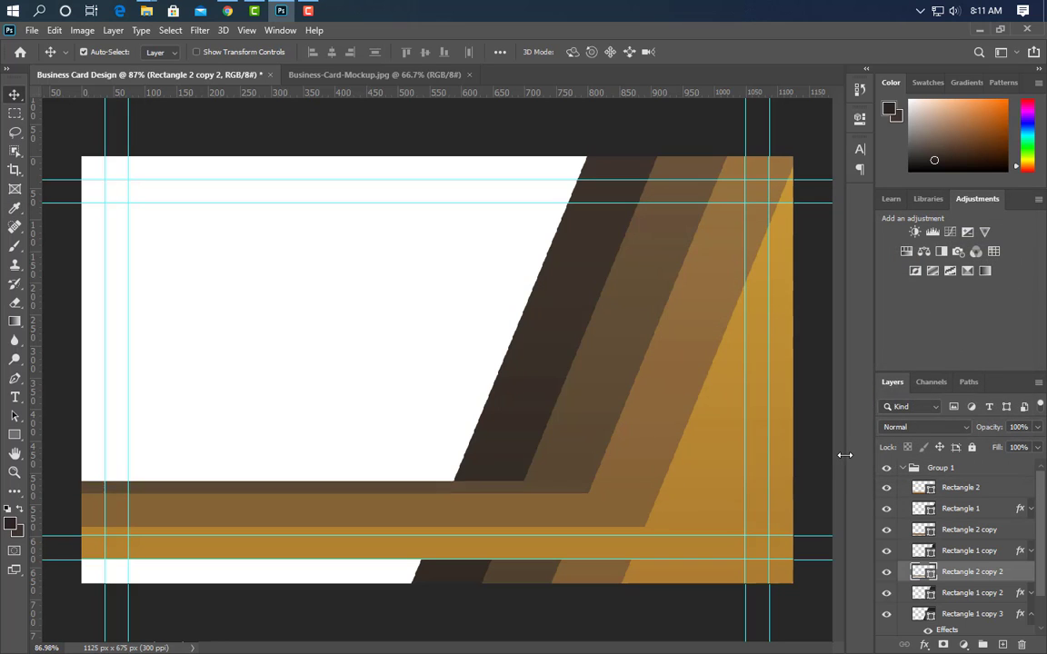
# Add a third band above Rectangle 1 copy 3, filled with the darkest stripe's brown
pyautogui.hotkey('ctrl', 'j')
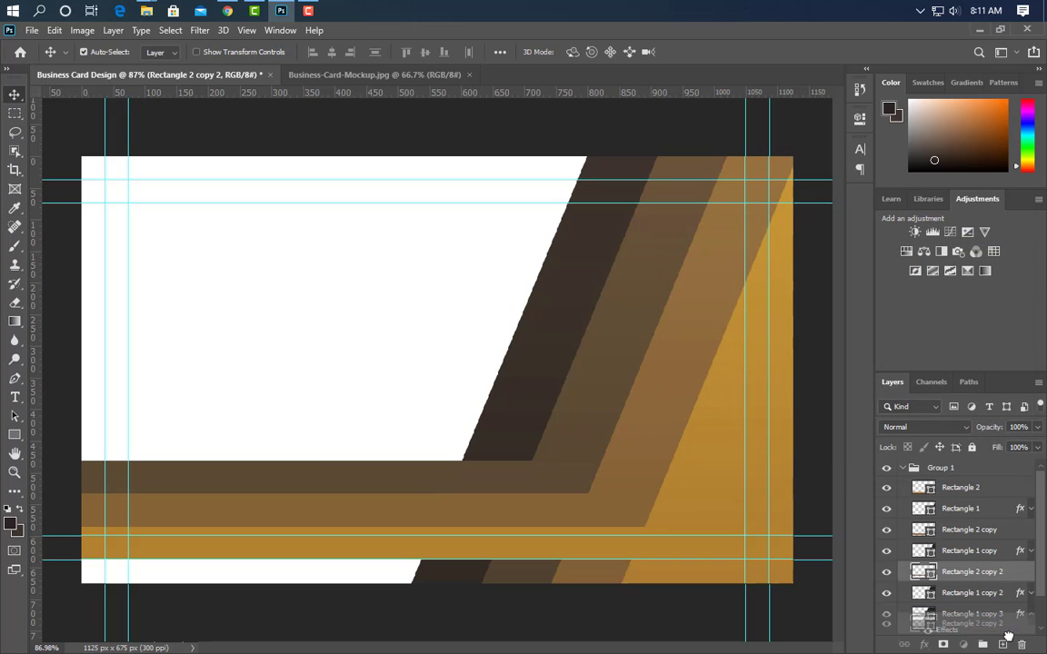
pyautogui.scroll(-3, 993, 582)
pyautogui.moveTo(988, 522); pyautogui.dragTo(982, 575)
pyautogui.doubleClick(933, 565)
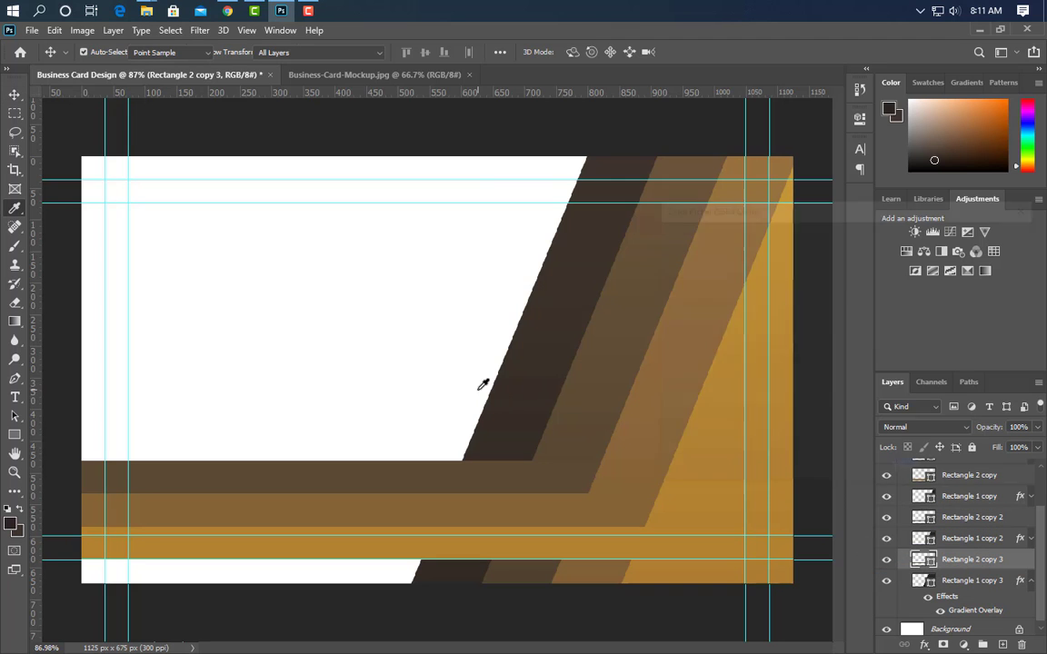
pyautogui.click(517, 403)
pyautogui.click(990, 235)
pyautogui.moveTo(847, 483); pyautogui.dragTo(840, 469)
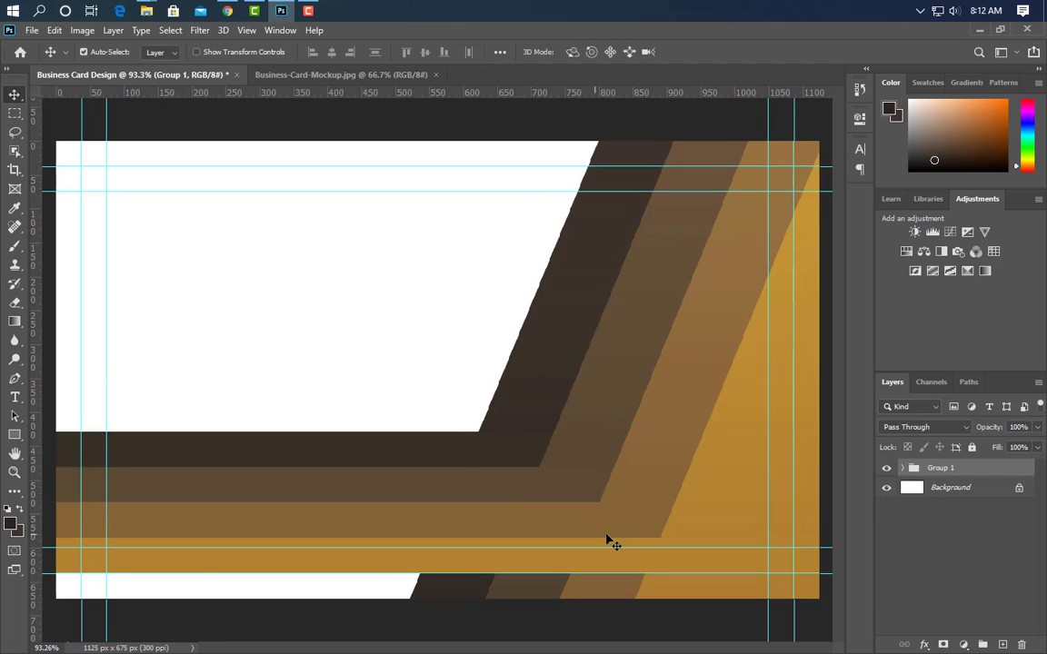
pyautogui.scroll(5, 613, 543)
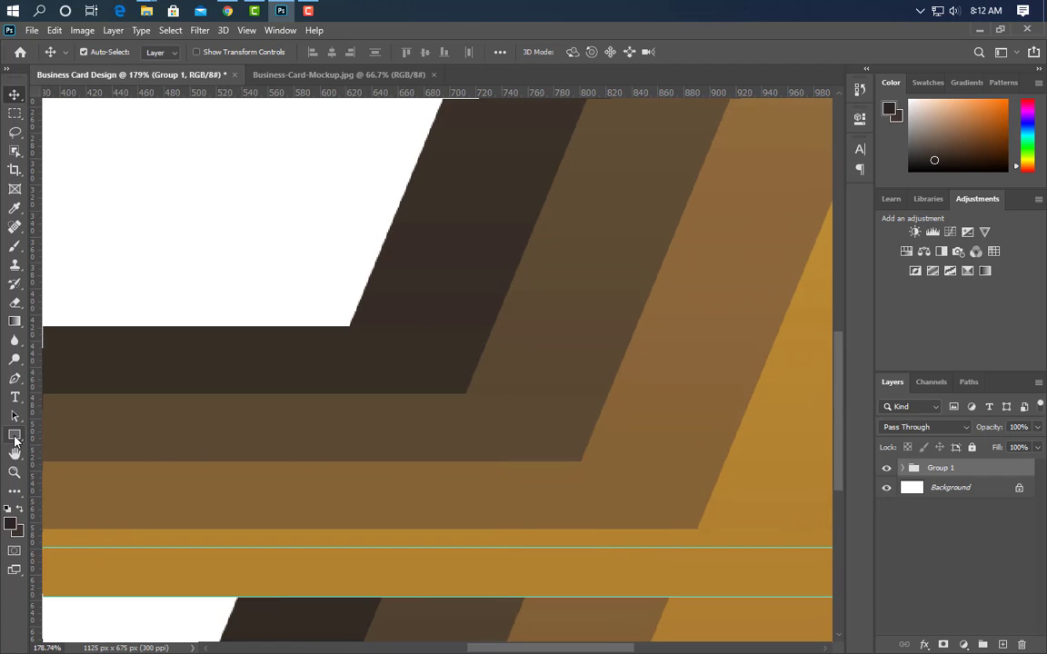
# Draw a 7 px circle at the darkest band's corner and fill it white (ffffff)
pyautogui.moveTo(14, 437); pyautogui.dragTo(83, 463)
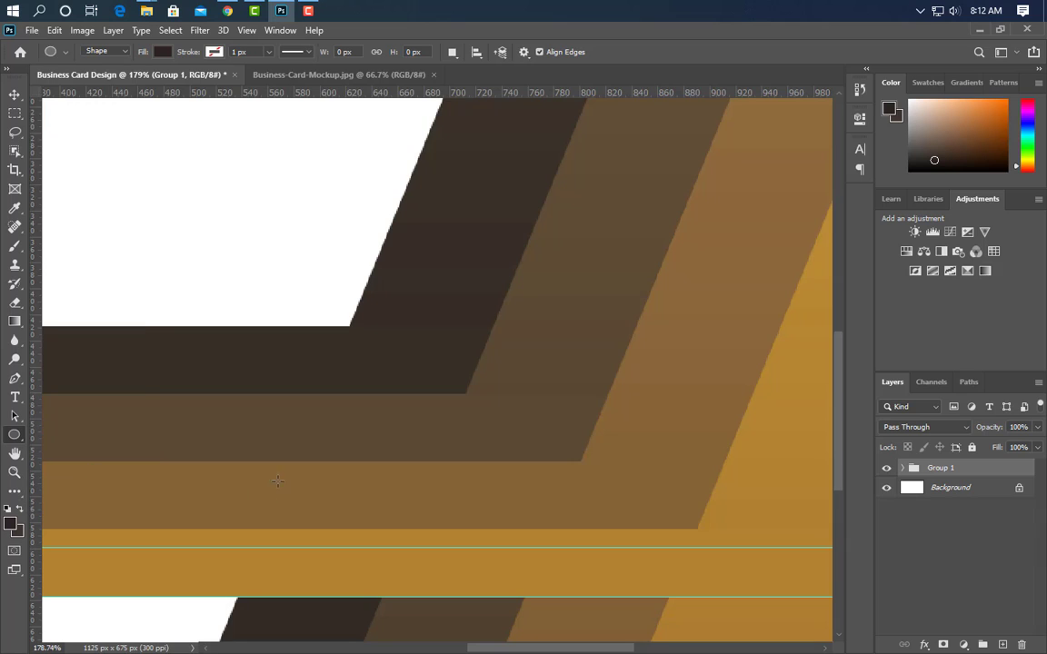
pyautogui.moveTo(350, 326); pyautogui.dragTo(360, 336)
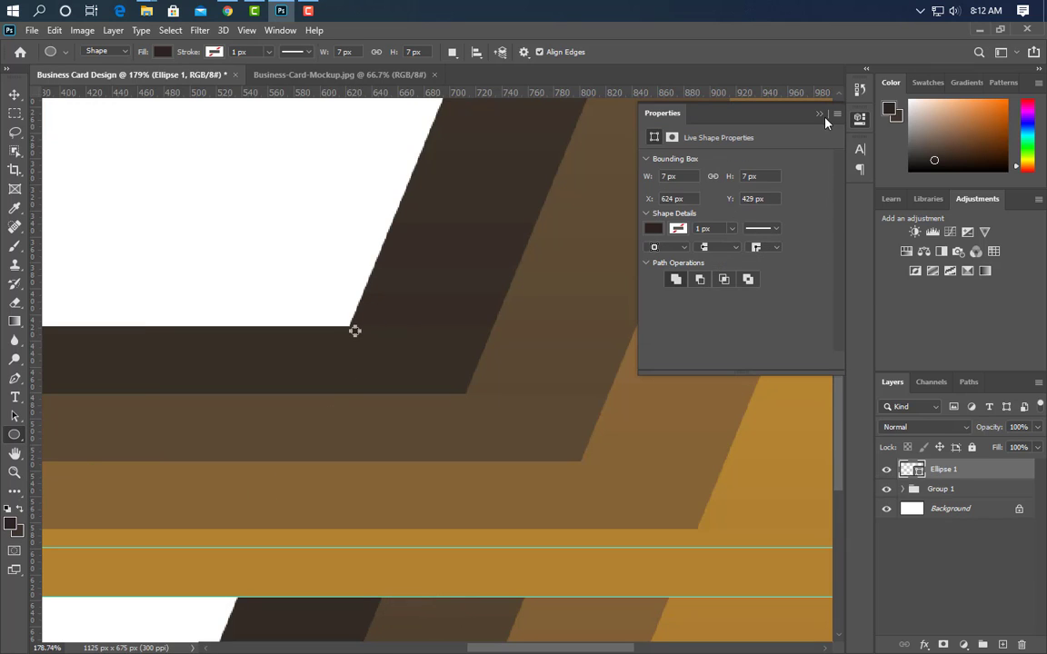
pyautogui.click(820, 114)
pyautogui.doubleClick(919, 472)
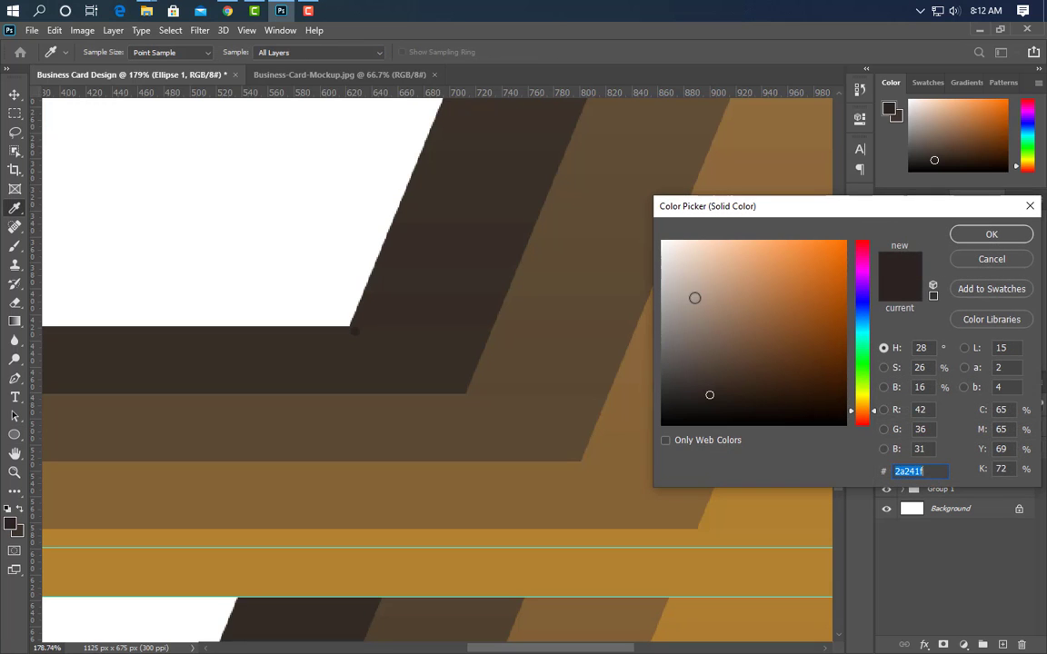
pyautogui.write('ffffff')
pyautogui.click(956, 238)
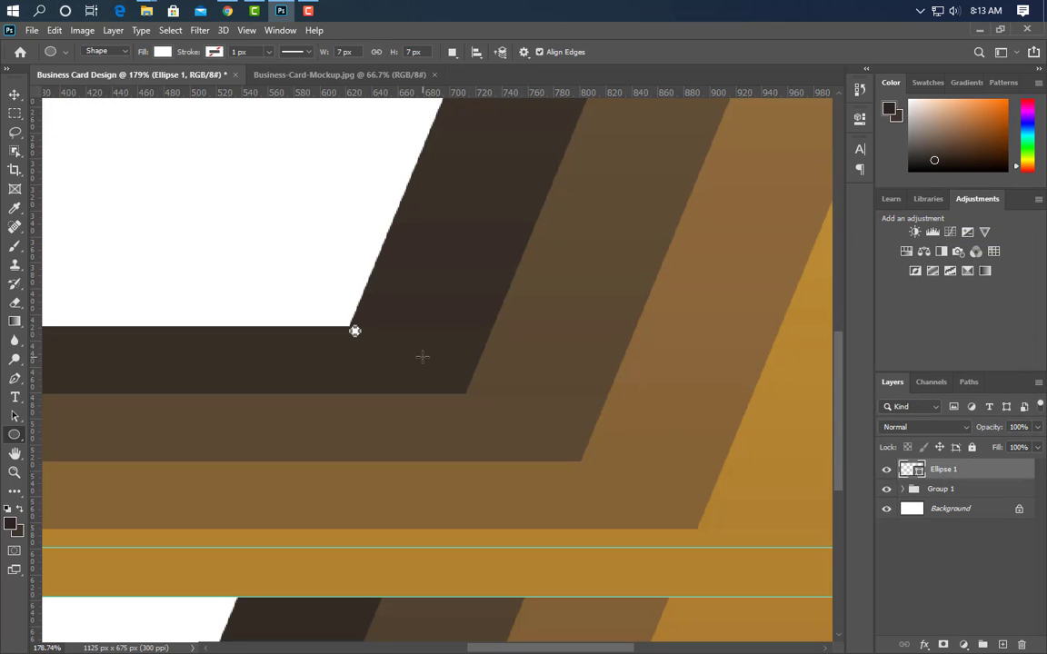
pyautogui.press('v')
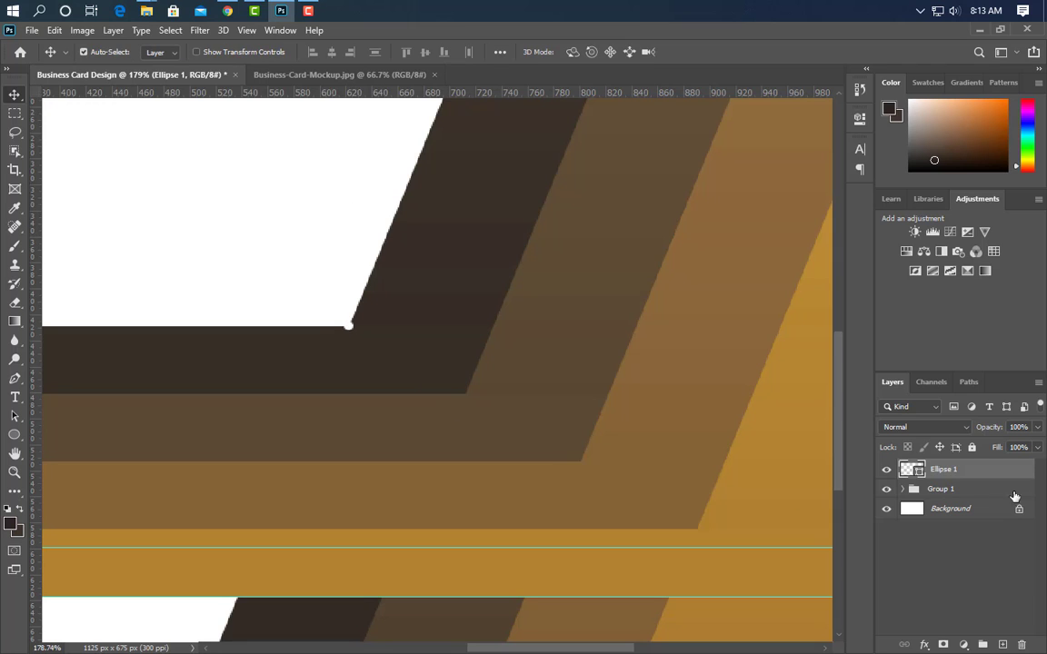
# Duplicate the white dot twice, placing the copies at the second and third band corners
pyautogui.hotkey('ctrl', 'j')
pyautogui.scroll(3, 739, 547)
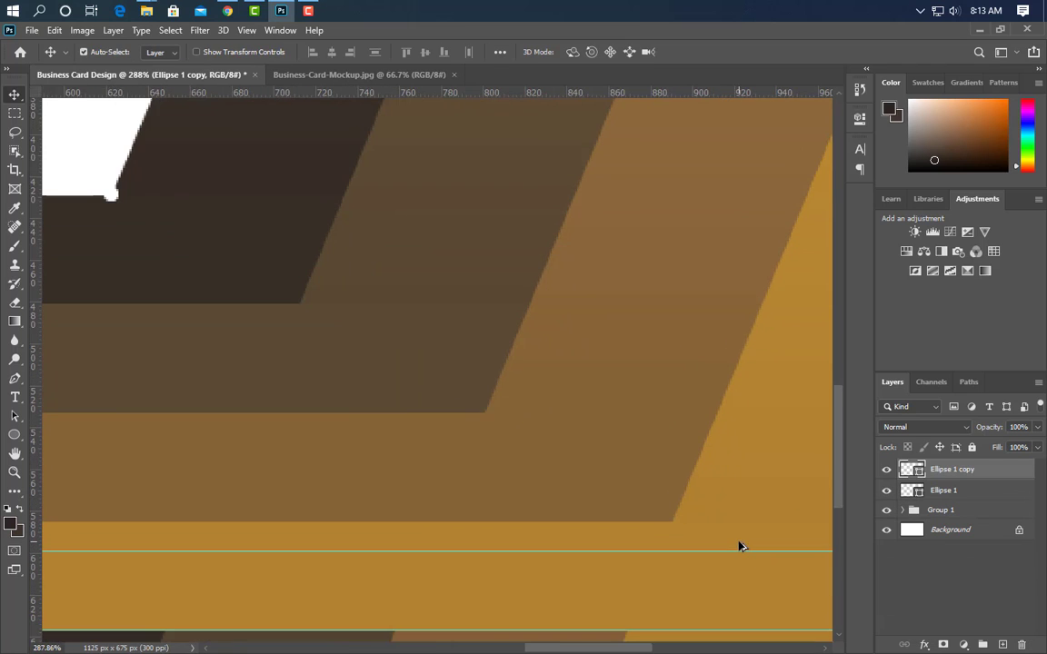
pyautogui.hotkey('ctrl', 't')
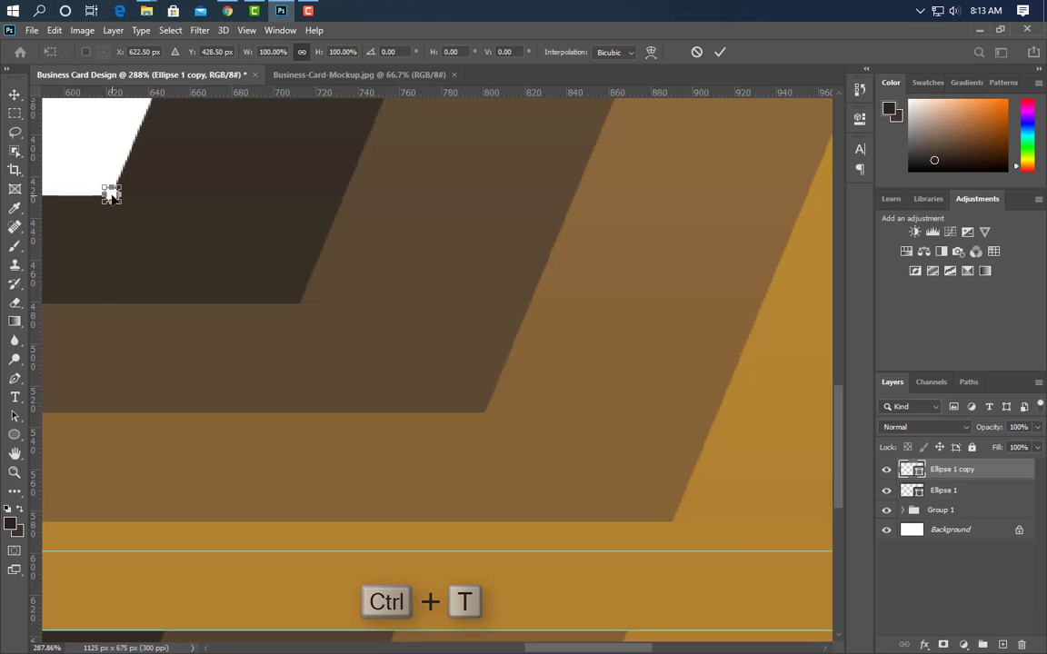
pyautogui.moveTo(110, 194); pyautogui.dragTo(308, 313)
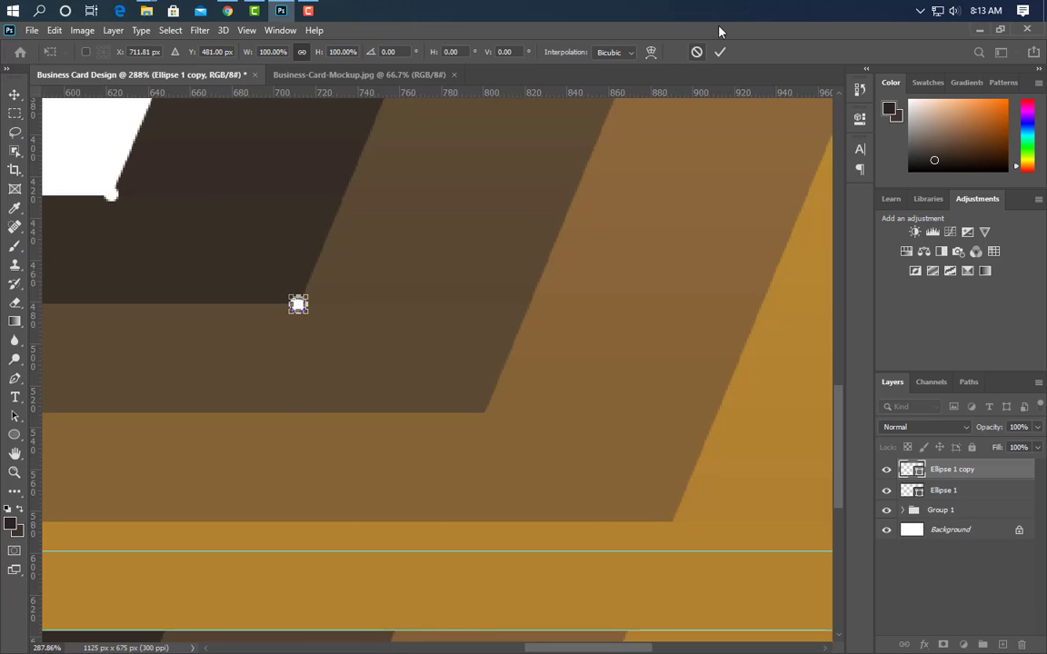
pyautogui.click(719, 53)
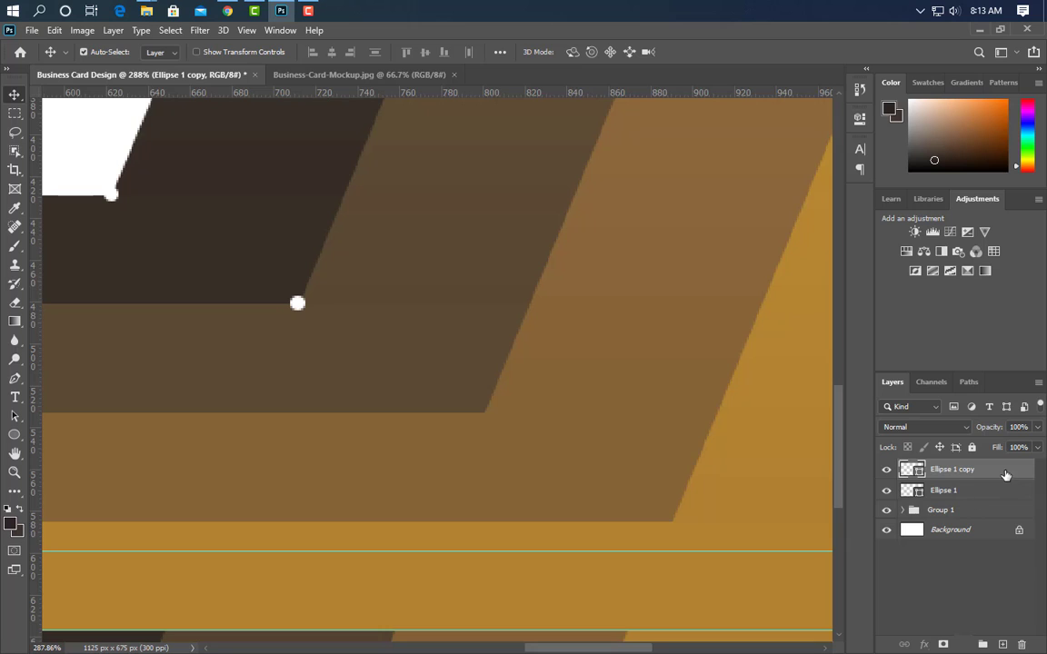
pyautogui.hotkey('ctrl', 'j')
pyautogui.hotkey('ctrl', 't')
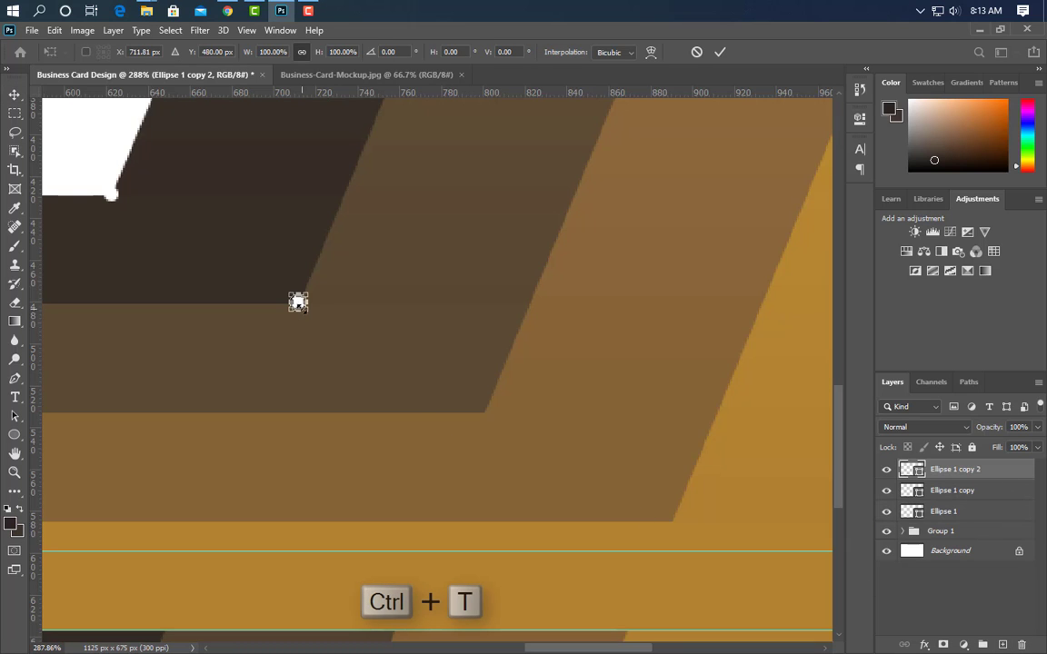
pyautogui.moveTo(298, 303); pyautogui.dragTo(481, 414)
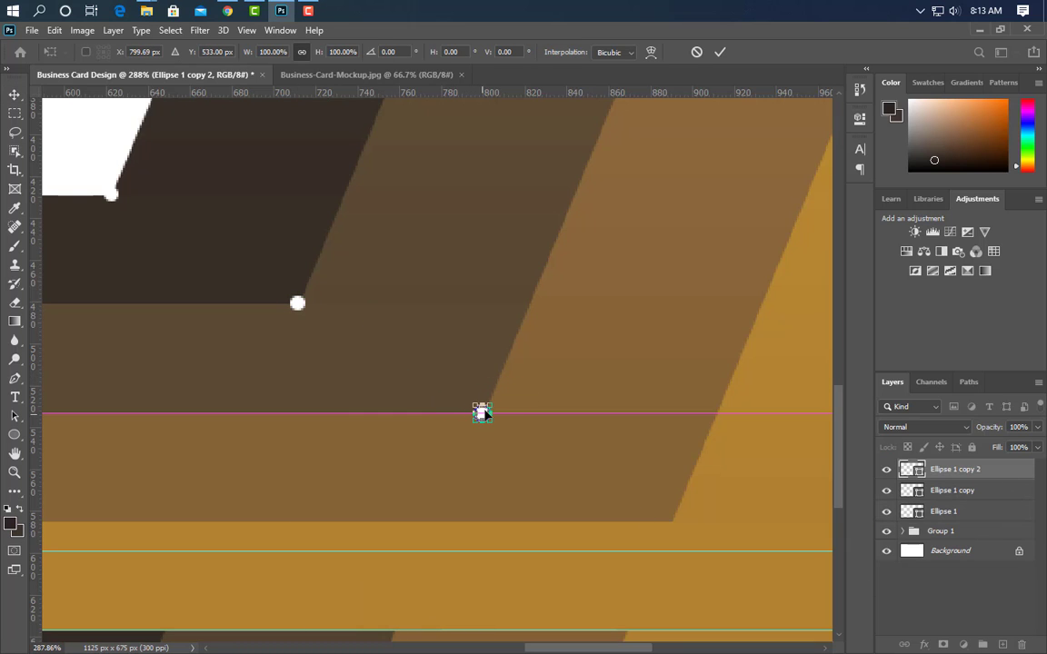
pyautogui.click(720, 51)
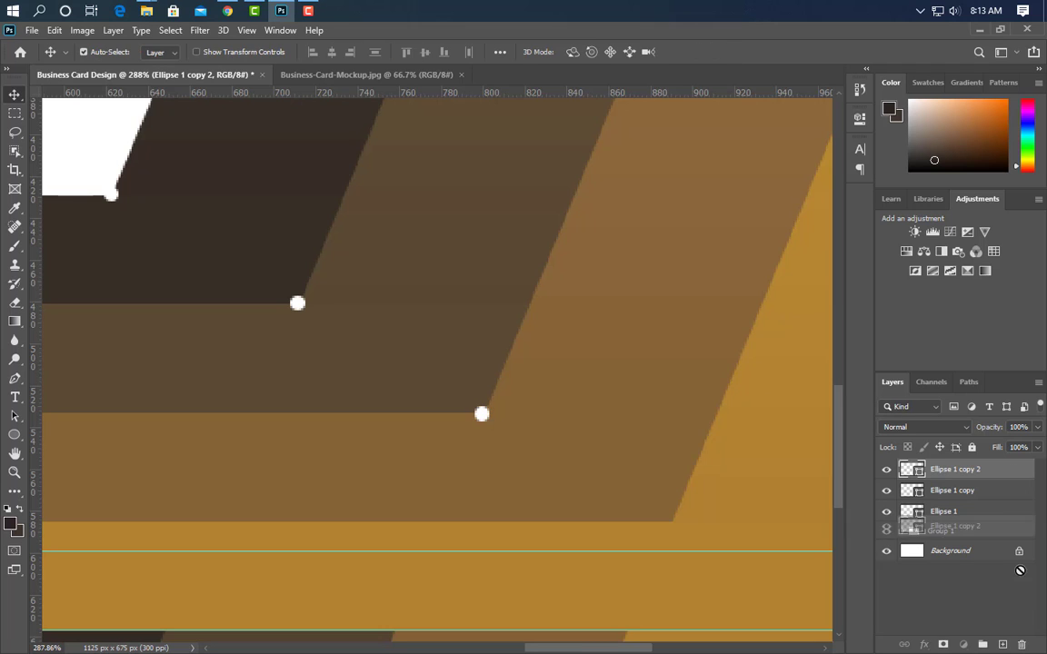
# Add a third dot copy at the gold stripe's corner
pyautogui.hotkey('ctrl', 'j')
pyautogui.hotkey('ctrl', 't')
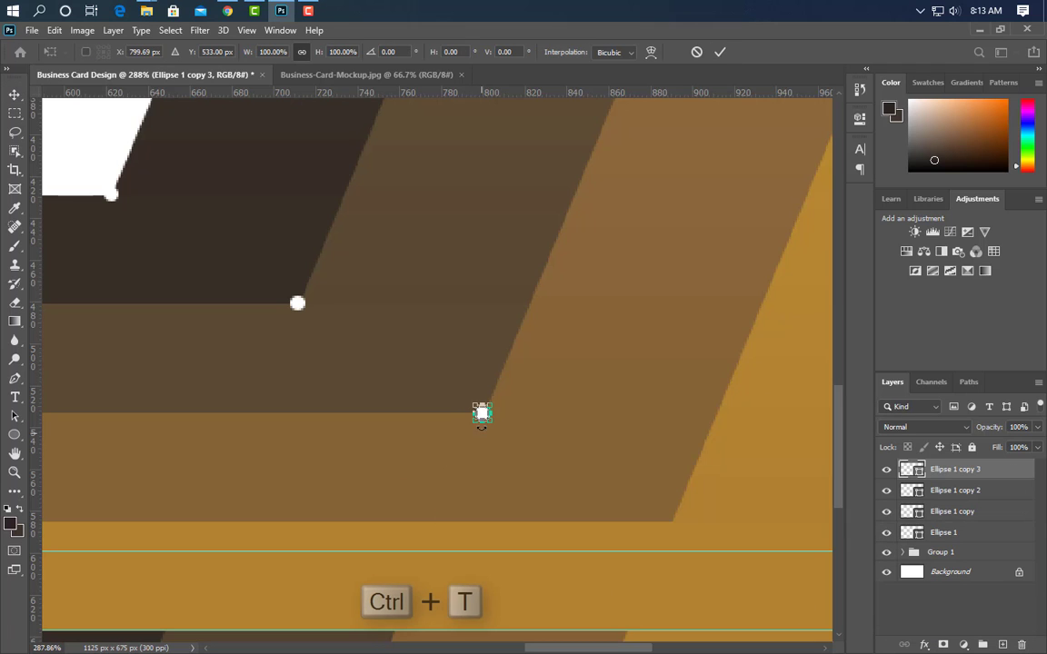
pyautogui.moveTo(481, 414); pyautogui.dragTo(670, 518)
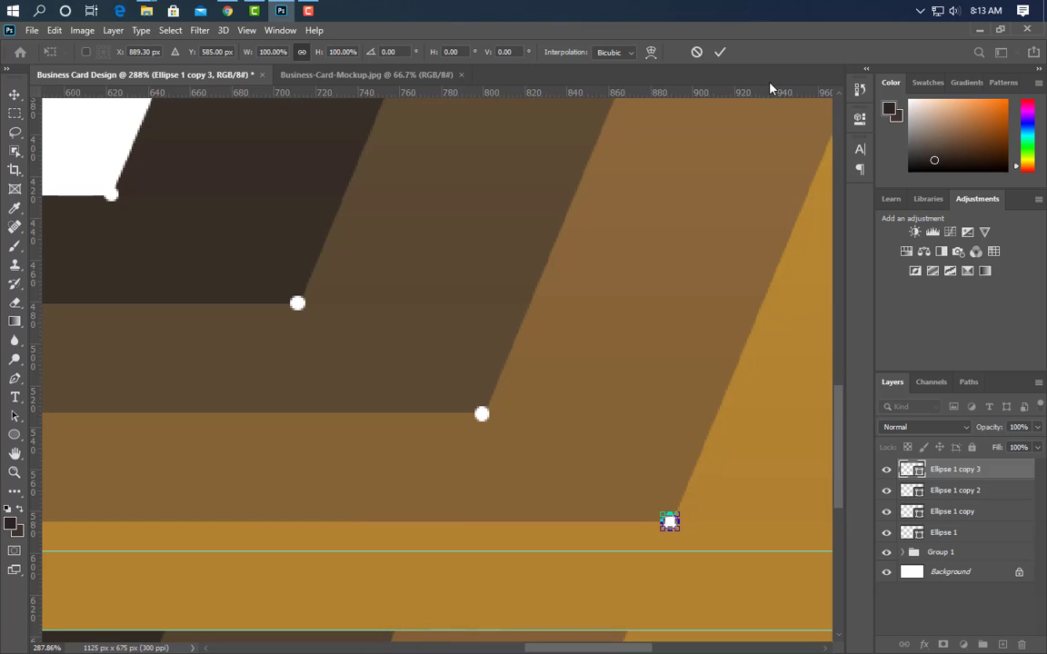
pyautogui.click(720, 52)
pyautogui.scroll(-5, 613, 390)
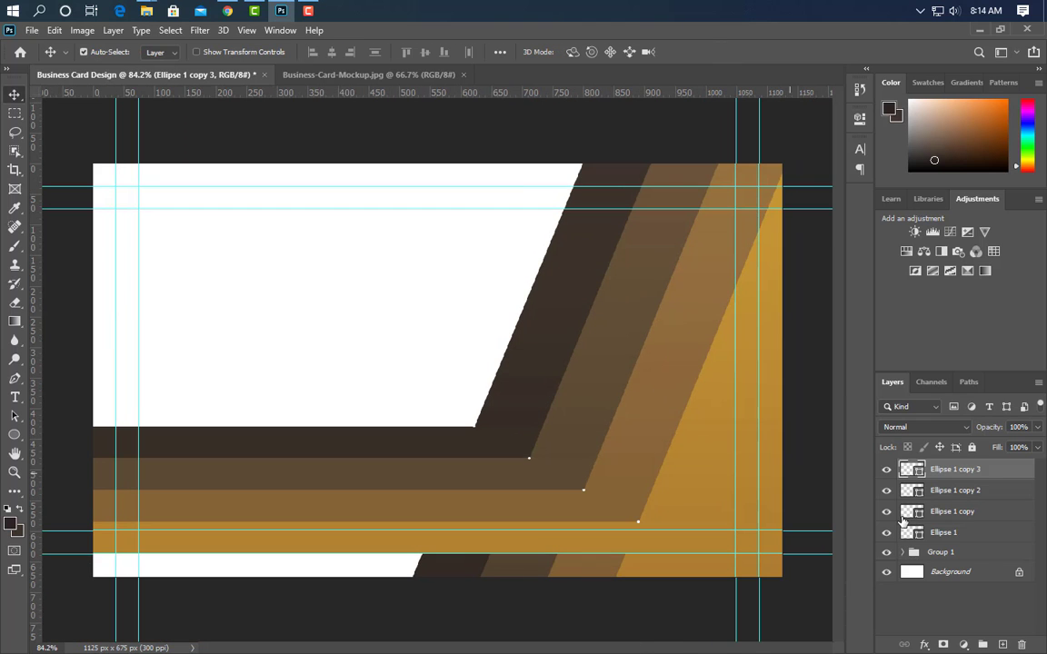
# Group the four corner dot layers into one group
pyautogui.keyDown('ctrl'); pyautogui.click(969, 491); pyautogui.keyUp('ctrl')
pyautogui.keyDown('ctrl'); pyautogui.click(971, 513); pyautogui.keyUp('ctrl')
pyautogui.keyDown('ctrl'); pyautogui.click(974, 540); pyautogui.keyUp('ctrl')
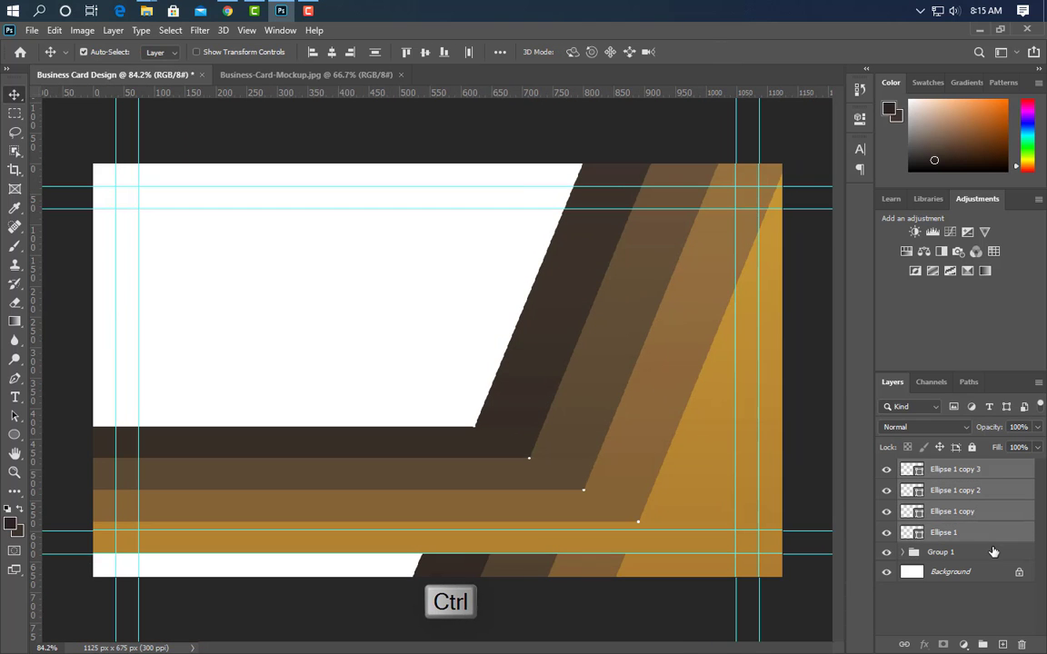
pyautogui.hotkey('ctrl', 'g')
# Copy the dot group along the horizontal bands and diagonal stripes, nudging the top copy right
pyautogui.moveTo(1000, 468); pyautogui.dragTo(1002, 644)
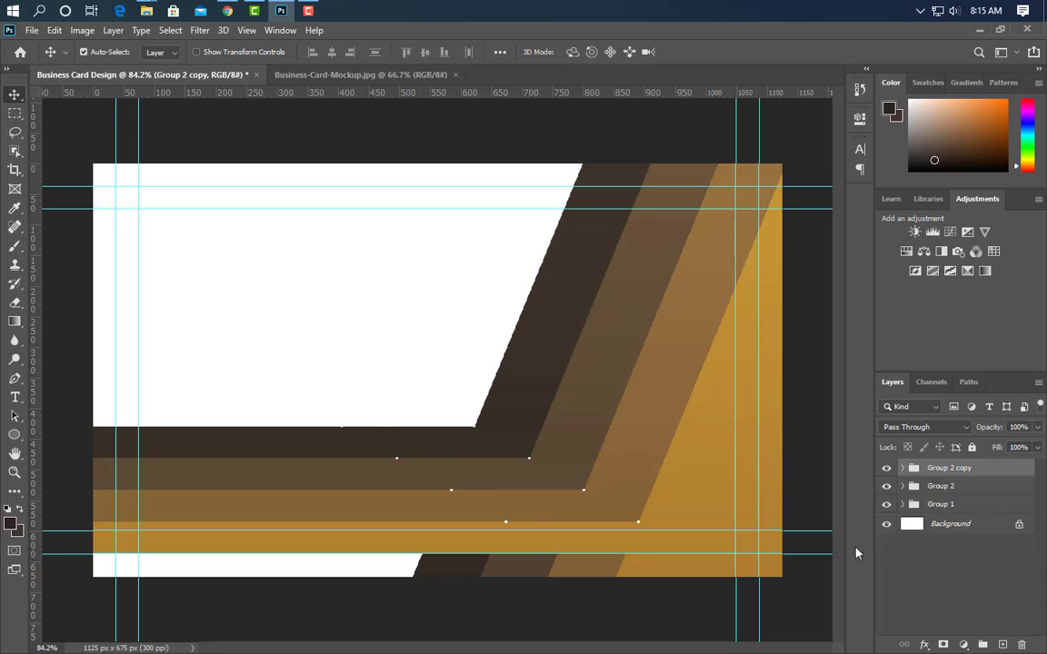
pyautogui.hotkey('ctrl', 'j')
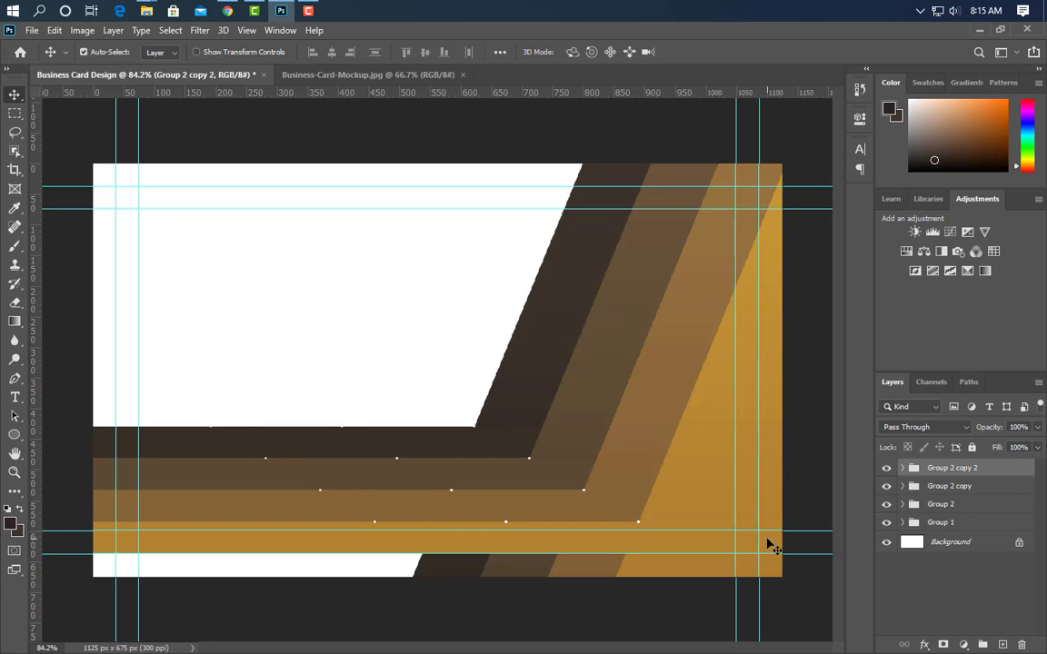
pyautogui.moveTo(1008, 471); pyautogui.dragTo(1003, 645)
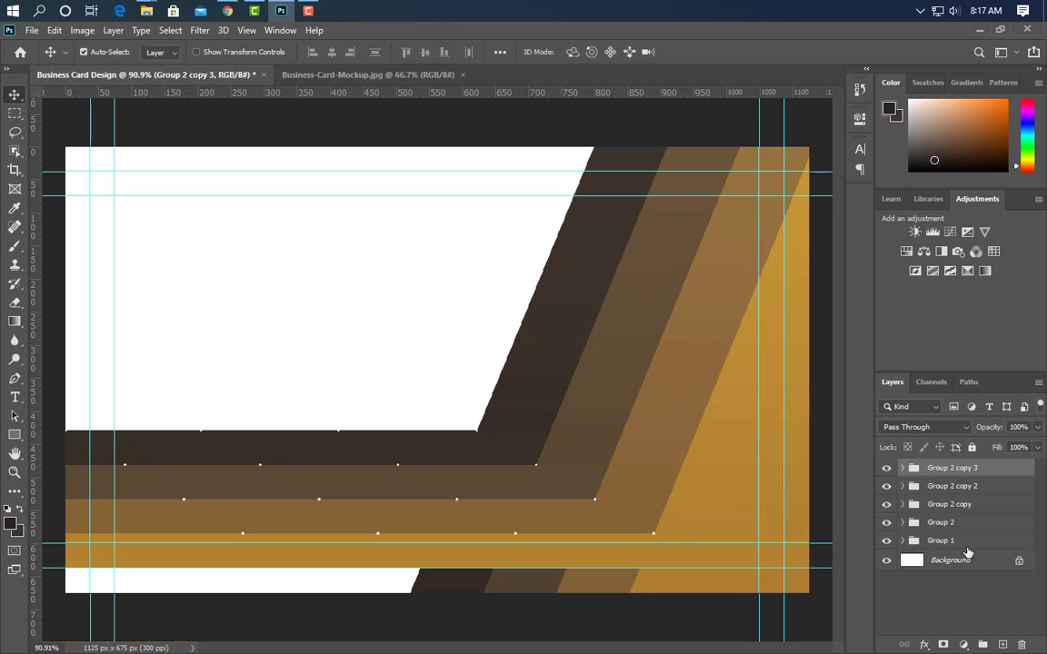
pyautogui.moveTo(989, 523); pyautogui.dragTo(1003, 644)
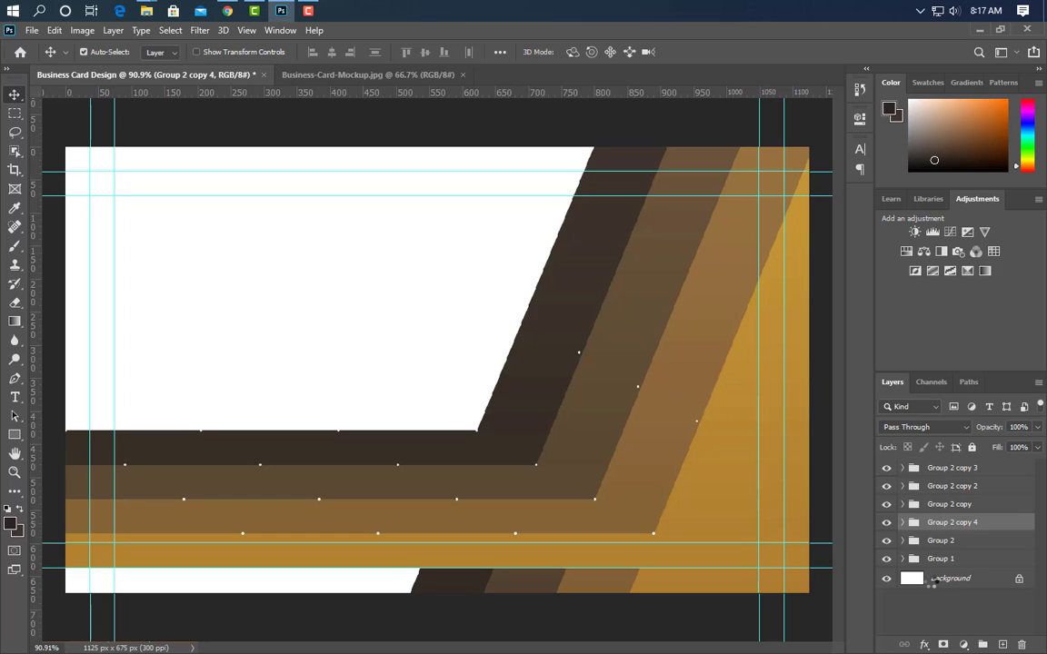
pyautogui.moveTo(1008, 534); pyautogui.dragTo(1002, 645)
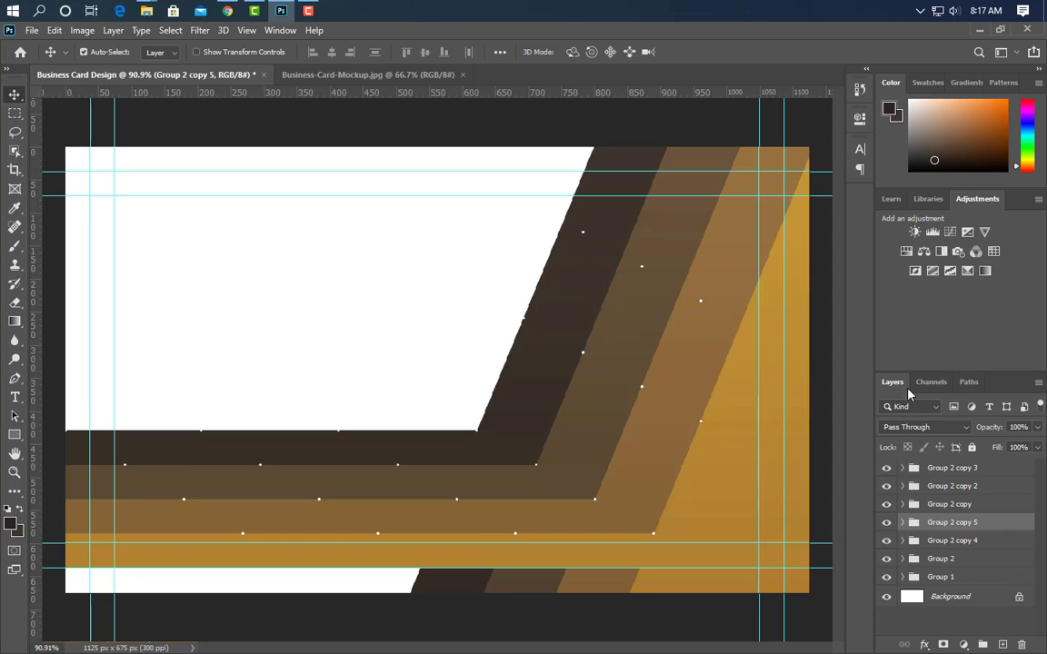
pyautogui.hotkey('shift', 'Right')
pyautogui.hotkey('shift', 'Right')
# Select all the dot group copies together with Group 2
pyautogui.keyDown('ctrl'); pyautogui.click(971, 505); pyautogui.keyUp('ctrl')
pyautogui.keyDown('ctrl'); pyautogui.click(969, 487); pyautogui.keyUp('ctrl')
pyautogui.keyDown('ctrl'); pyautogui.click(967, 469); pyautogui.keyUp('ctrl')
pyautogui.keyDown('ctrl'); pyautogui.click(978, 541); pyautogui.keyUp('ctrl')
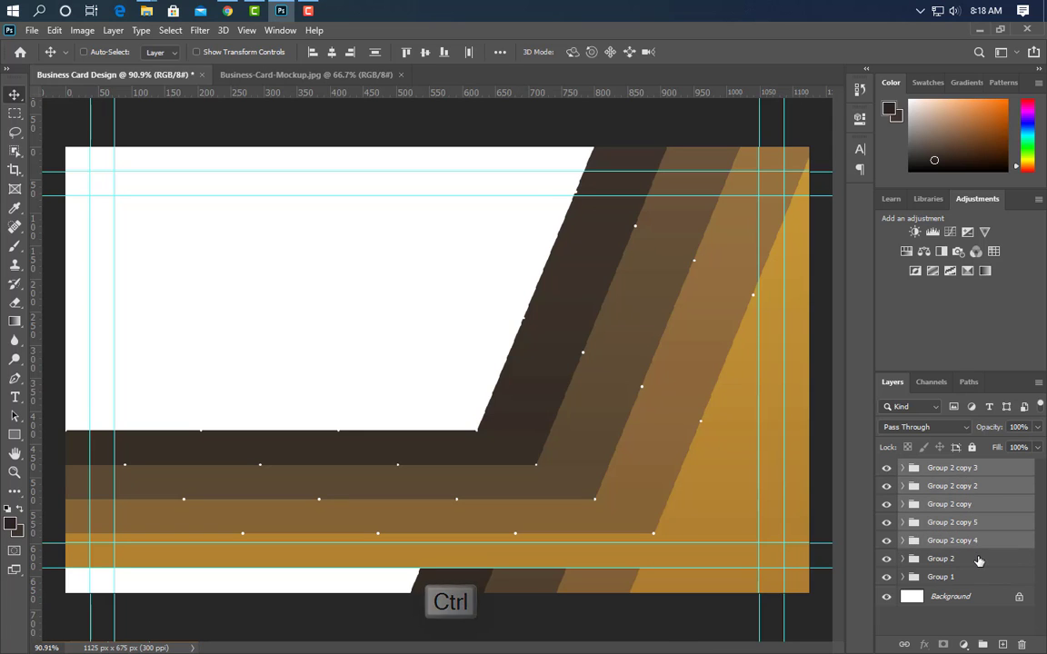
# Combine the dot groups into Group 3, then duplicate Group 1 and flip the copy
pyautogui.click(982, 645)
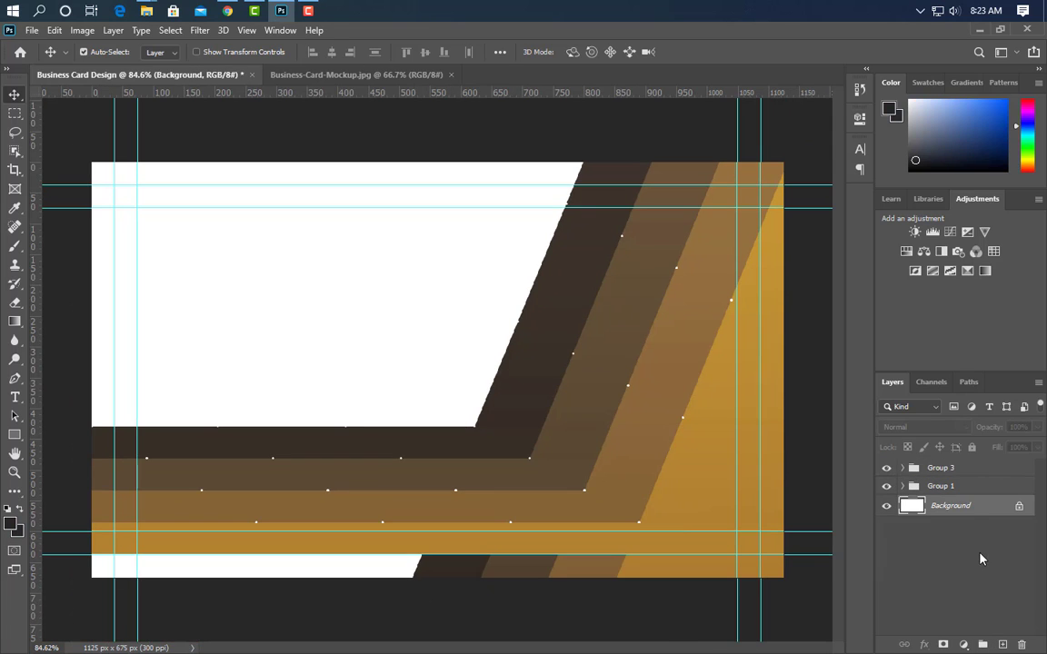
pyautogui.moveTo(971, 491); pyautogui.dragTo(1002, 644)
pyautogui.hotkey('ctrl', 't')
pyautogui.rightClick(638, 147)
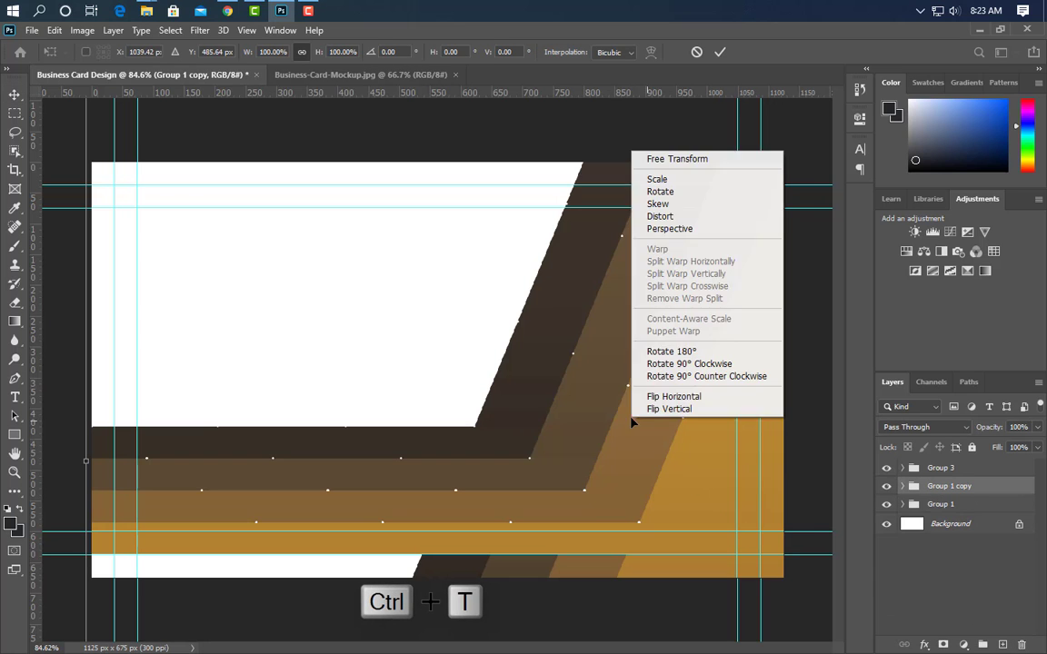
pyautogui.click(695, 409)
# Move the mirrored stripes to the card's left and stack the copy beneath the original
pyautogui.moveTo(800, 496); pyautogui.dragTo(451, 362)
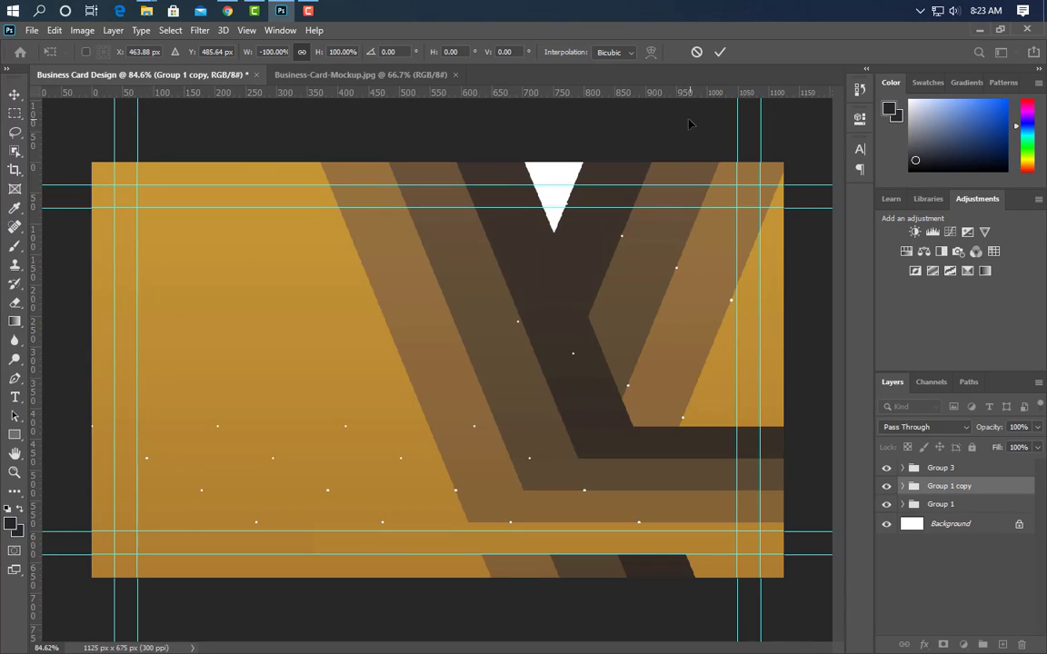
pyautogui.moveTo(694, 254); pyautogui.dragTo(633, 272)
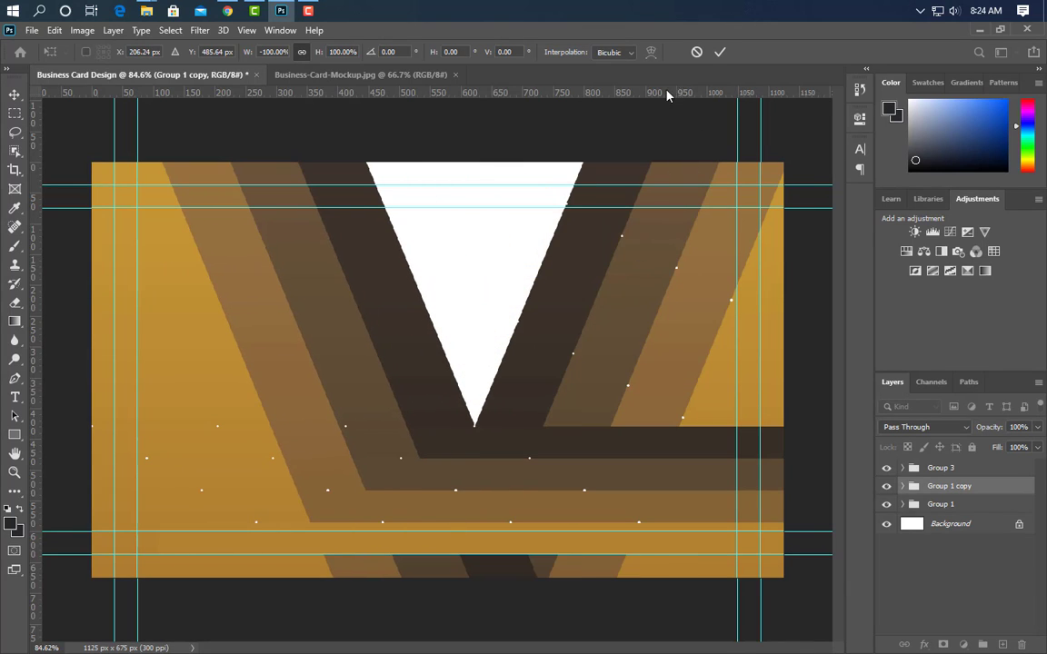
pyautogui.click(718, 53)
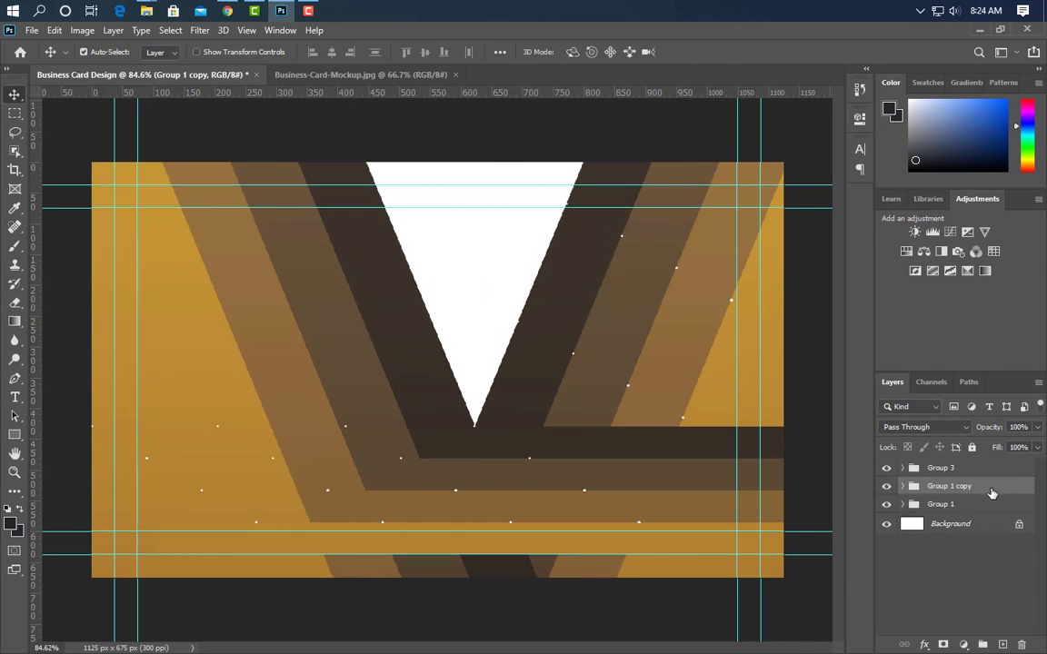
pyautogui.moveTo(992, 494); pyautogui.dragTo(991, 522)
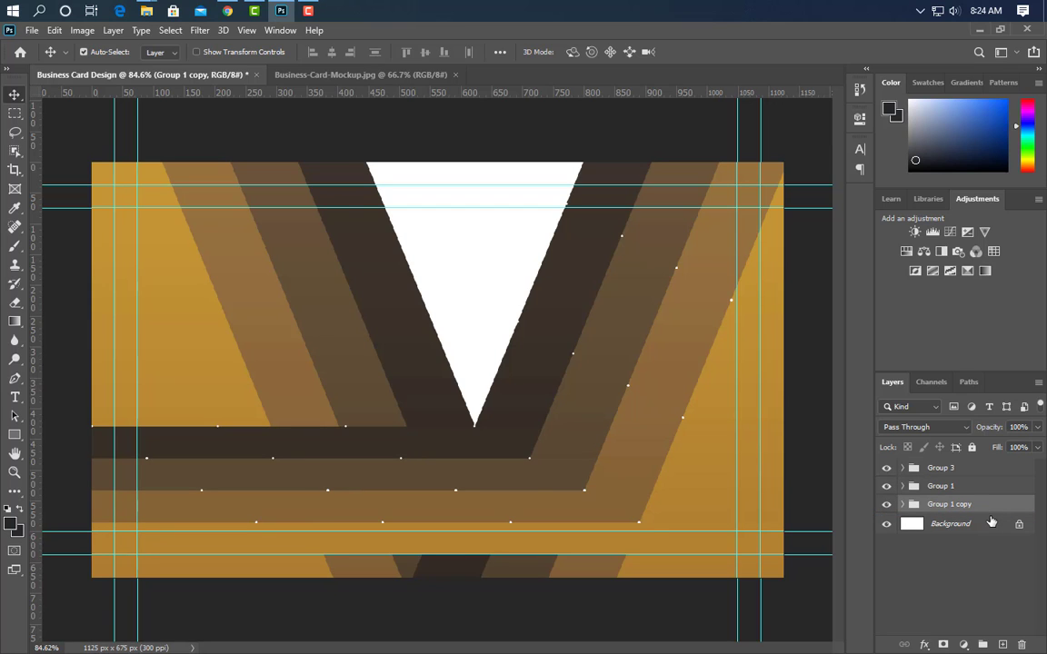
# Remove the Gradient Overlays from Rectangle 1 and Rectangle 1 copy and give them dark fills
pyautogui.click(205, 362)
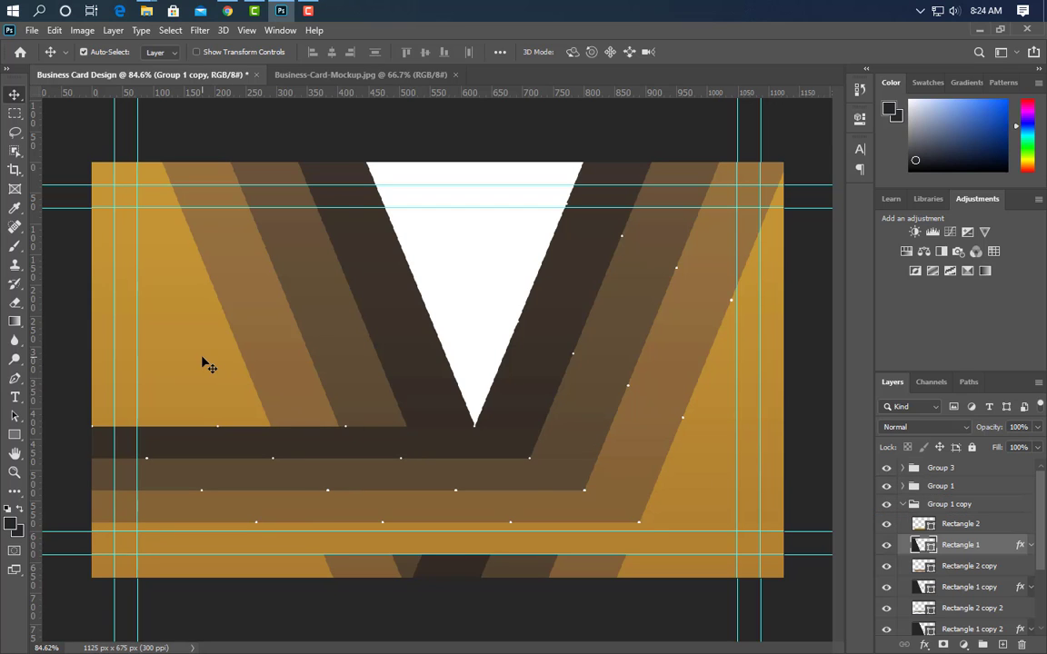
pyautogui.doubleClick(923, 544)
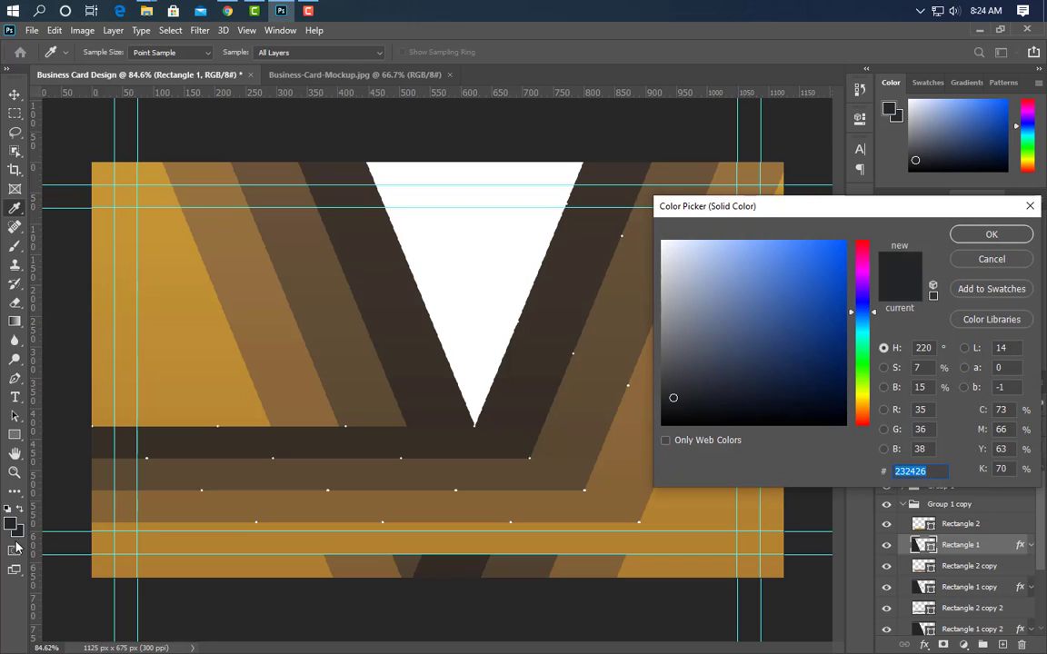
pyautogui.click(991, 234)
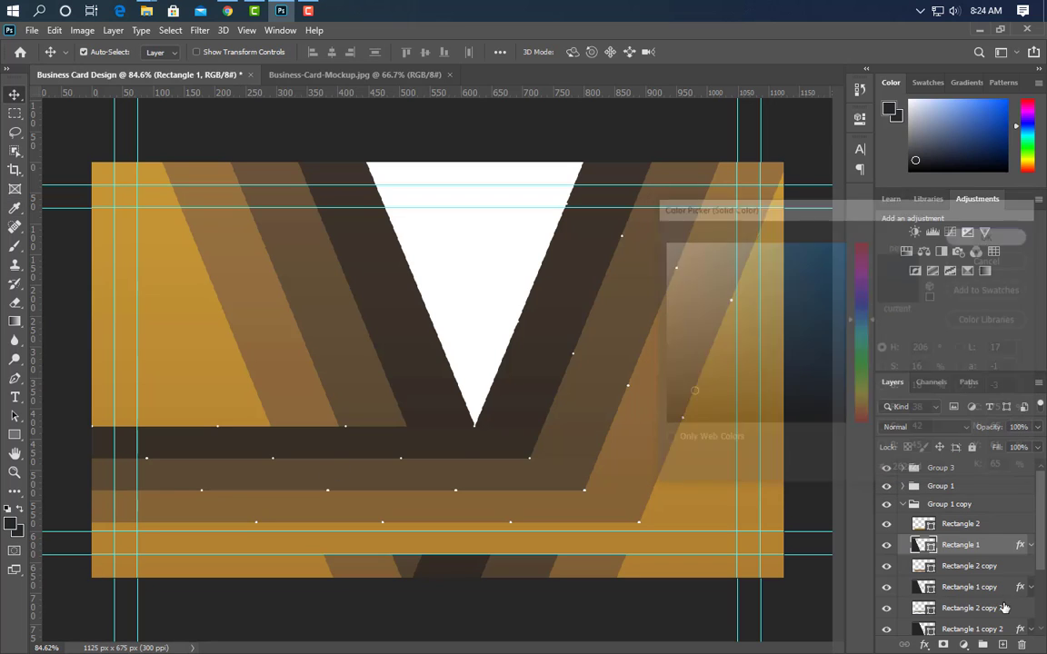
pyautogui.click(1030, 544)
pyautogui.moveTo(990, 578); pyautogui.dragTo(1021, 644)
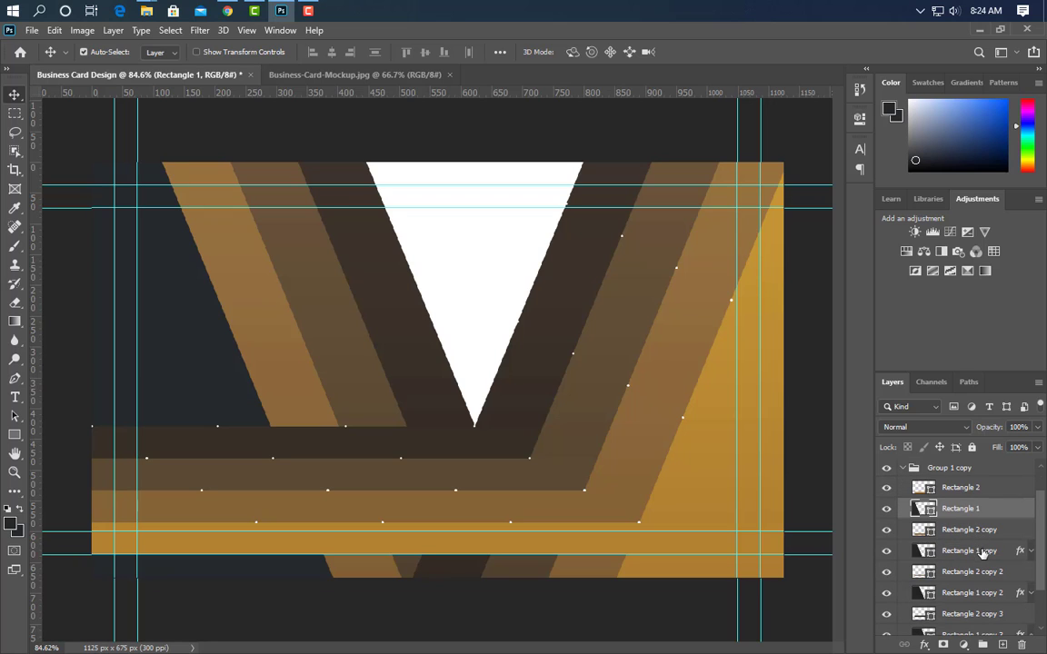
pyautogui.click(982, 551)
pyautogui.click(1030, 551)
pyautogui.moveTo(988, 583); pyautogui.dragTo(1021, 644)
pyautogui.doubleClick(930, 552)
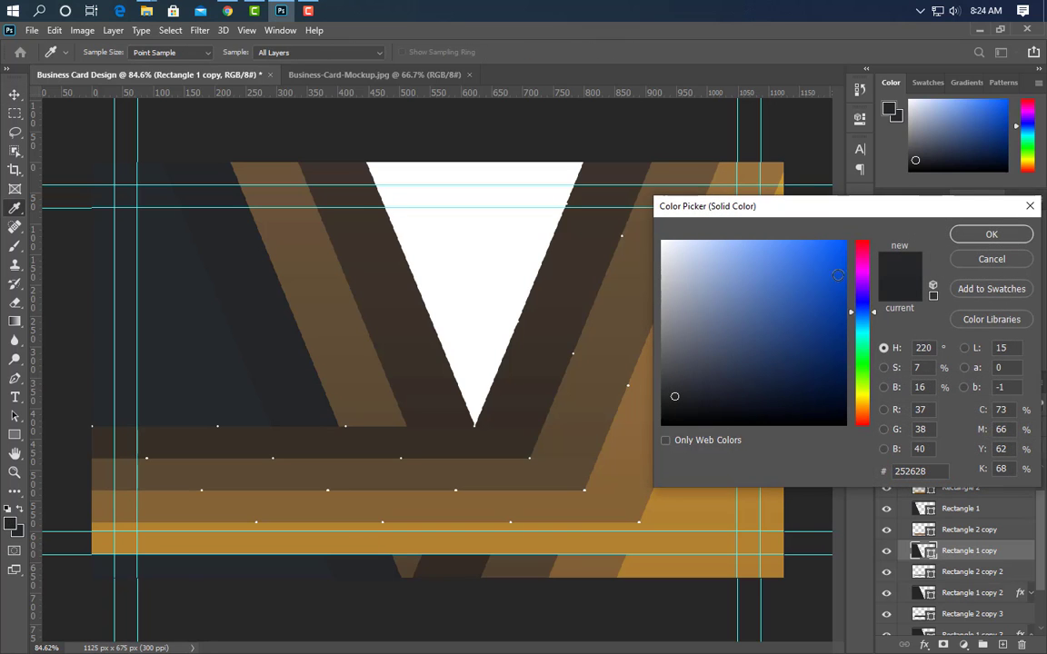
pyautogui.click(991, 234)
# Strip Rectangle 1 copy 2's effects and fill it with 222325
pyautogui.scroll(-3, 1019, 566)
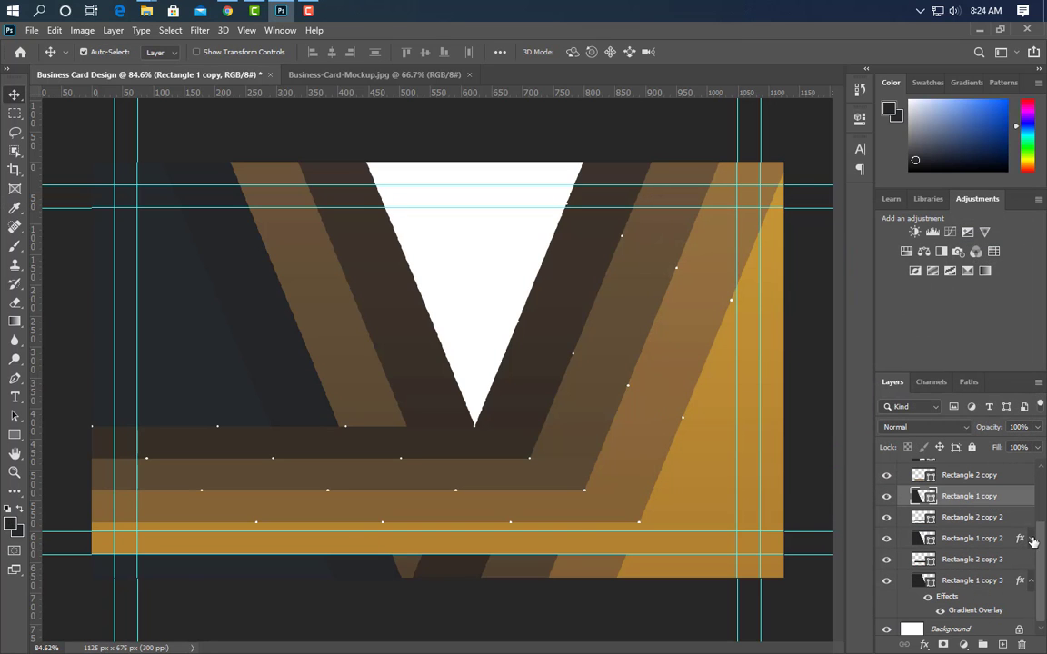
pyautogui.moveTo(1033, 540); pyautogui.dragTo(980, 582)
pyautogui.doubleClick(922, 538)
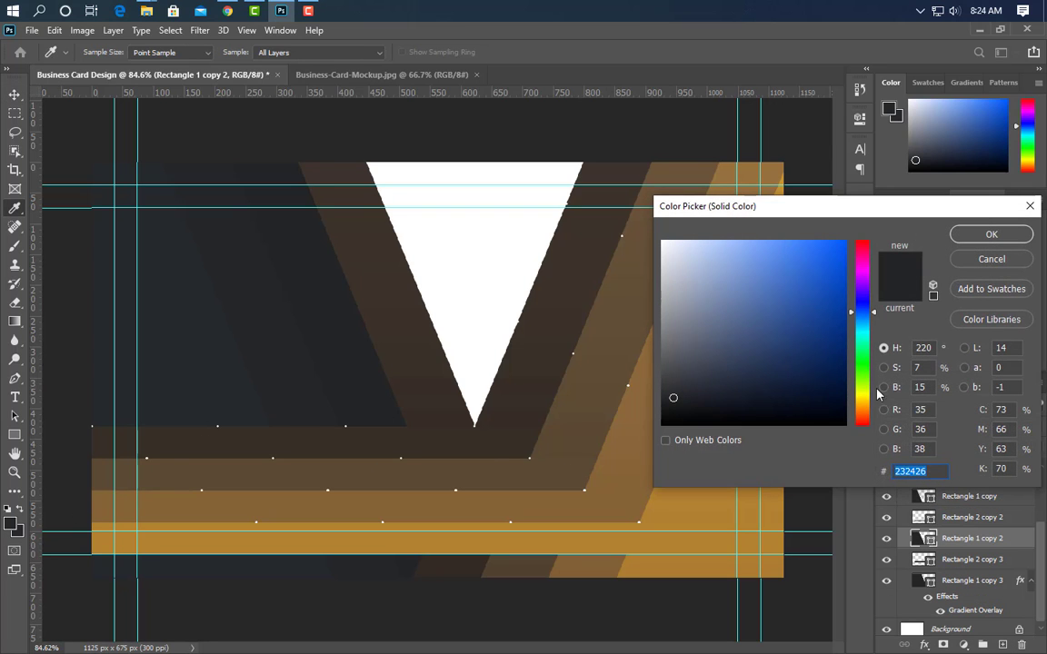
pyautogui.write('222325')
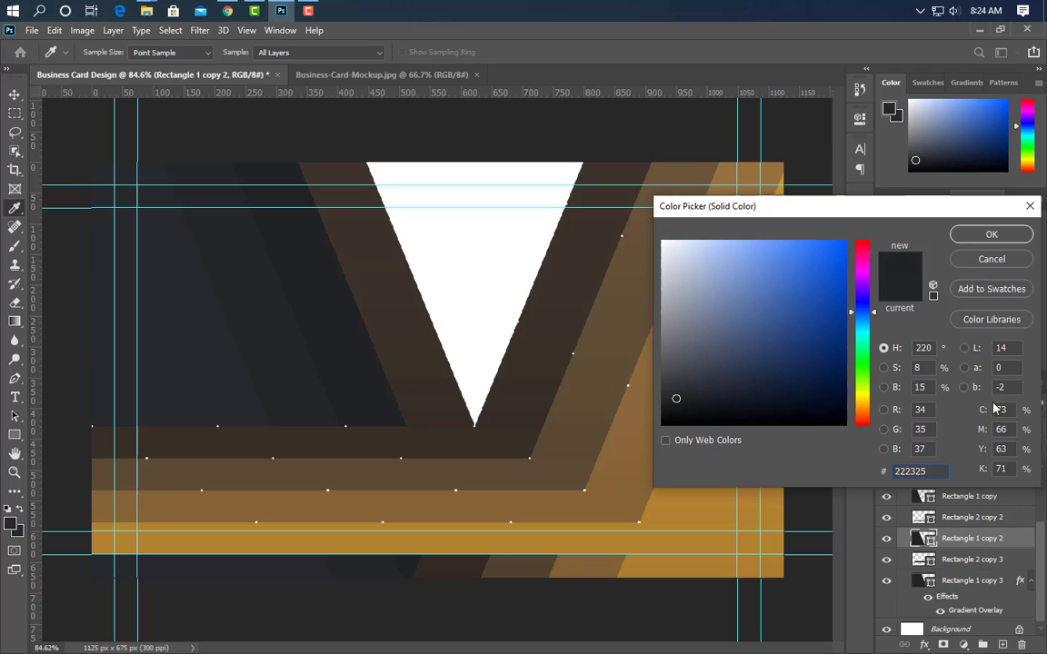
pyautogui.click(983, 237)
# Remove Rectangle 1 copy 3's Gradient Overlay and fill it with near-black 181818
pyautogui.click(968, 580)
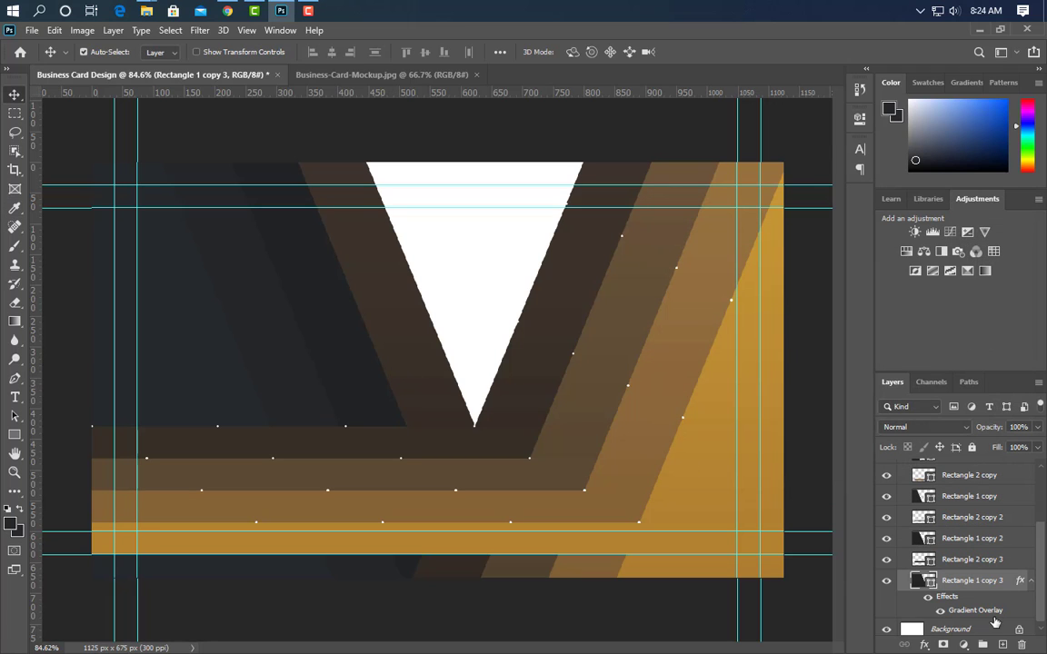
pyautogui.moveTo(993, 617); pyautogui.dragTo(1021, 644)
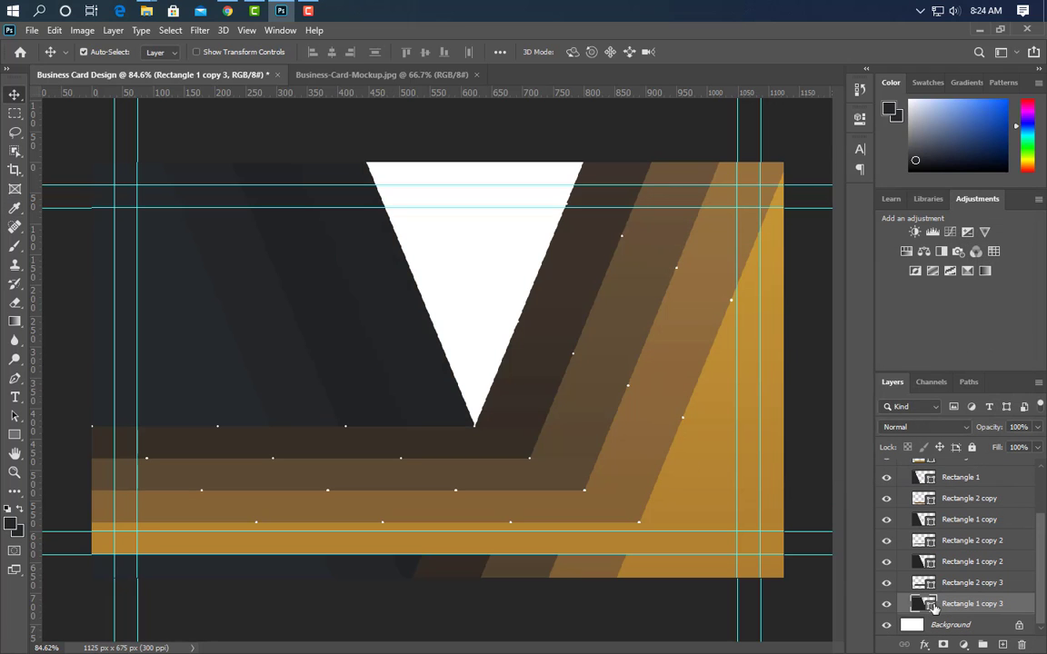
pyautogui.doubleClick(927, 604)
pyautogui.click(663, 408)
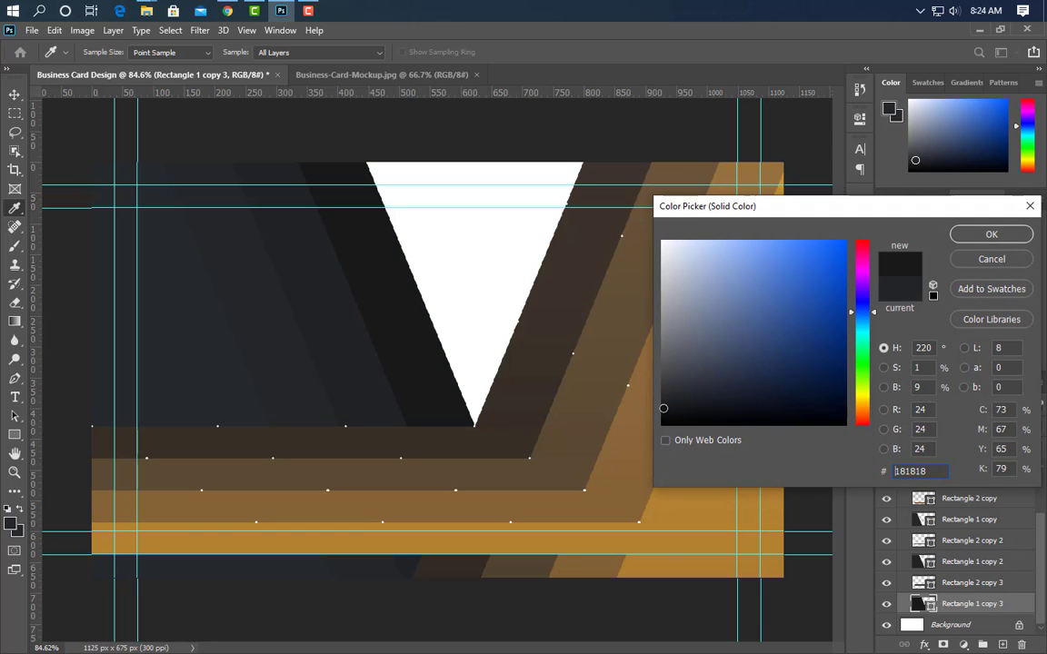
pyautogui.click(977, 241)
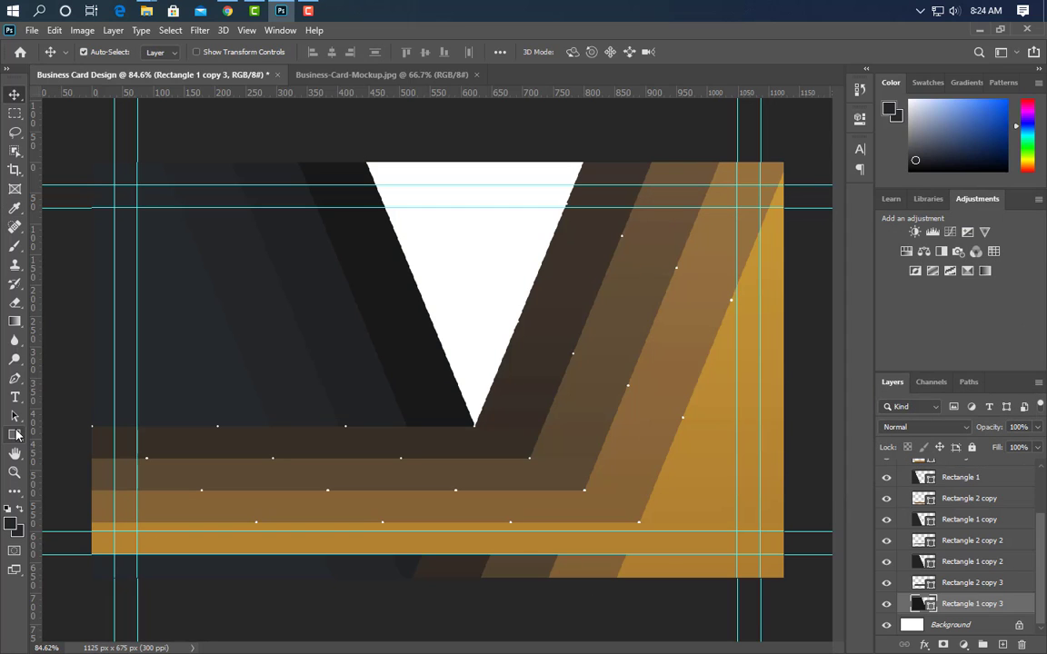
pyautogui.click(14, 434)
# Draw a 419 × 507 px rectangle over the white triangle, fill it #252628, then minimise Photoshop
pyautogui.click(962, 621)
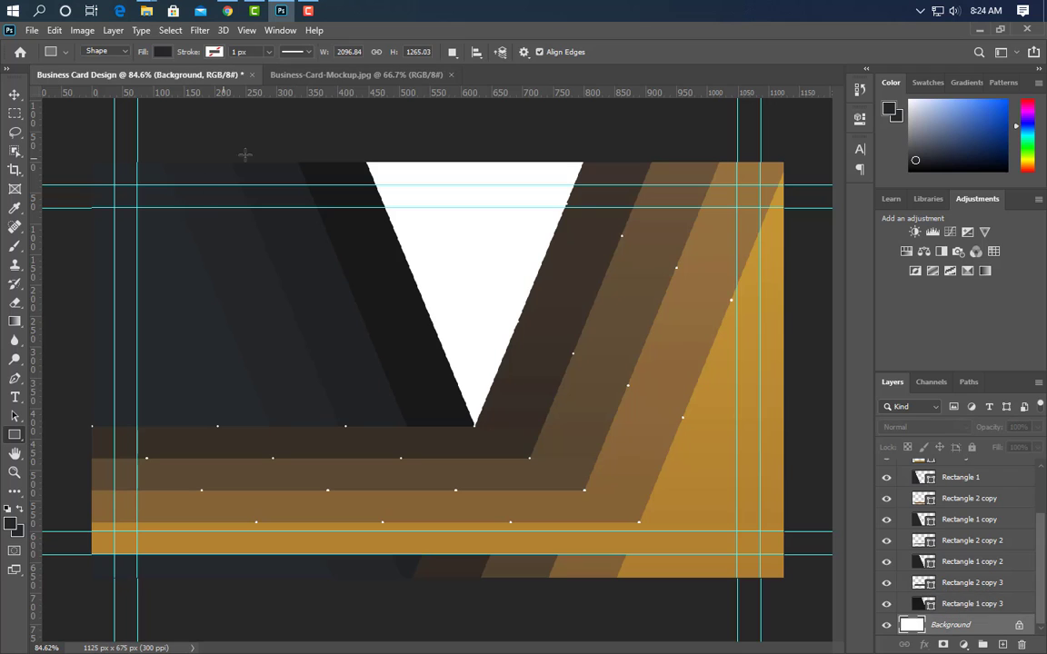
pyautogui.moveTo(337, 139); pyautogui.dragTo(595, 451)
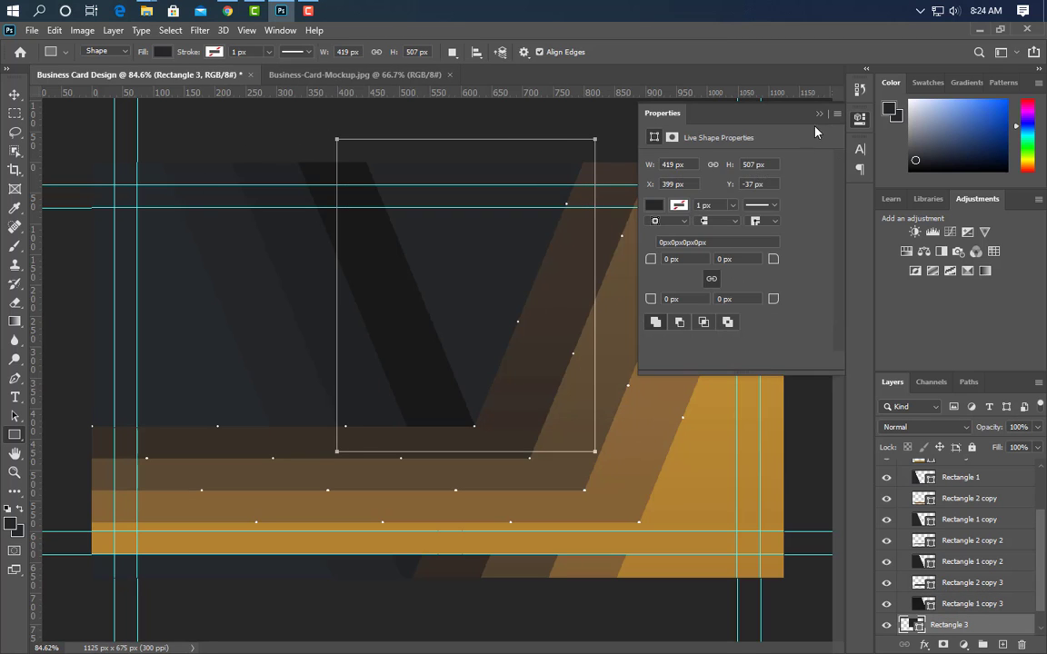
pyautogui.click(833, 111)
pyautogui.doubleClick(917, 624)
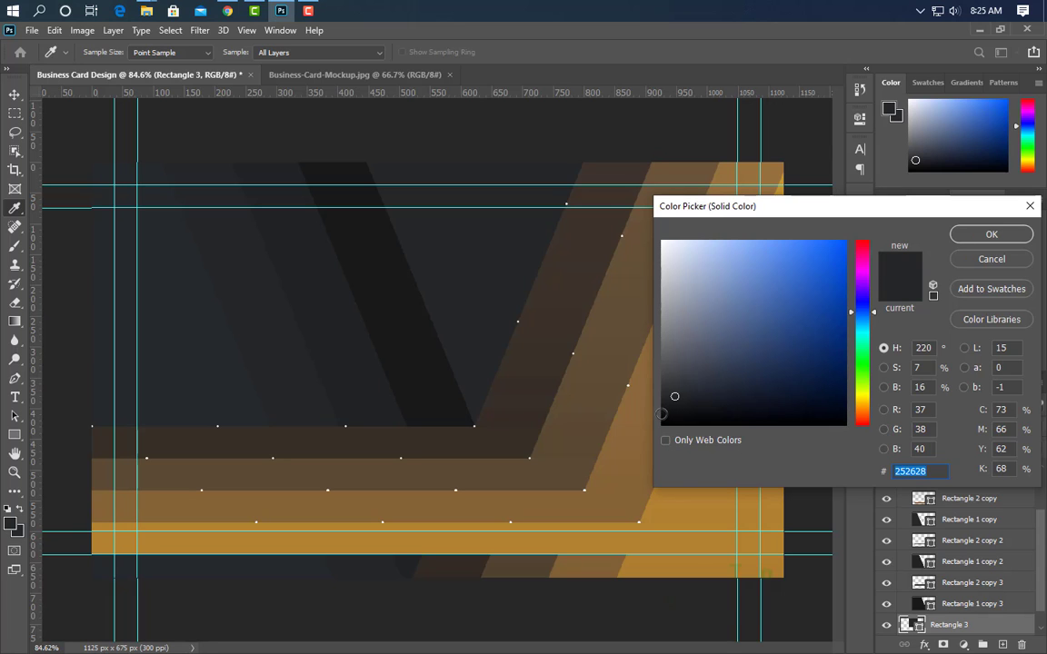
pyautogui.click(966, 235)
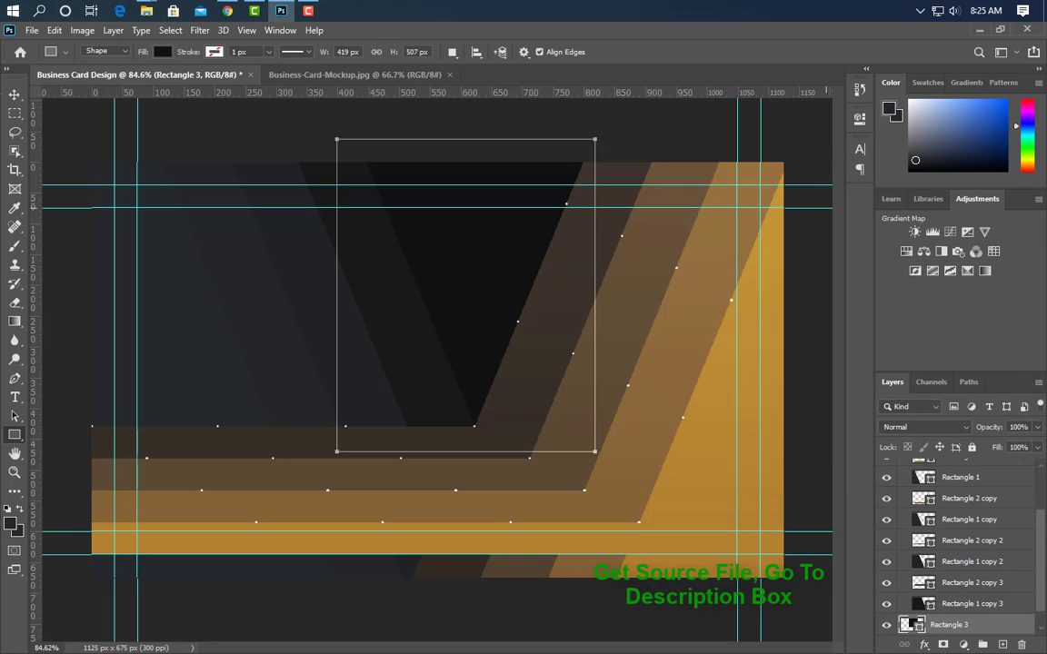
pyautogui.click(14, 95)
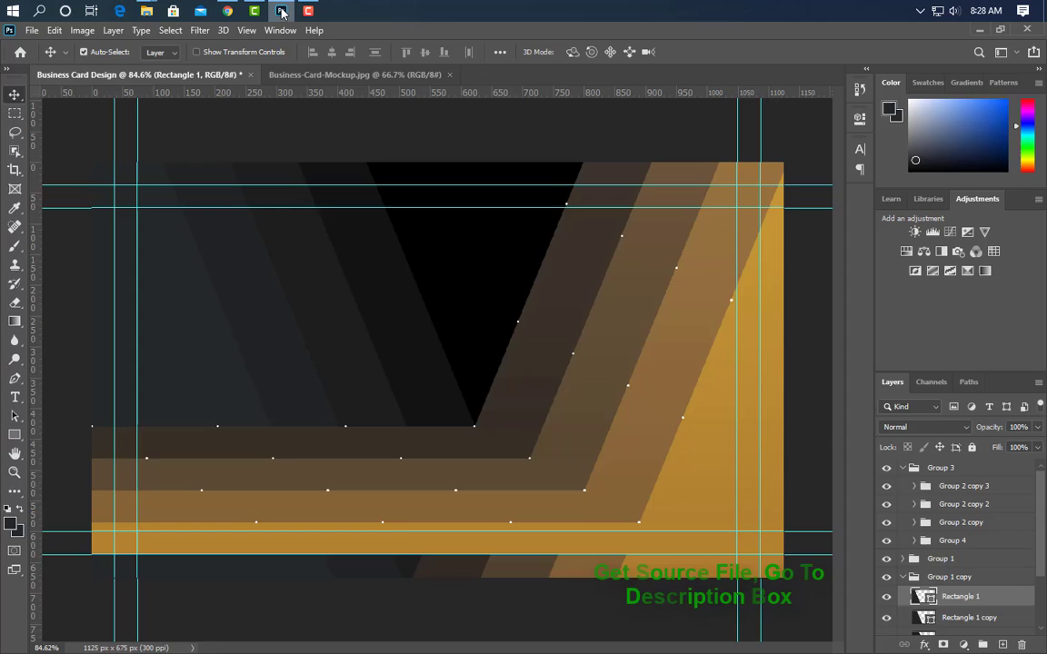
pyautogui.click(281, 10)
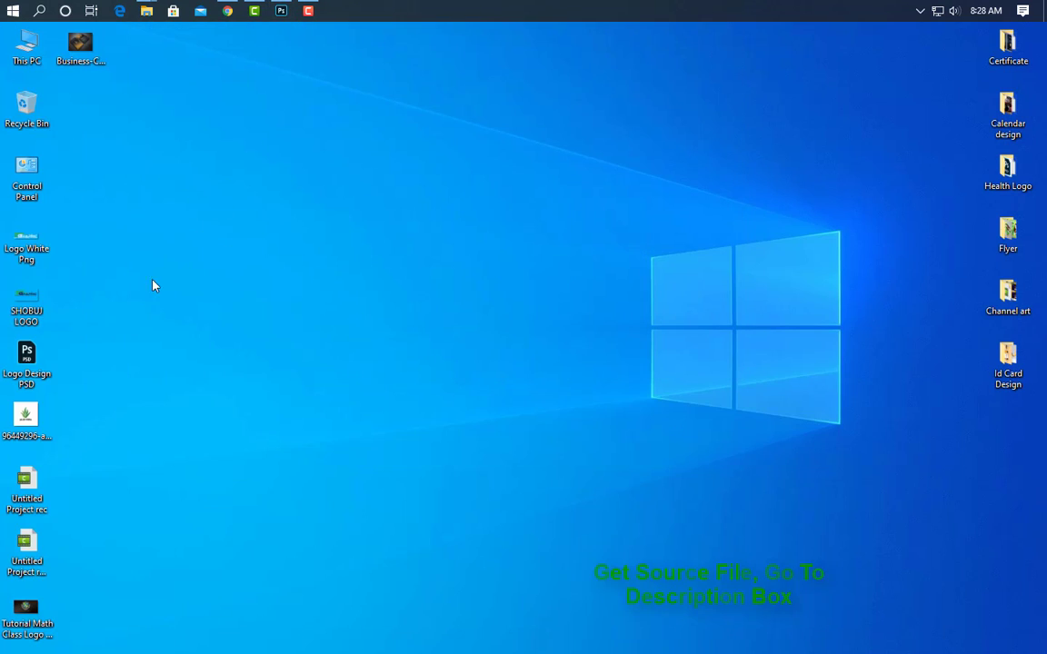
# Place the Logo White Png file on the card's upper left, scaled to about 45.55%
pyautogui.click(280, 10)
pyautogui.moveTo(324, 257); pyautogui.dragTo(347, 276)
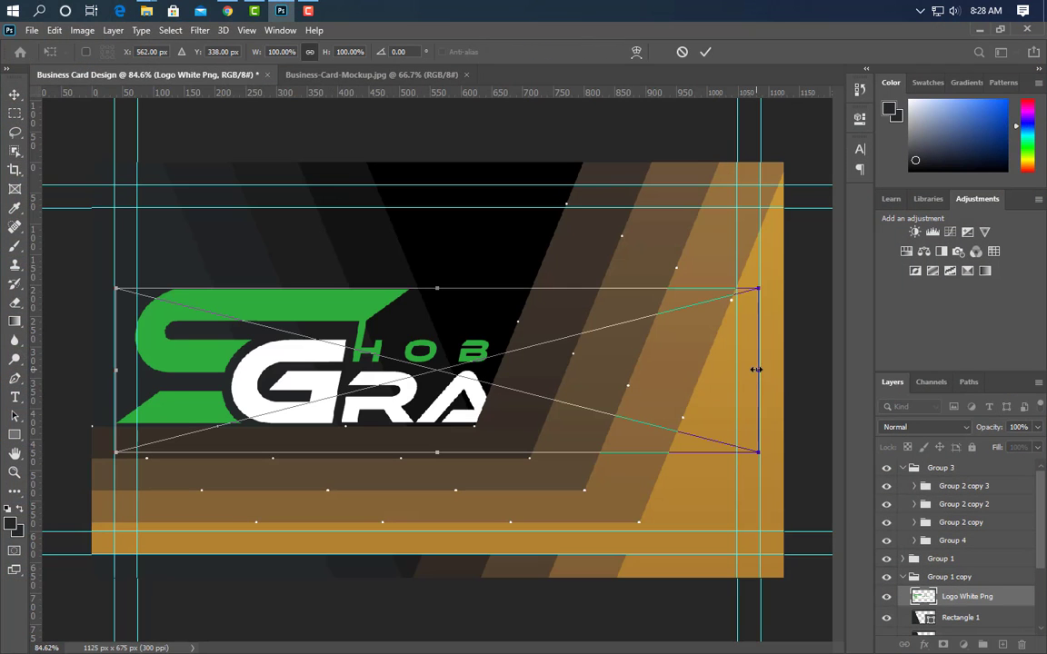
pyautogui.moveTo(755, 369); pyautogui.dragTo(402, 312)
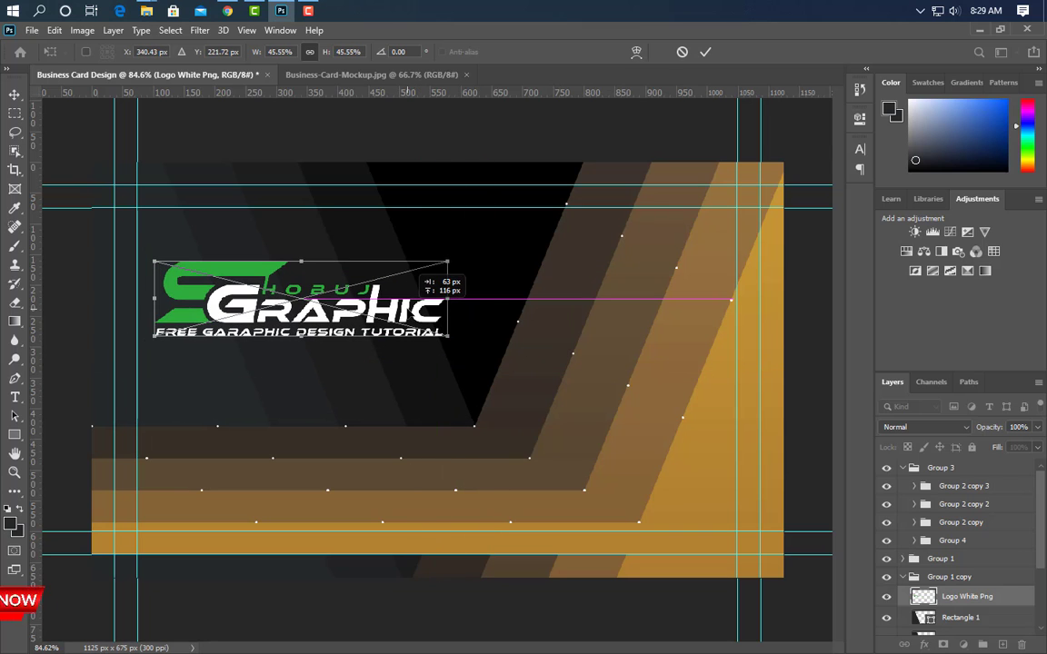
pyautogui.click(702, 51)
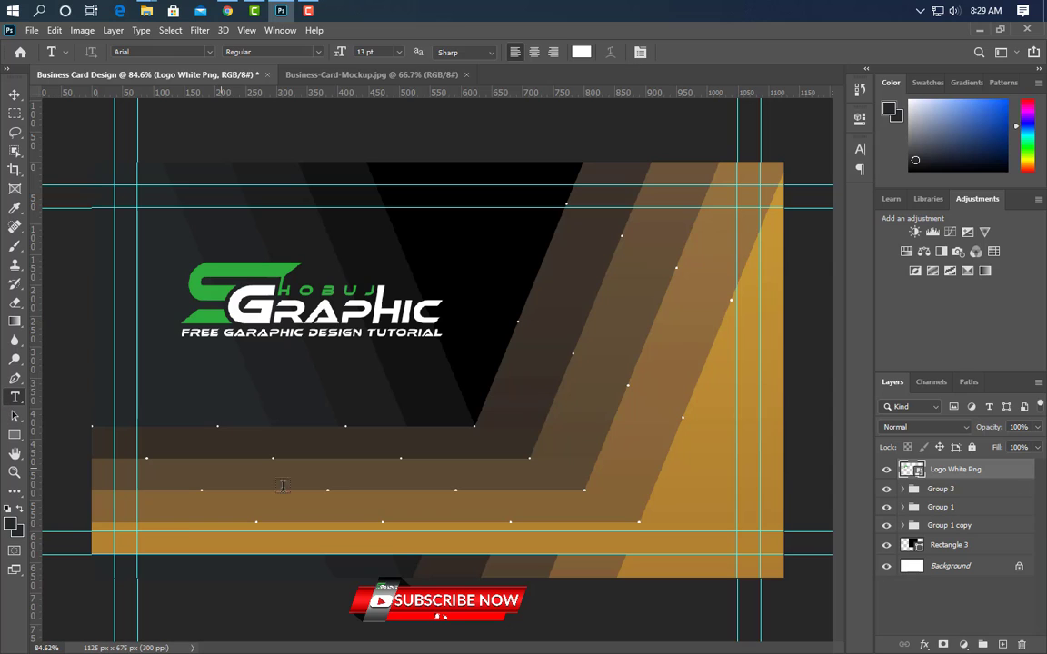
pyautogui.click(313, 497)
pyautogui.write('www.graphic')
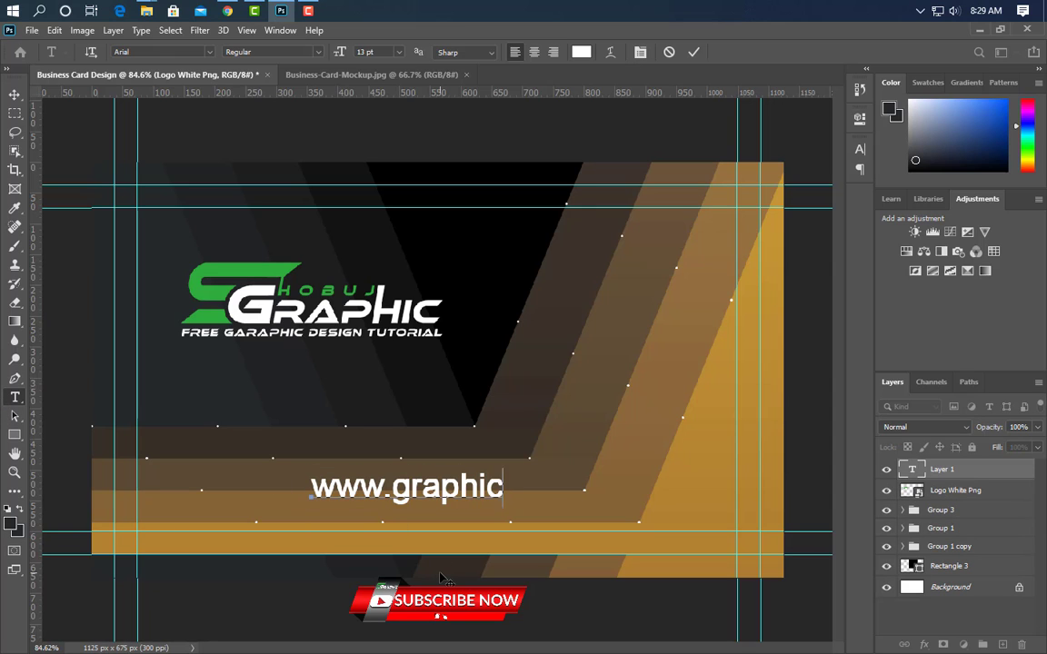
pyautogui.write('sfamily.com')
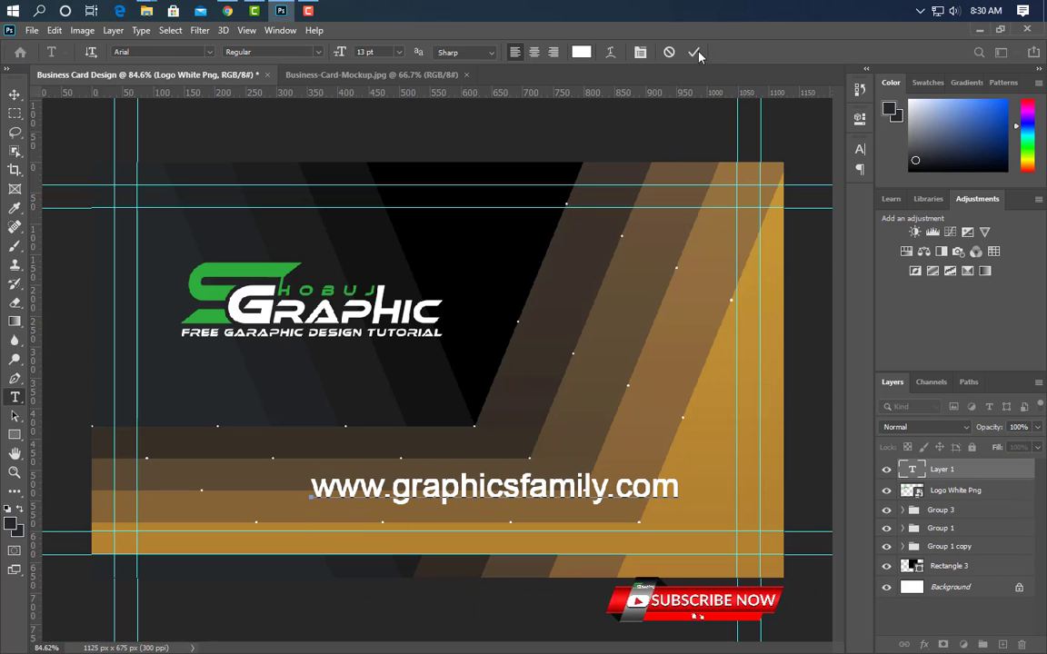
pyautogui.click(694, 52)
pyautogui.click(859, 149)
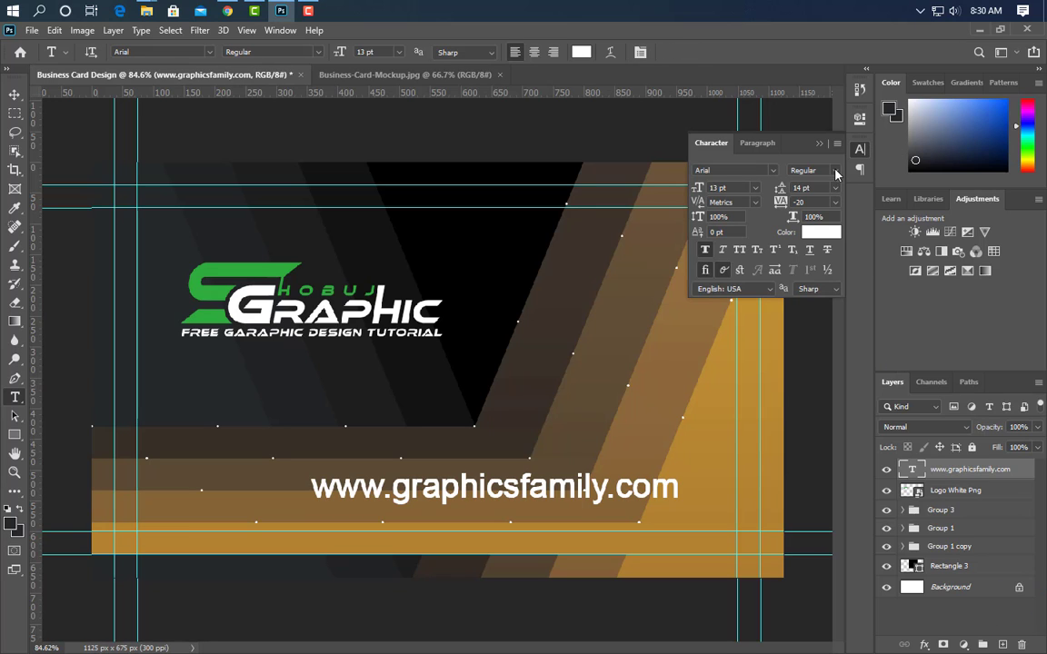
pyautogui.click(705, 252)
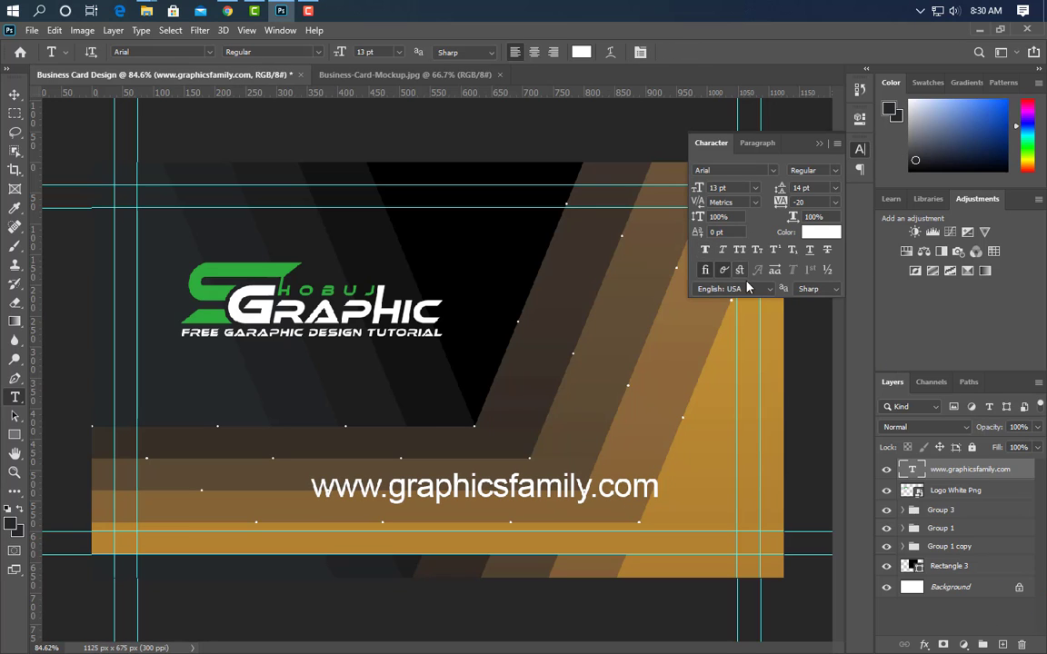
pyautogui.click(821, 145)
# Scale the URL text down to about 57% and move it just under the logo
pyautogui.hotkey('ctrl', 't')
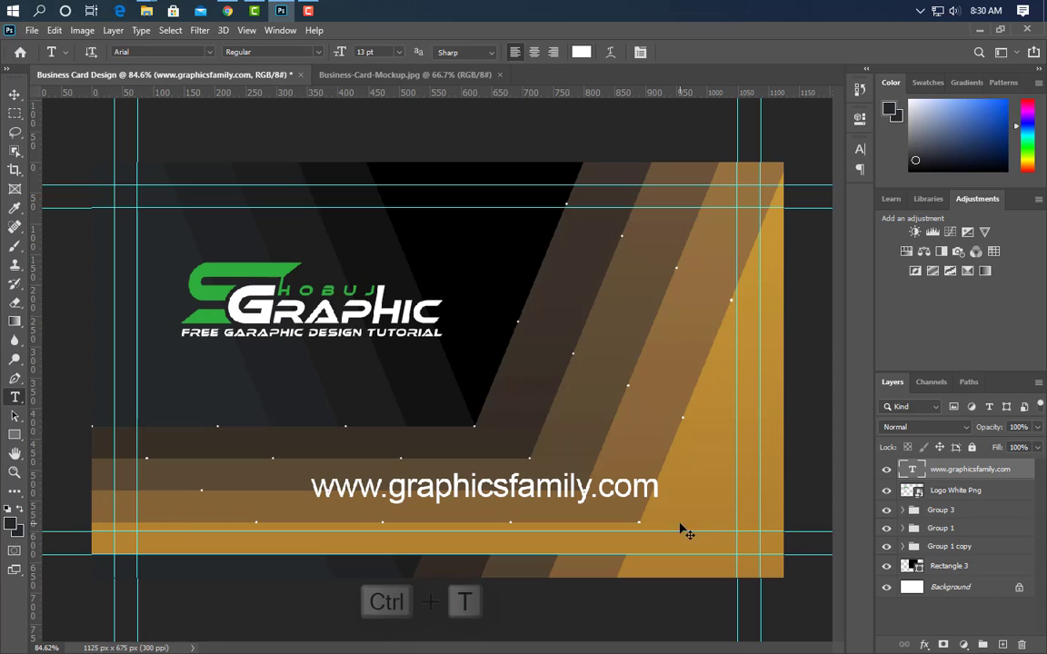
pyautogui.moveTo(654, 488); pyautogui.dragTo(523, 488)
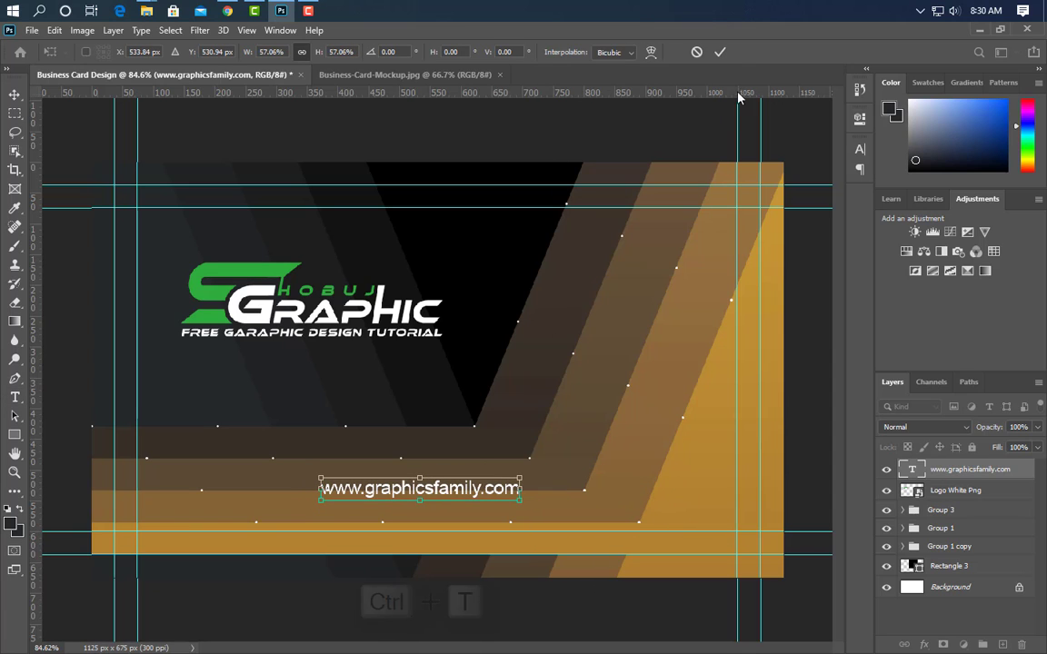
pyautogui.click(720, 52)
pyautogui.press('v')
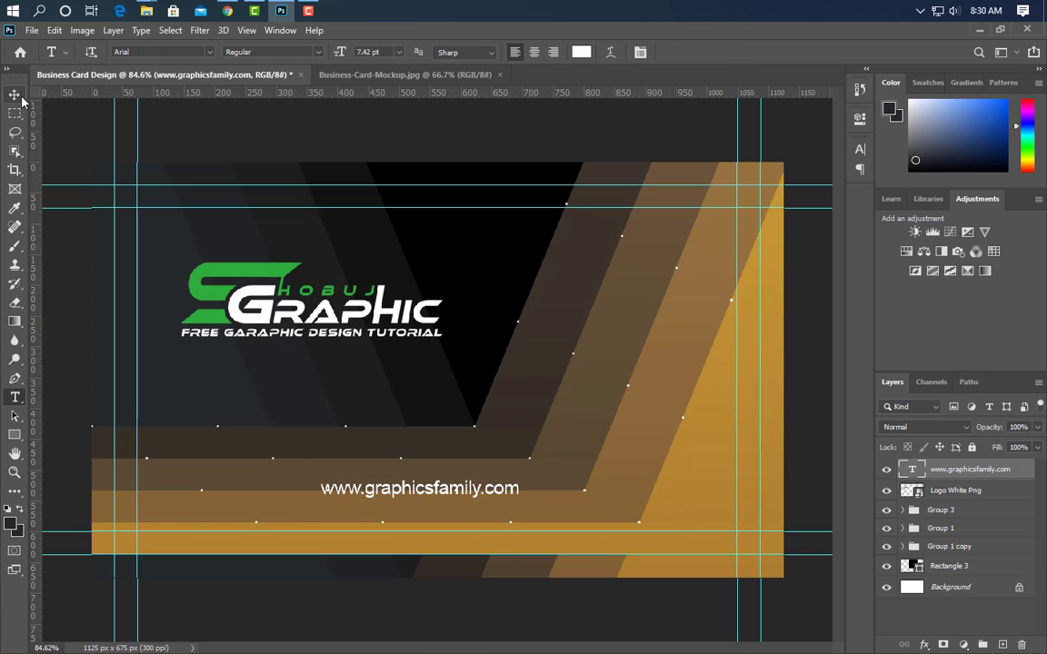
pyautogui.moveTo(463, 500); pyautogui.dragTo(358, 404)
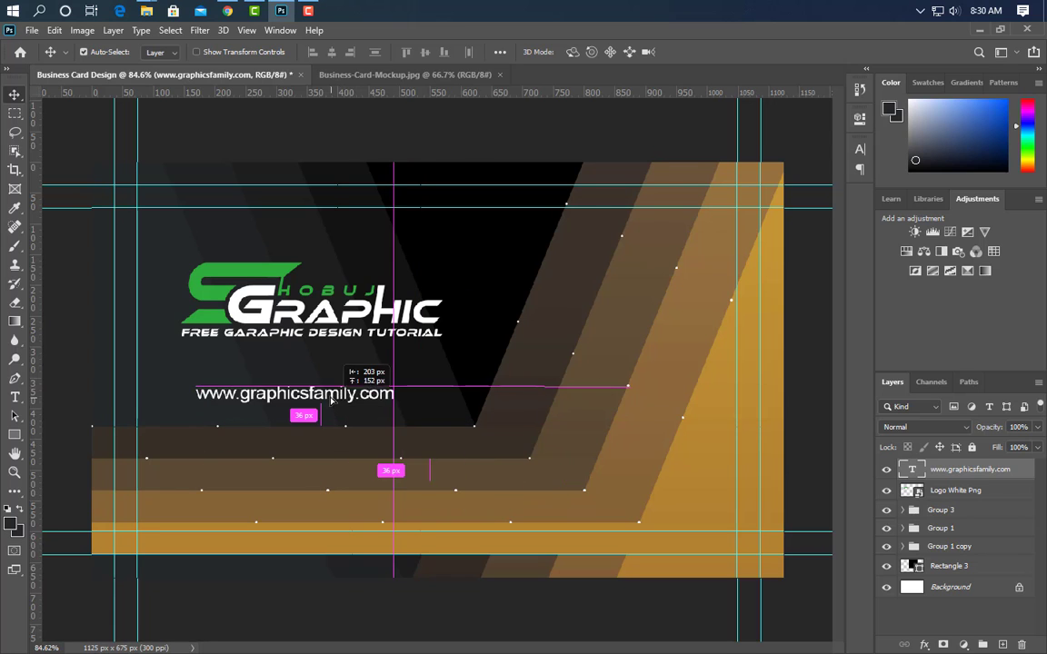
pyautogui.moveTo(359, 404); pyautogui.dragTo(352, 377)
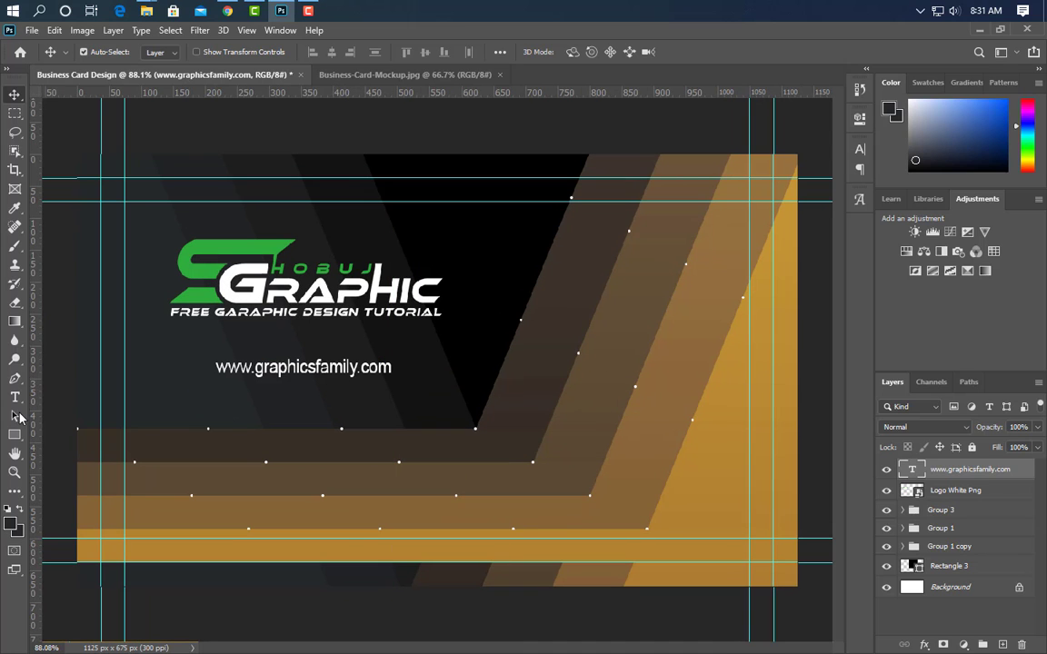
# Draw a slightly rounded, unfilled rectangle with a 3 px stroke around the website text
pyautogui.press('u')
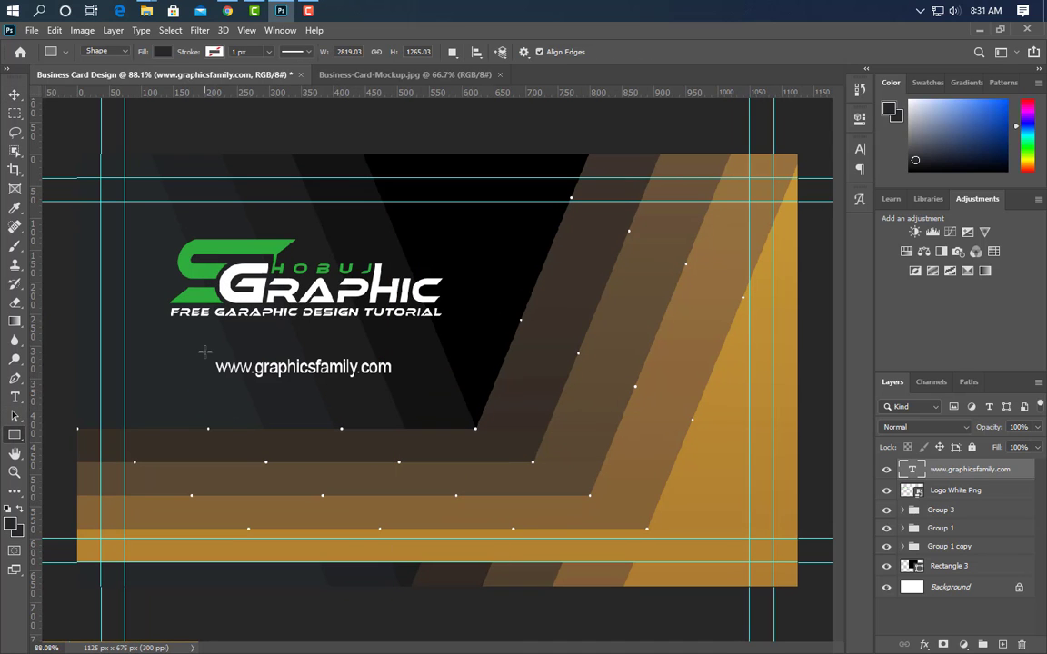
pyautogui.moveTo(198, 353); pyautogui.dragTo(406, 387)
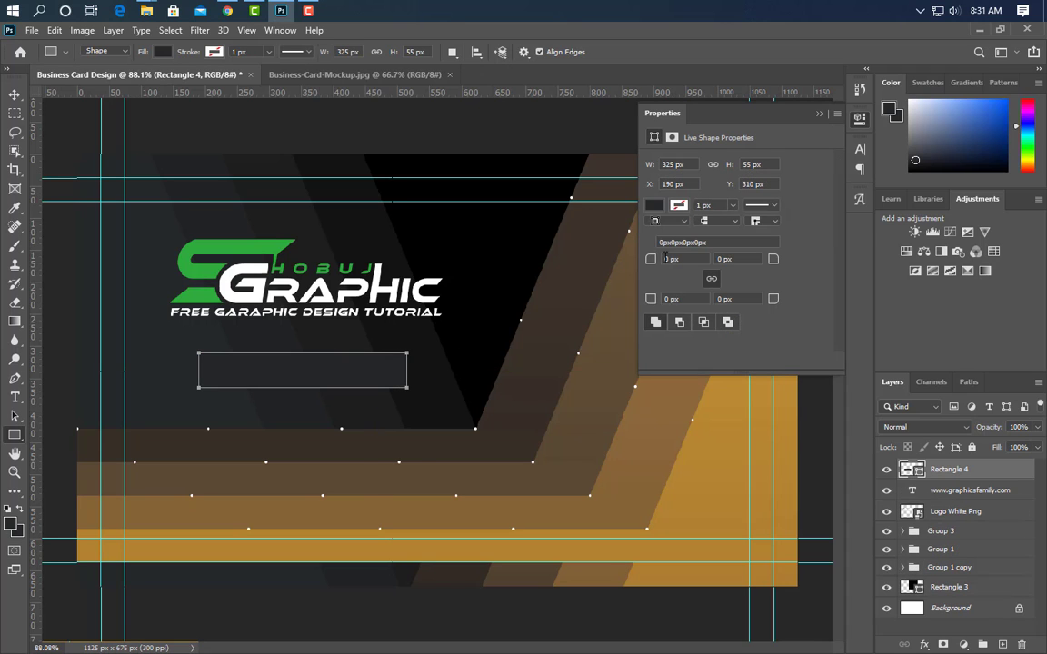
pyautogui.moveTo(648, 258); pyautogui.dragTo(649, 259)
pyautogui.click(818, 114)
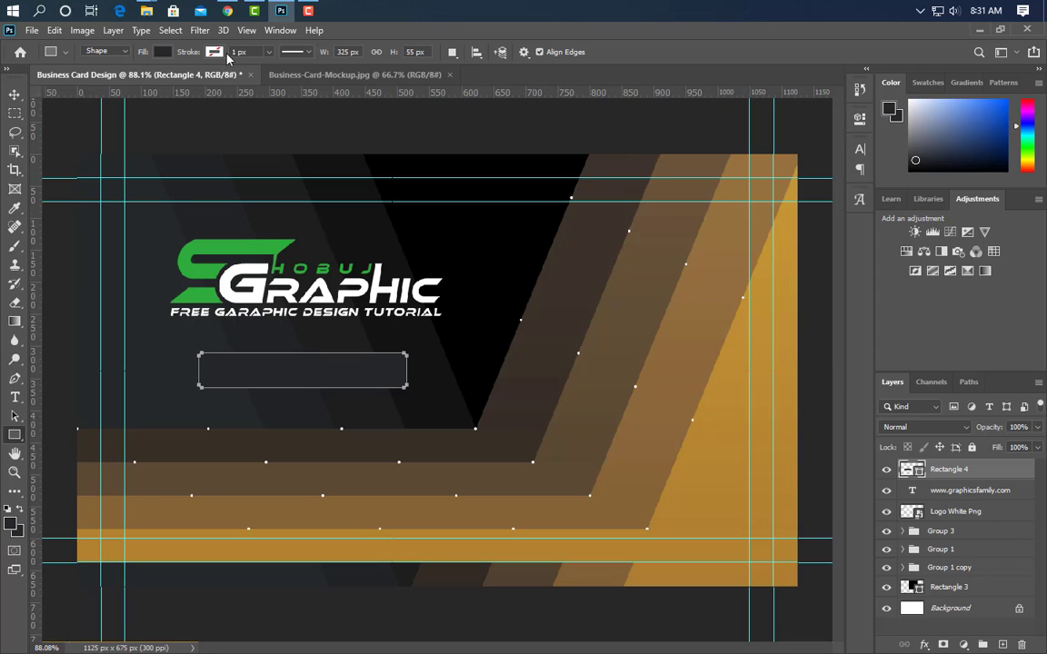
pyautogui.click(162, 52)
pyautogui.click(78, 80)
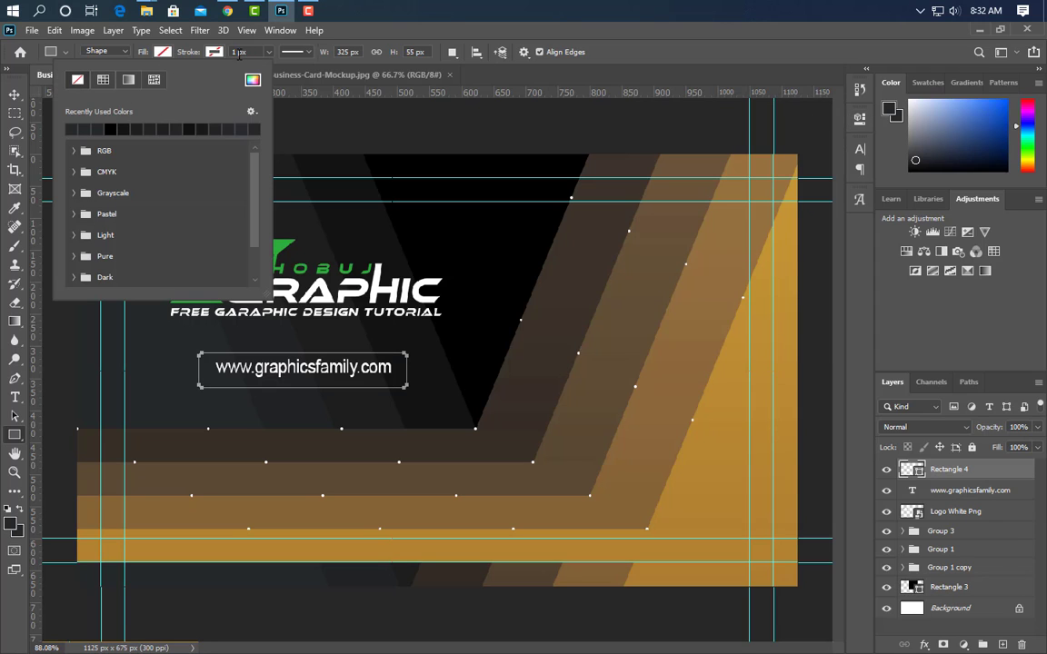
pyautogui.click(236, 52)
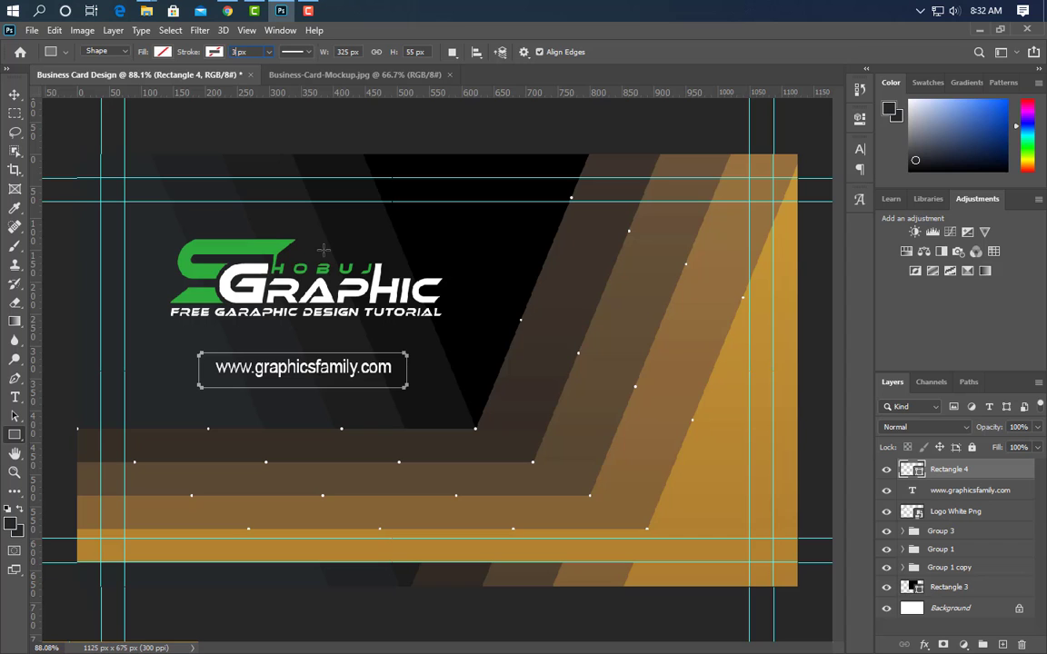
pyautogui.write('3')
pyautogui.press('Return')
# Convert the outline rectangle to a smart object with a white Color Overlay
pyautogui.rightClick(908, 469)
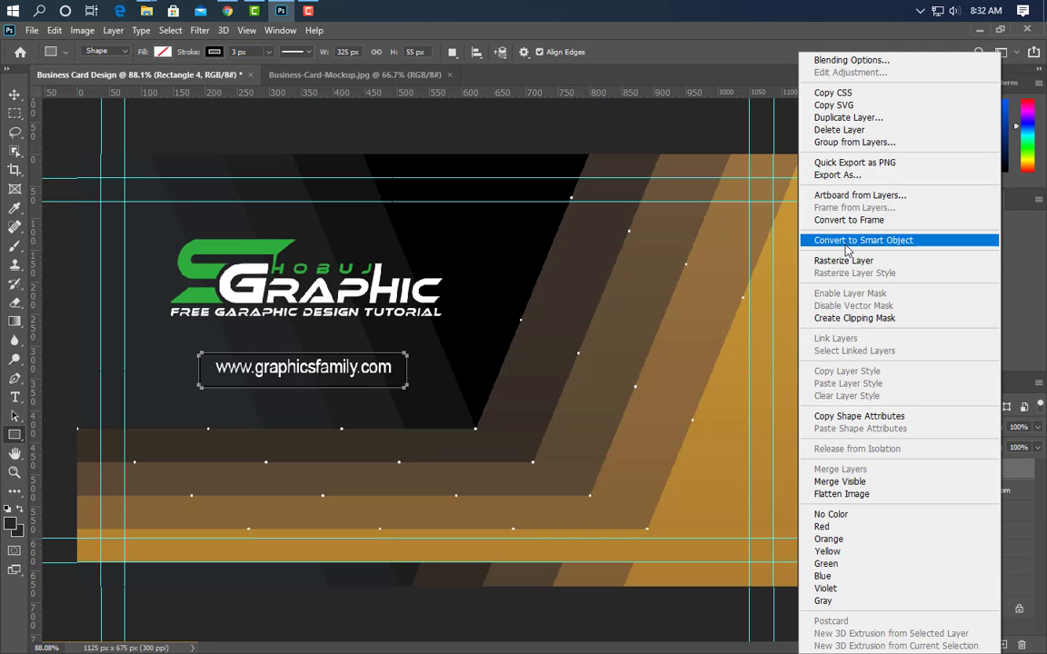
pyautogui.click(755, 234)
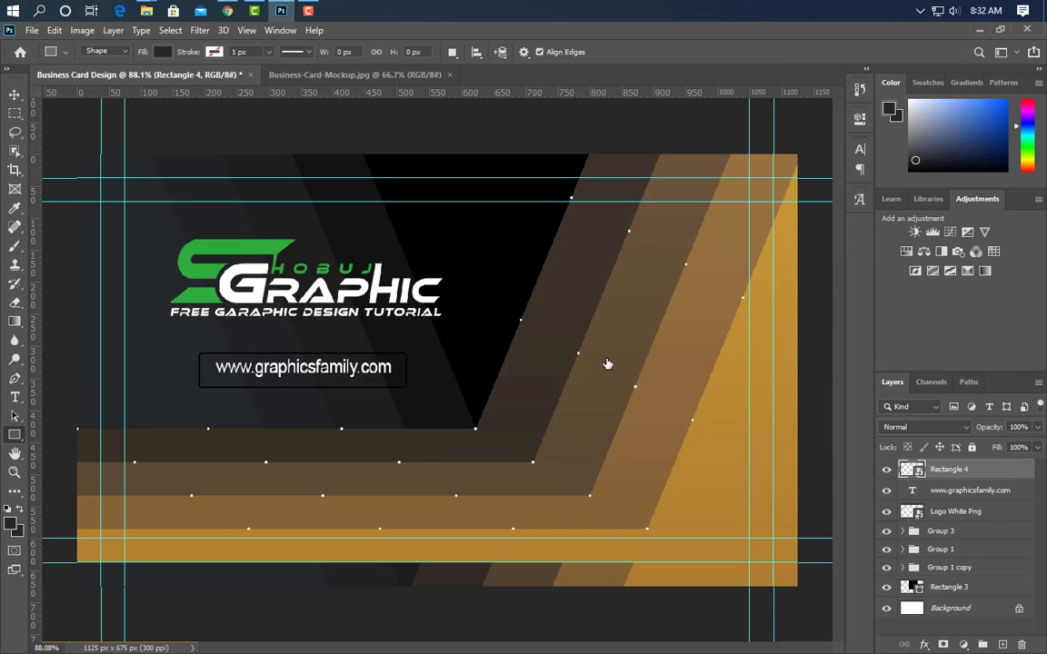
pyautogui.click(157, 281)
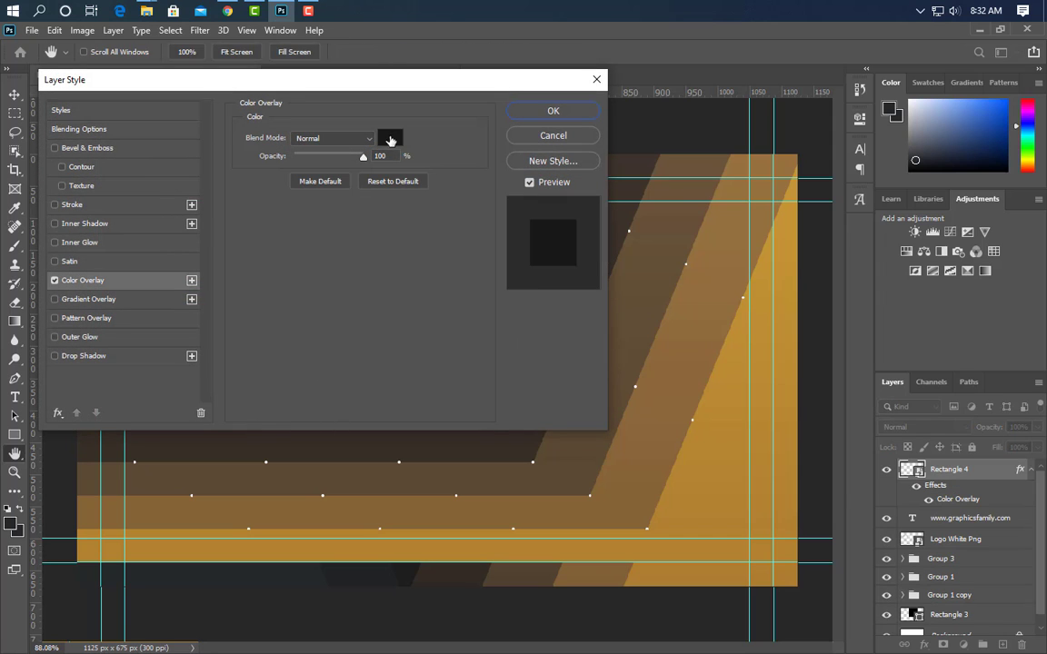
pyautogui.click(391, 140)
pyautogui.moveTo(697, 255); pyautogui.dragTo(662, 239)
pyautogui.click(1012, 235)
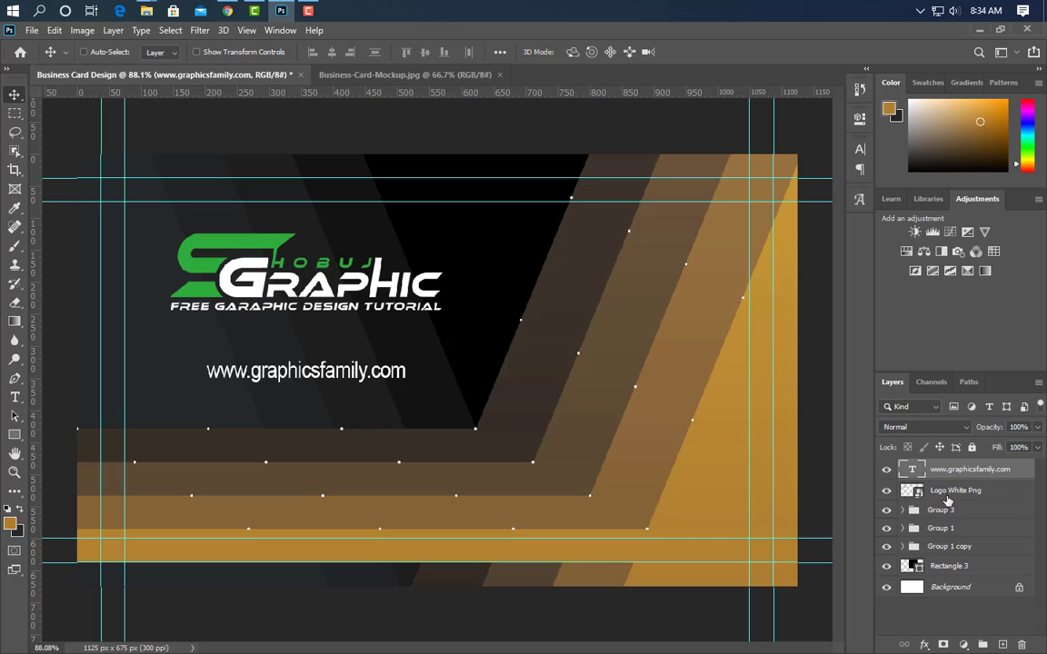
# Move the logo and website text together right and down toward the card's centre
pyautogui.keyDown('ctrl'); pyautogui.click(947, 491); pyautogui.keyUp('ctrl')
pyautogui.hotkey('ctrl', 't')
pyautogui.moveTo(366, 359); pyautogui.dragTo(532, 390)
pyautogui.press('Return')
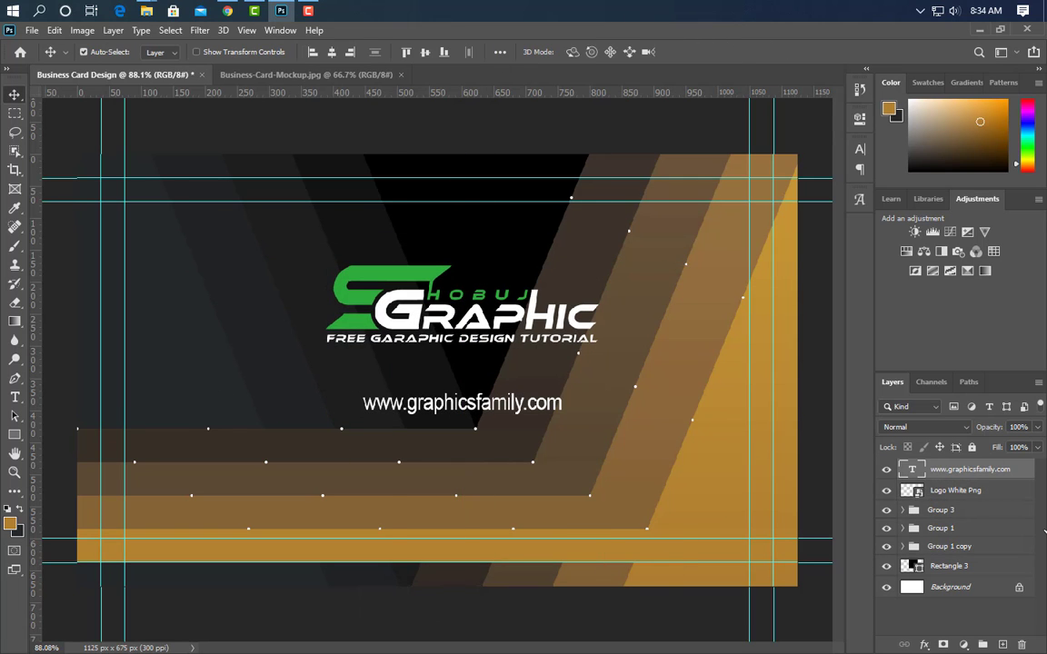
# Nudge the text down, then flip Group 5 horizontally and vertically and move it up
pyautogui.press('Down')
pyautogui.press('Down')
pyautogui.press('Down')
pyautogui.press('Down')
pyautogui.press('Down')
pyautogui.press('Down')
pyautogui.press('Down')
pyautogui.press('Down')
pyautogui.press('Down')
pyautogui.press('Down')
pyautogui.press('Down')
pyautogui.press('Down')
pyautogui.press('Down')
pyautogui.press('Down')
pyautogui.press('Down')
pyautogui.press('Down')
pyautogui.press('Down')
pyautogui.press('Down')
pyautogui.press('Down')
pyautogui.press('Down')
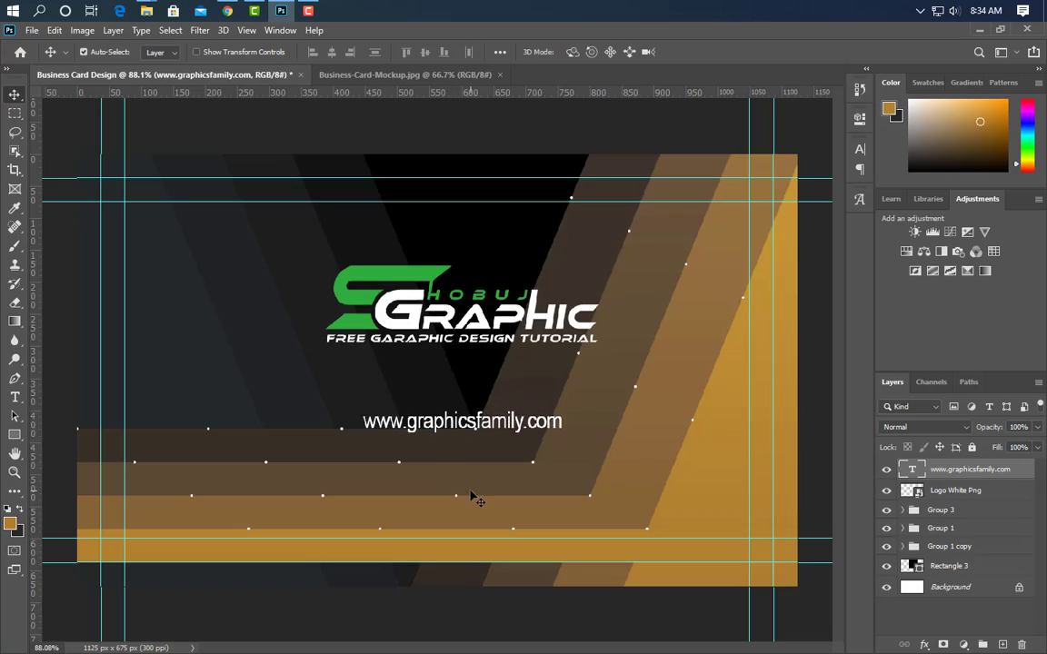
pyautogui.press('Down')
pyautogui.press('Down')
pyautogui.press('Down')
pyautogui.press('Down')
pyautogui.press('Down')
pyautogui.press('Down')
pyautogui.press('Down')
pyautogui.press('Down')
pyautogui.press('Down')
pyautogui.press('Down')
pyautogui.press('Down')
pyautogui.press('Down')
pyautogui.press('Down')
pyautogui.press('Down')
pyautogui.press('Down')
pyautogui.press('Down')
pyautogui.press('Down')
pyautogui.press('Down')
pyautogui.press('Down')
pyautogui.press('Down')
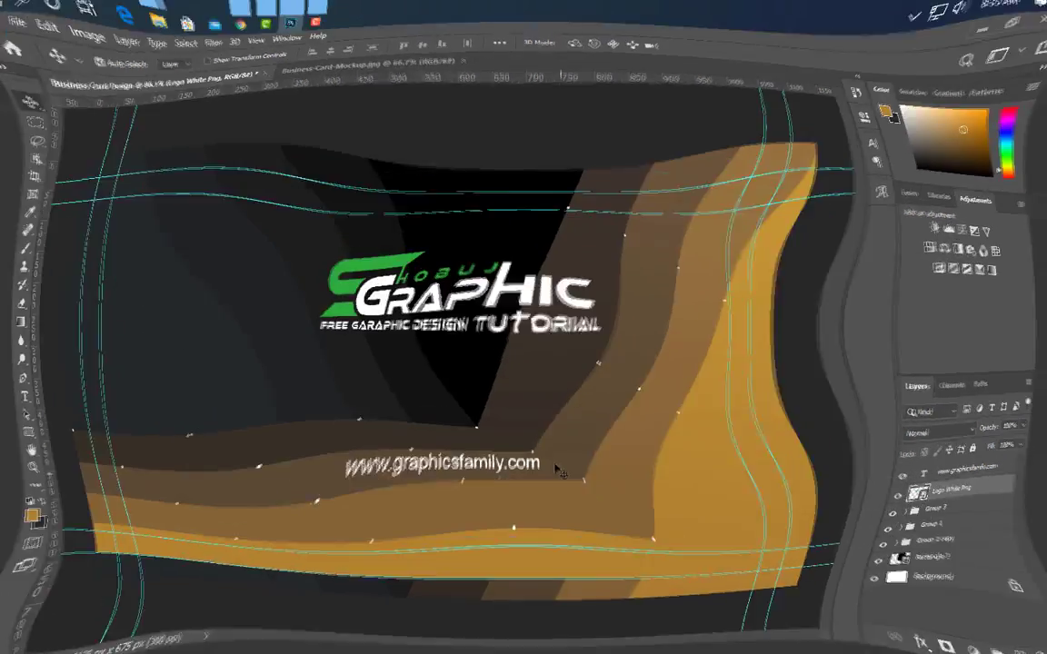
pyautogui.hotkey('ctrl', 't')
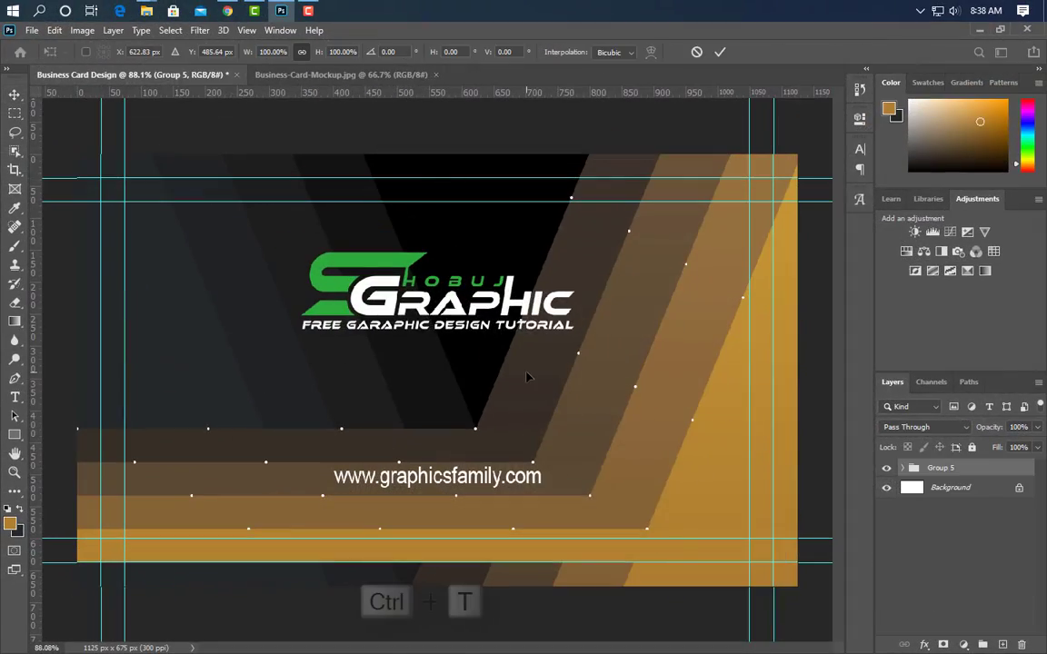
pyautogui.rightClick(526, 373)
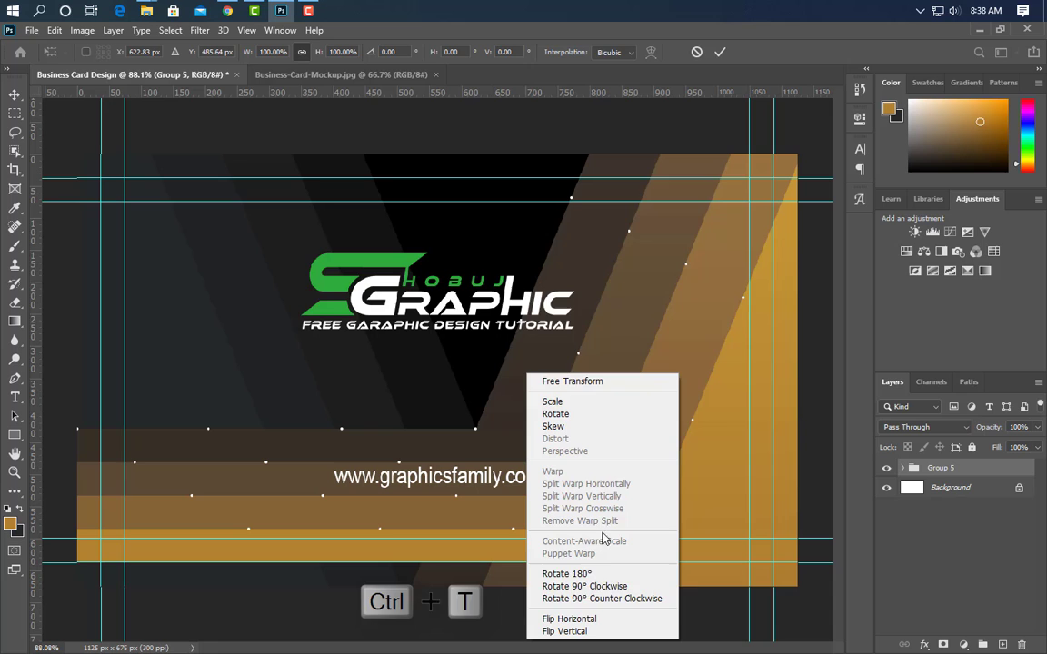
pyautogui.click(595, 618)
pyautogui.rightClick(514, 329)
pyautogui.click(545, 591)
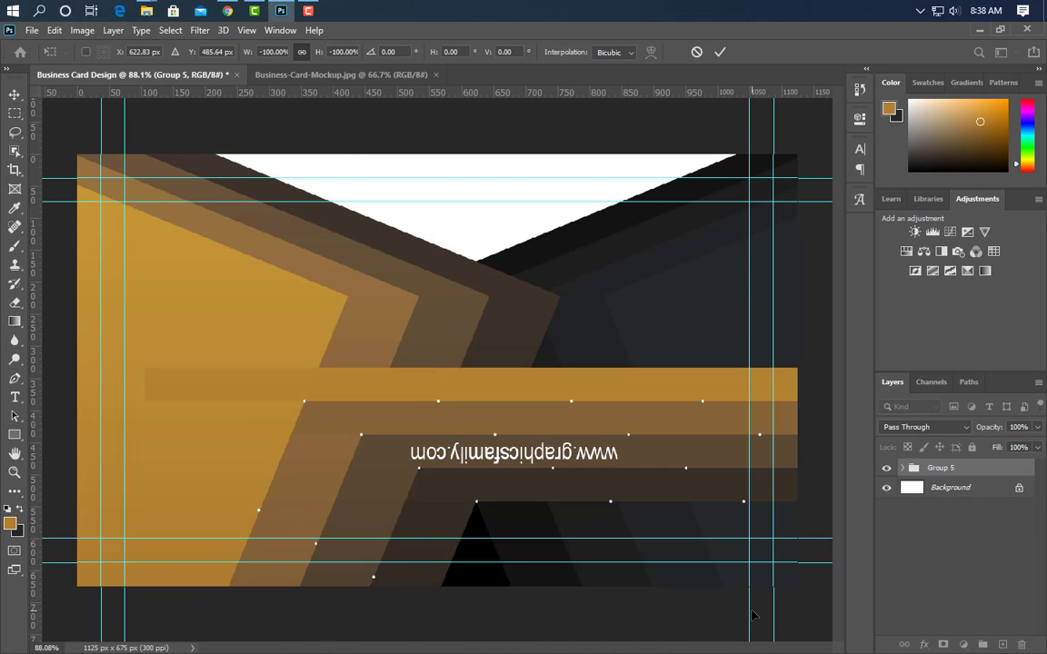
pyautogui.moveTo(434, 457)
pyautogui.mouseDown()
pyautogui.moveTo(431, 351)
pyautogui.moveTo(400, 289)
pyautogui.moveTo(349, 304)
pyautogui.mouseUp()
pyautogui.press('Return')
# Delete the upside-down Logo White Png and URL text layers from Group 5
pyautogui.click(552, 494)
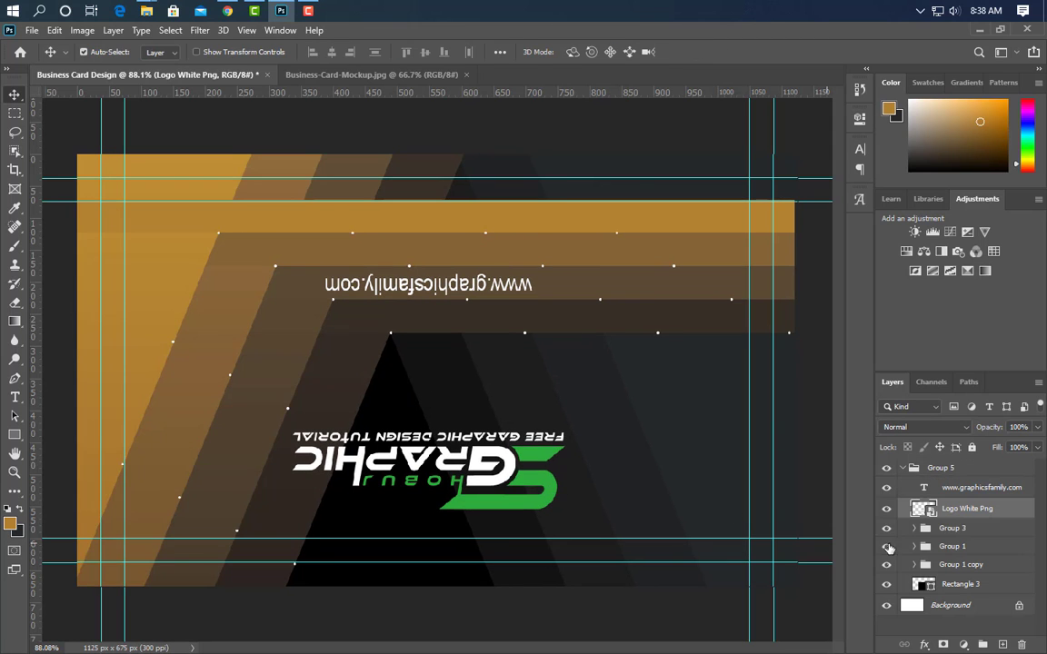
pyautogui.keyDown('shift'); pyautogui.click(967, 493); pyautogui.keyUp('shift')
pyautogui.moveTo(1020, 512); pyautogui.dragTo(1022, 645)
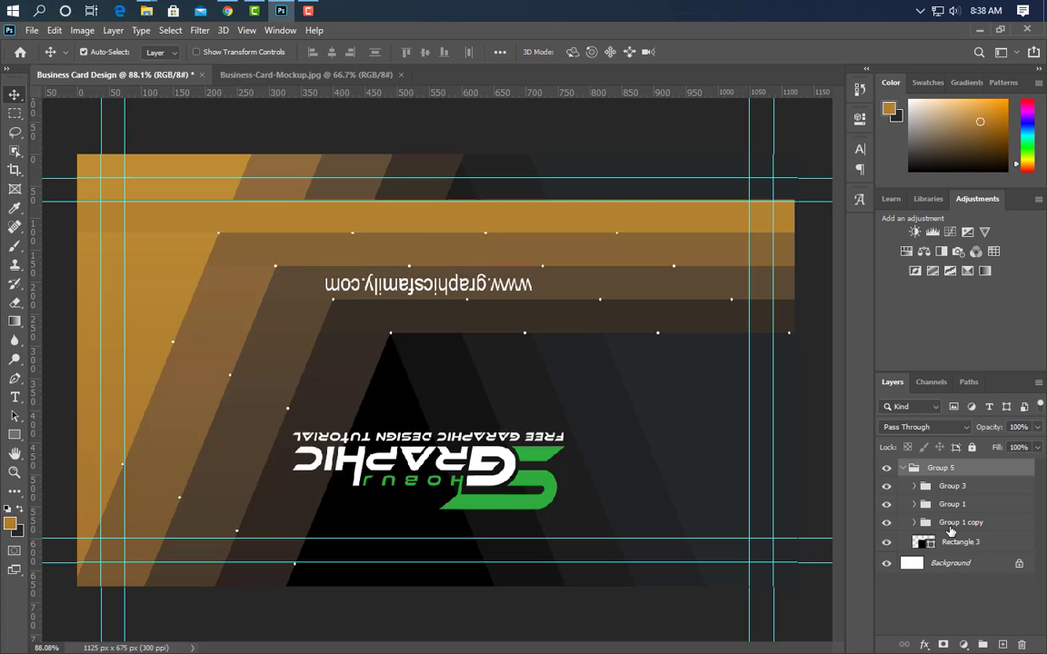
pyautogui.click(902, 467)
# Bring in a fresh Logo White Png, scale it down and place it at the card's upper left
pyautogui.click(281, 10)
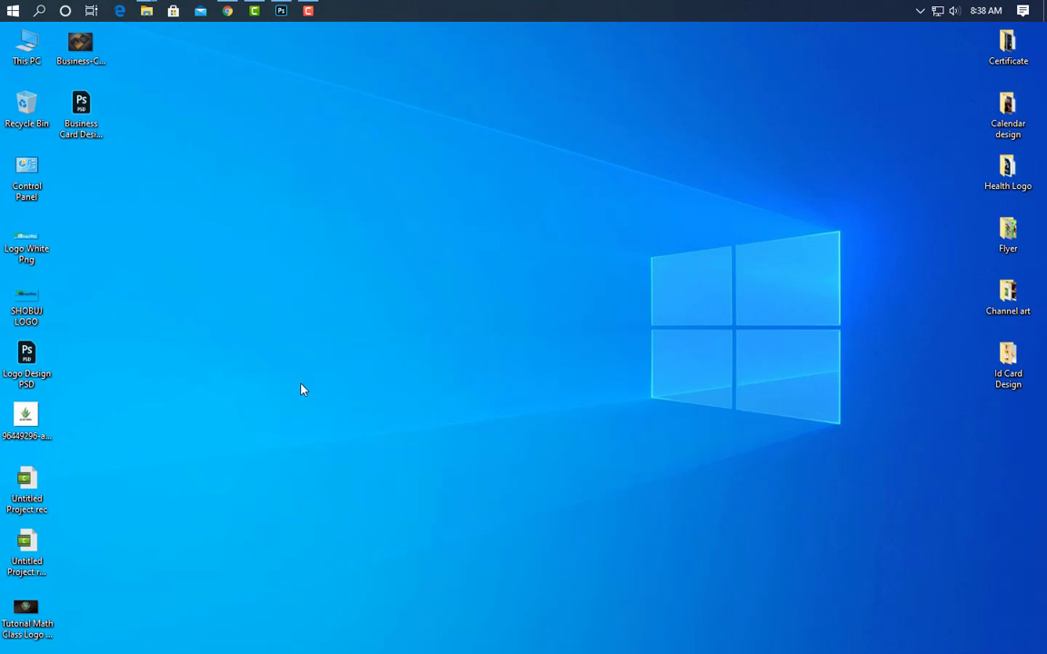
pyautogui.moveTo(27, 243); pyautogui.dragTo(383, 299)
pyautogui.moveTo(771, 370); pyautogui.dragTo(302, 376)
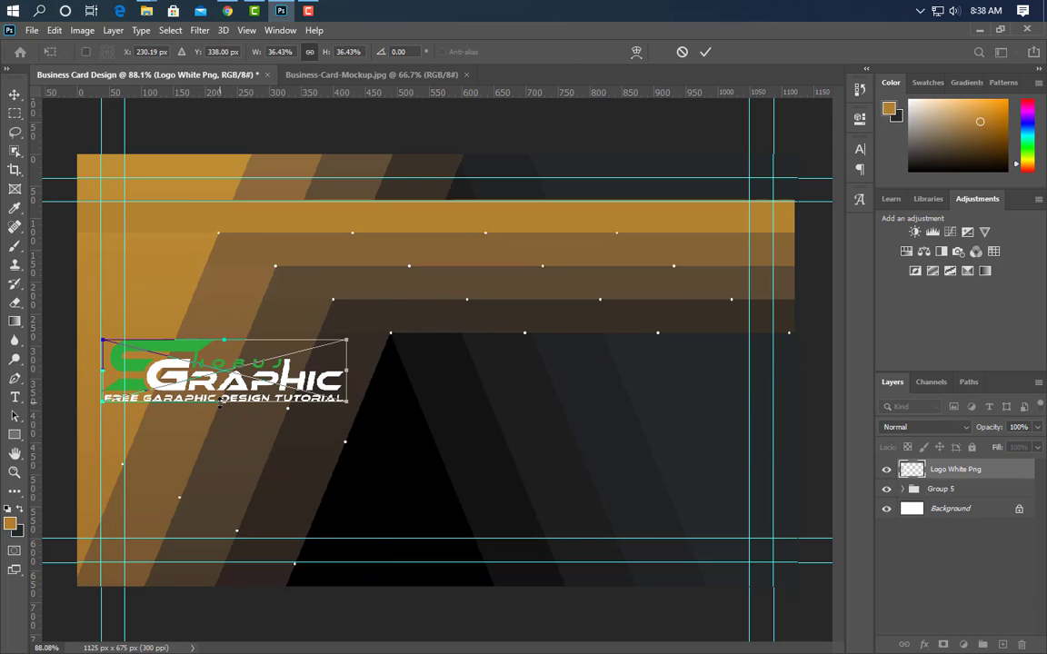
pyautogui.moveTo(220, 401); pyautogui.dragTo(222, 406)
pyautogui.moveTo(250, 301); pyautogui.dragTo(261, 253)
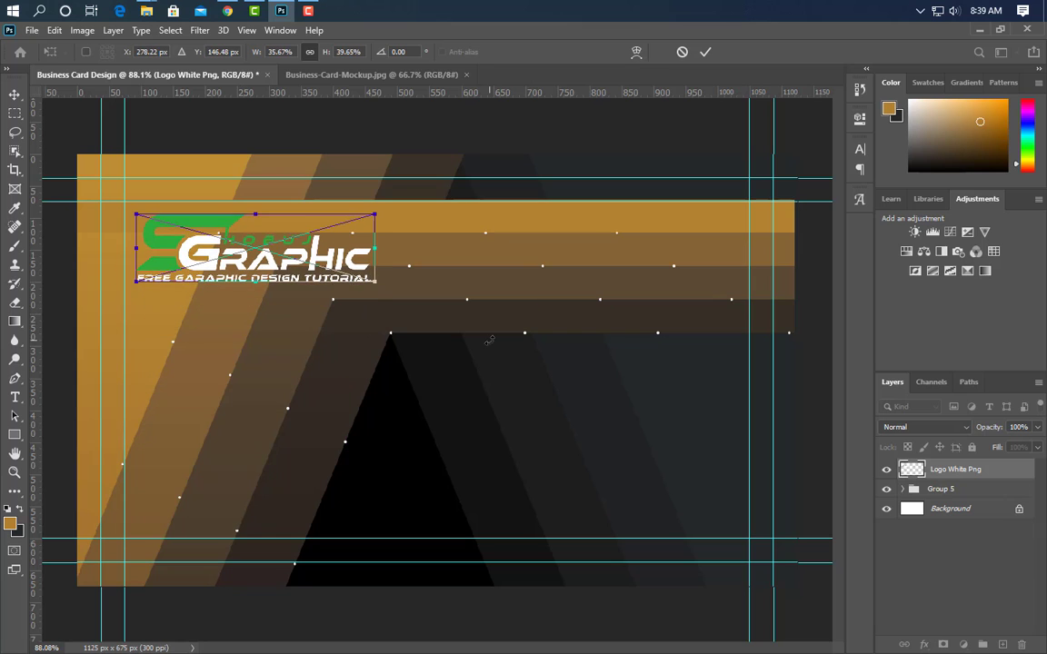
pyautogui.click(706, 52)
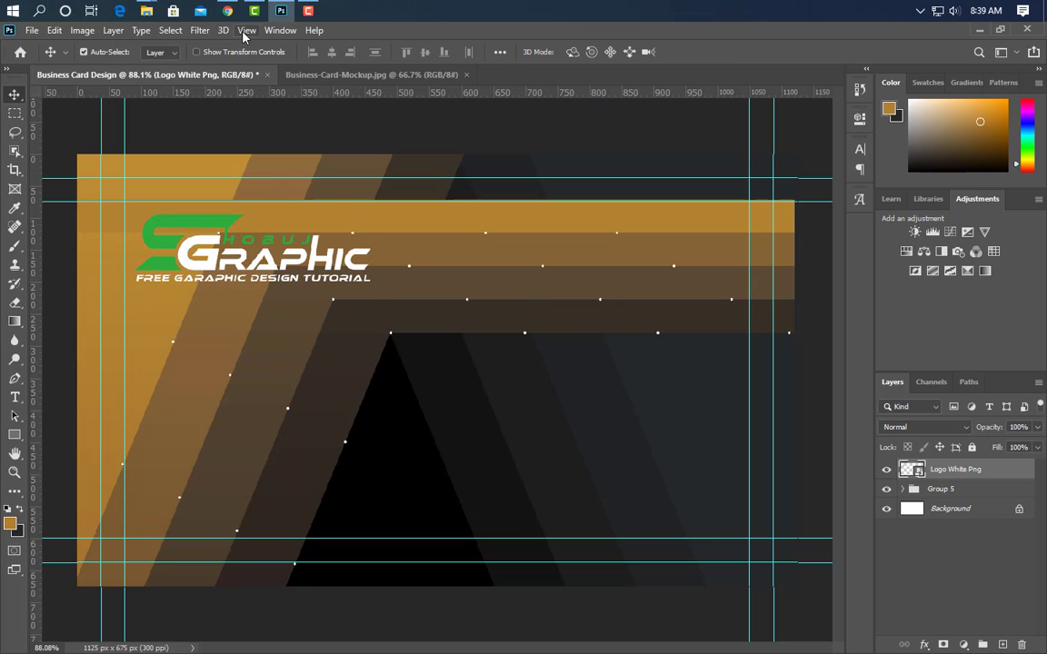
# Place the QR code file on the card, shrink it and move it to the lower left
pyautogui.click(280, 12)
pyautogui.moveTo(997, 127); pyautogui.dragTo(345, 490)
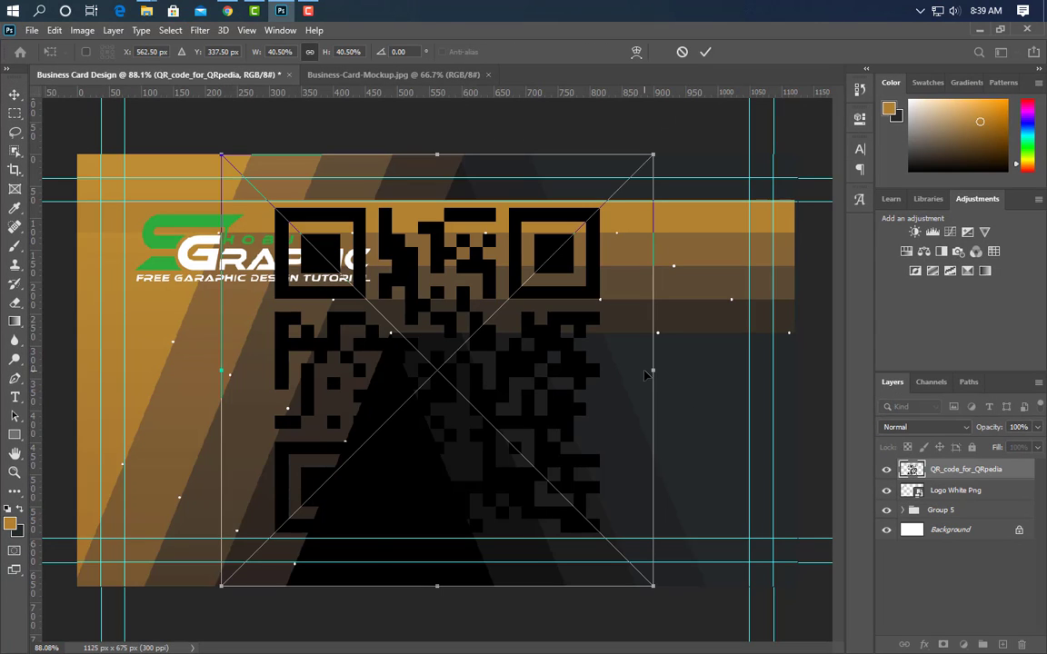
pyautogui.moveTo(628, 375); pyautogui.dragTo(311, 420)
pyautogui.moveTo(293, 346); pyautogui.dragTo(282, 414)
pyautogui.click(705, 52)
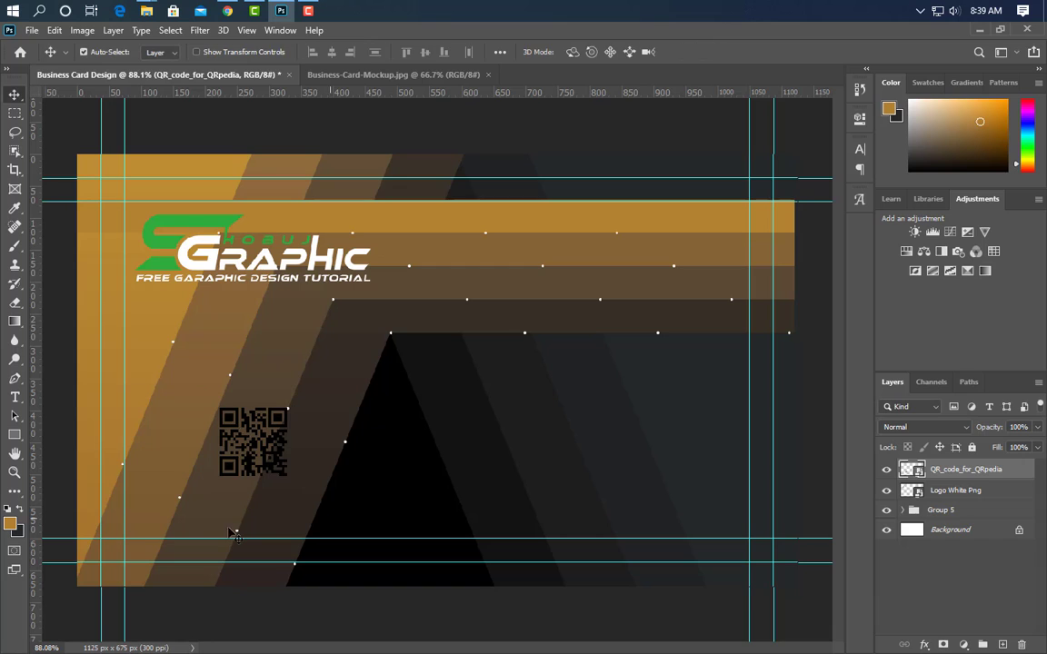
# Draw a 125 px square behind the QR code, fill it ffffff, and stack the QR above it
pyautogui.click(14, 434)
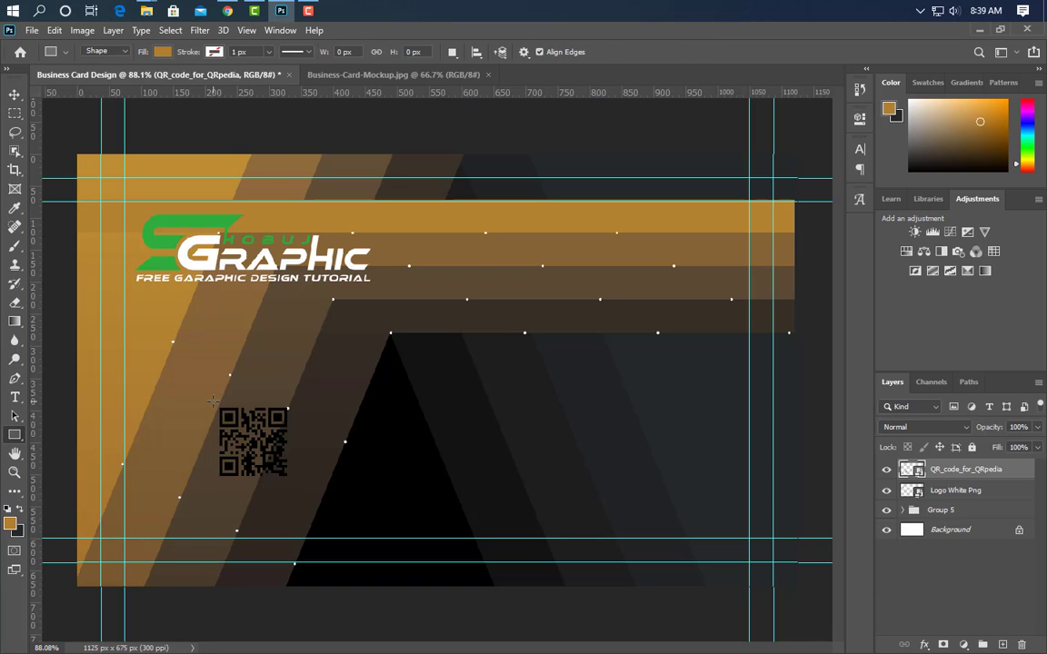
pyautogui.moveTo(211, 401); pyautogui.dragTo(291, 480)
pyautogui.click(818, 113)
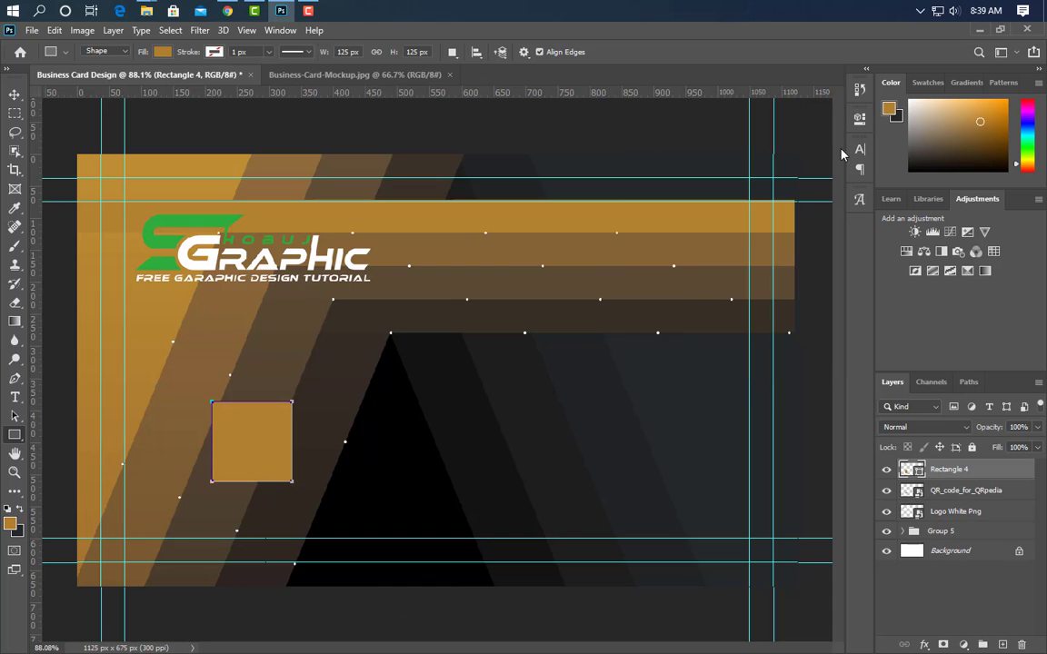
pyautogui.doubleClick(911, 469)
pyautogui.write('ffffff')
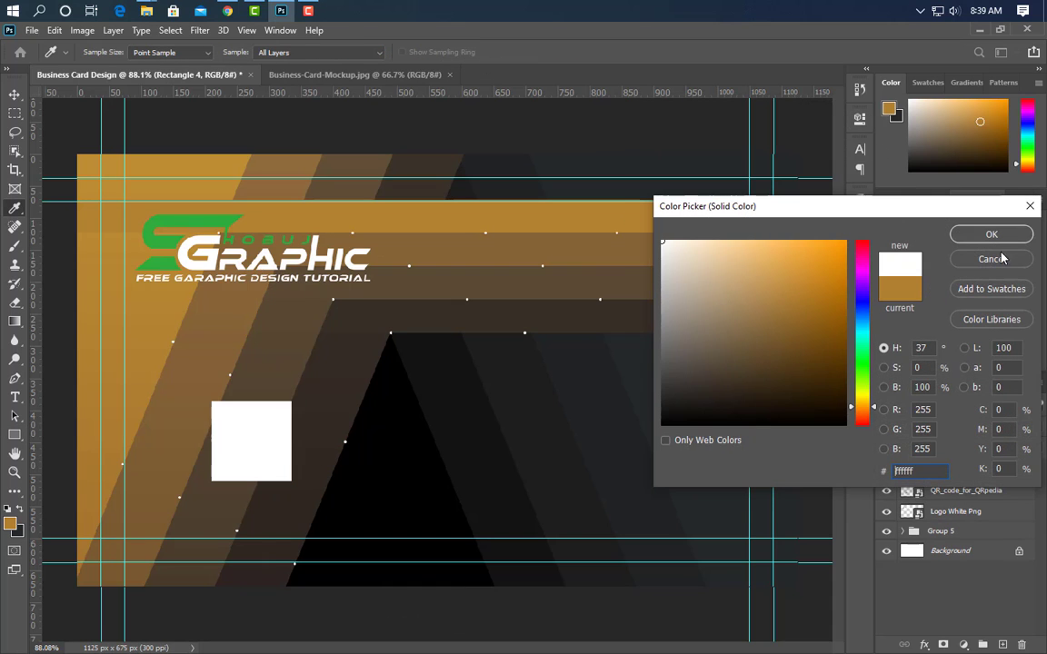
pyautogui.press('Return')
pyautogui.moveTo(988, 490); pyautogui.dragTo(988, 468)
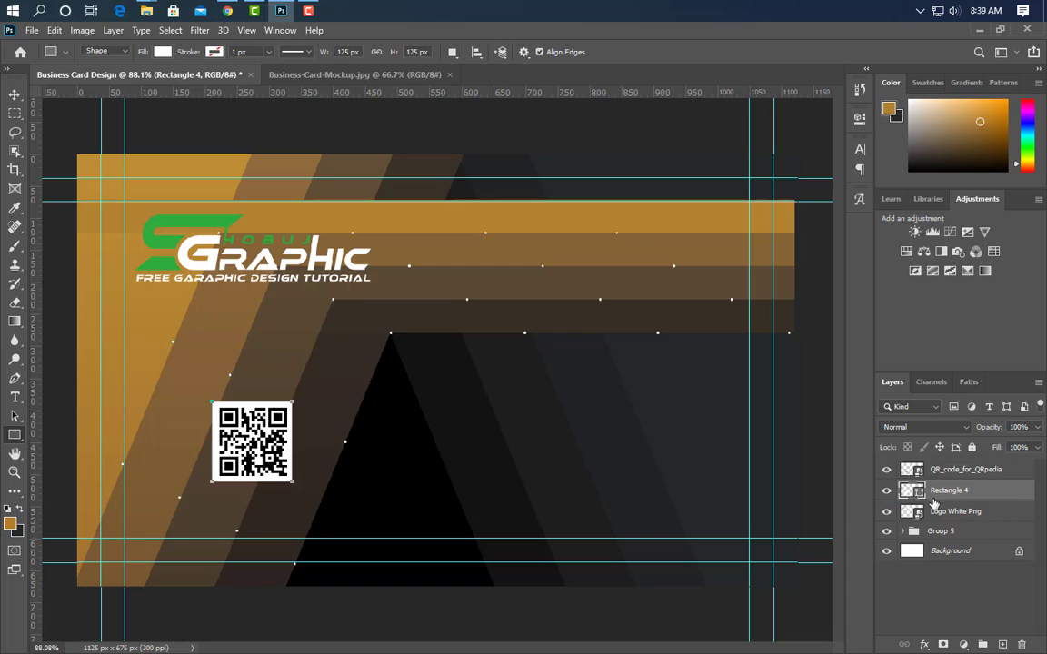
# Type the person's name at the card's upper right and make it bold All Caps
pyautogui.press('v')
pyautogui.click(506, 261)
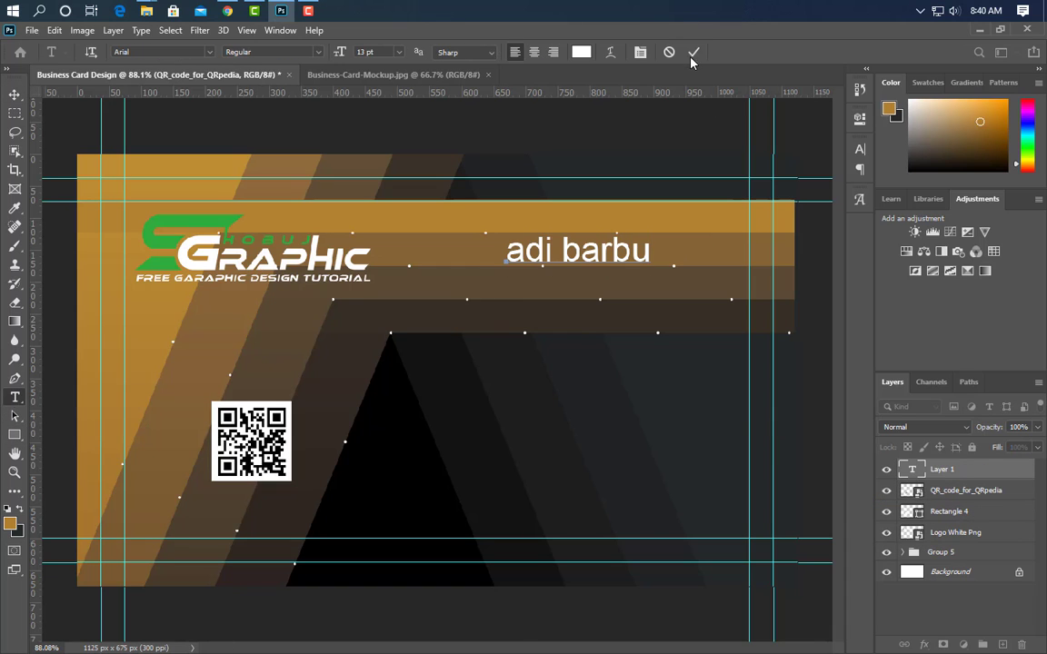
pyautogui.click(692, 55)
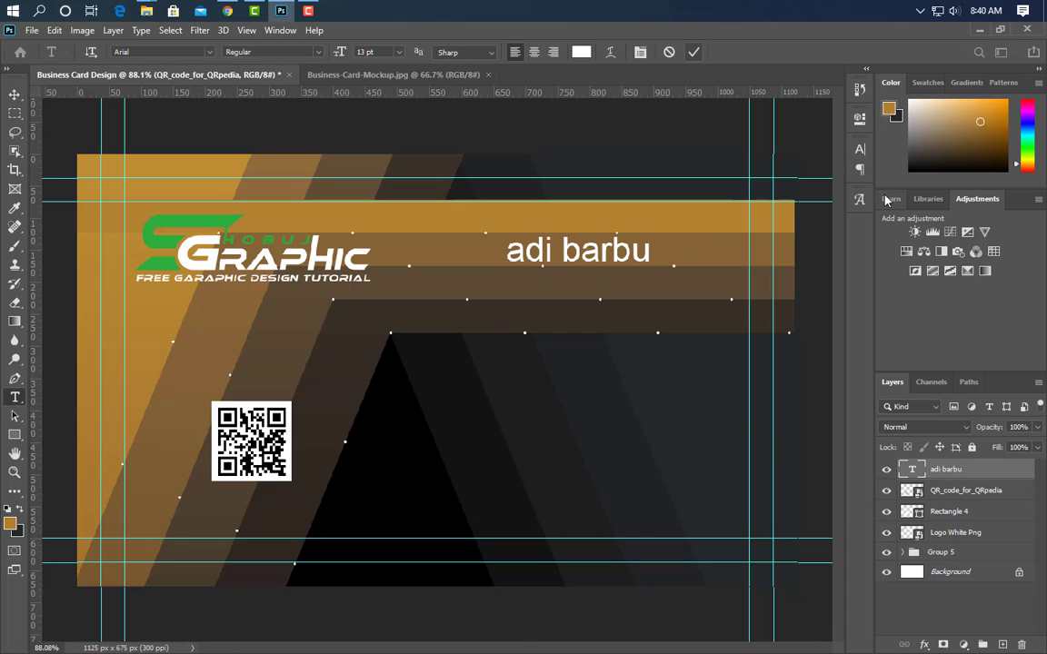
pyautogui.click(859, 149)
pyautogui.click(738, 251)
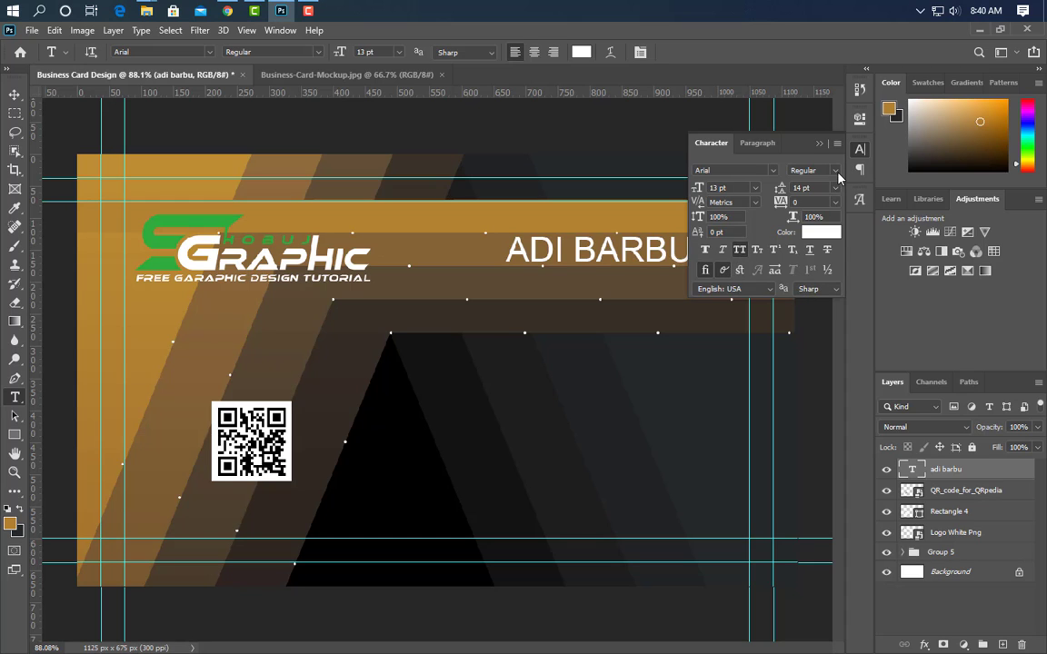
pyautogui.click(834, 171)
pyautogui.click(813, 223)
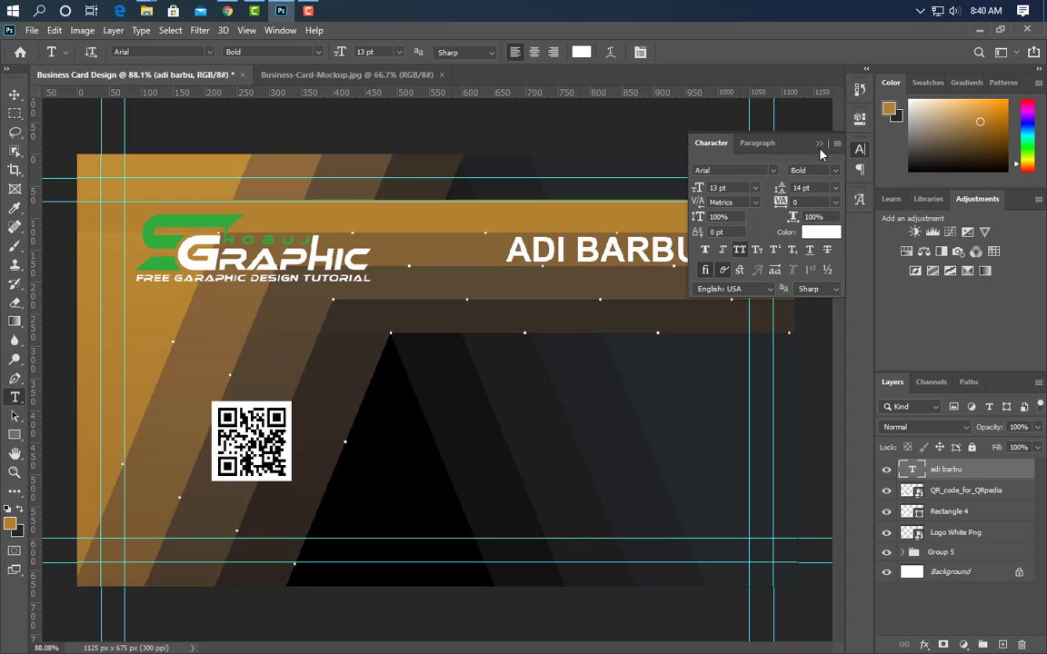
pyautogui.click(818, 143)
# Add 'GRAPHIC DESIGNER' beneath the name, scaled smaller and set to Regular weight
pyautogui.press('v')
pyautogui.click(14, 398)
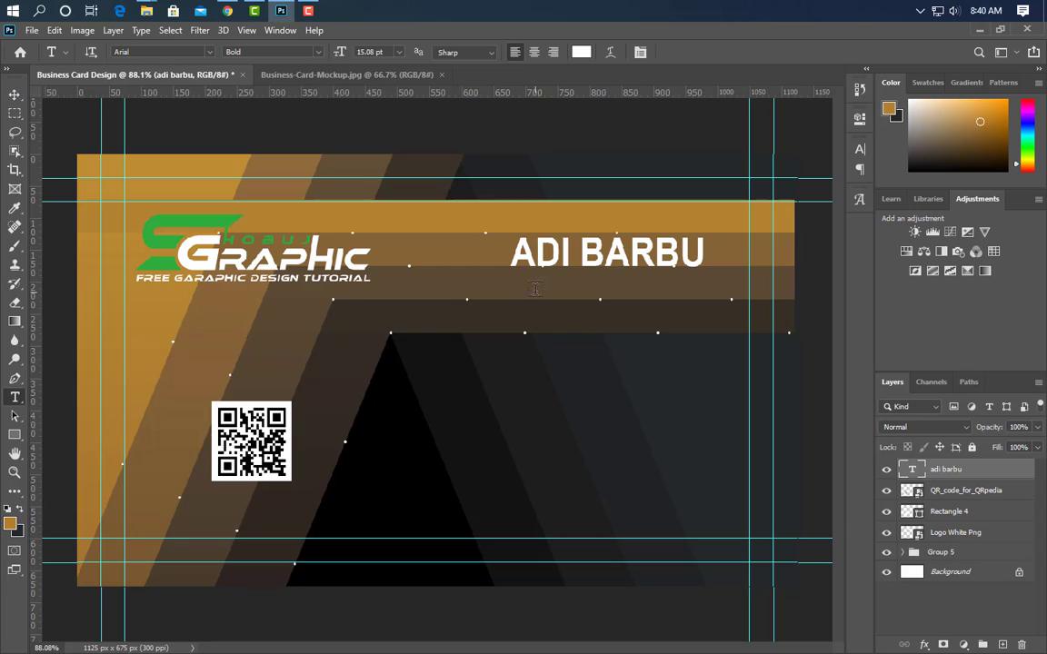
pyautogui.click(536, 288)
pyautogui.write('GRAPHIC DESIG')
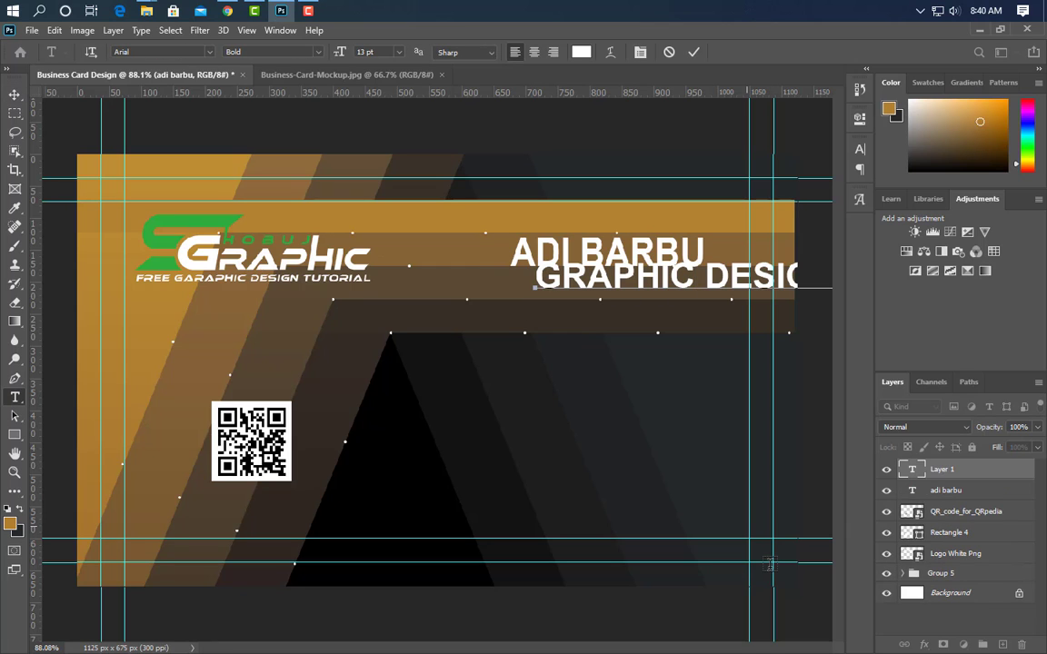
pyautogui.write('NER')
pyautogui.click(693, 52)
pyautogui.hotkey('ctrl', 't')
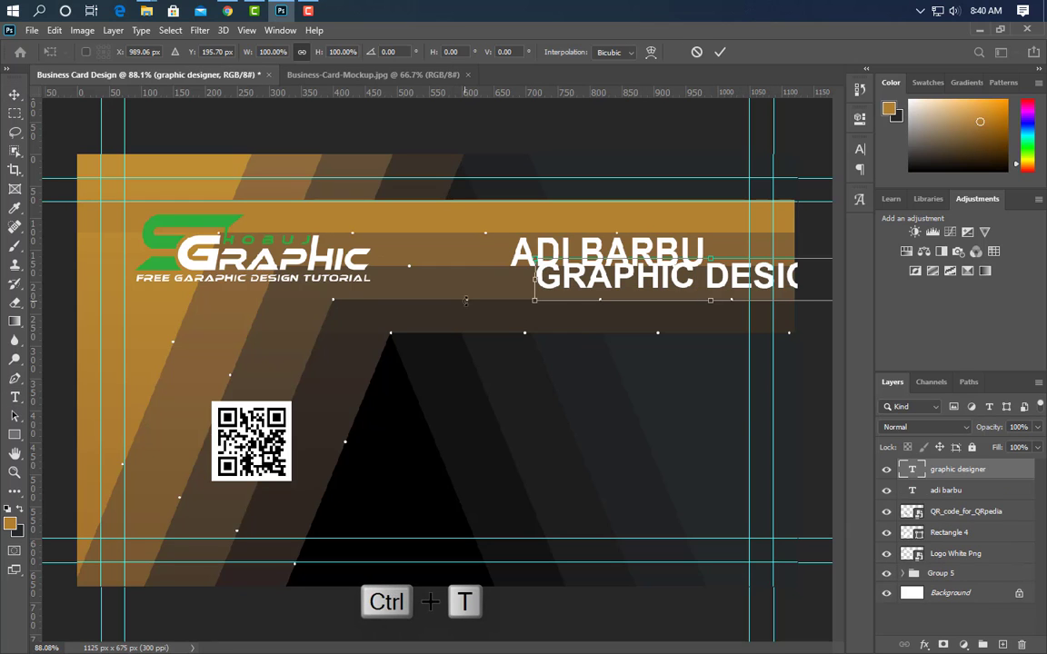
pyautogui.moveTo(534, 281)
pyautogui.mouseDown()
pyautogui.moveTo(736, 282)
pyautogui.moveTo(552, 291)
pyautogui.mouseUp()
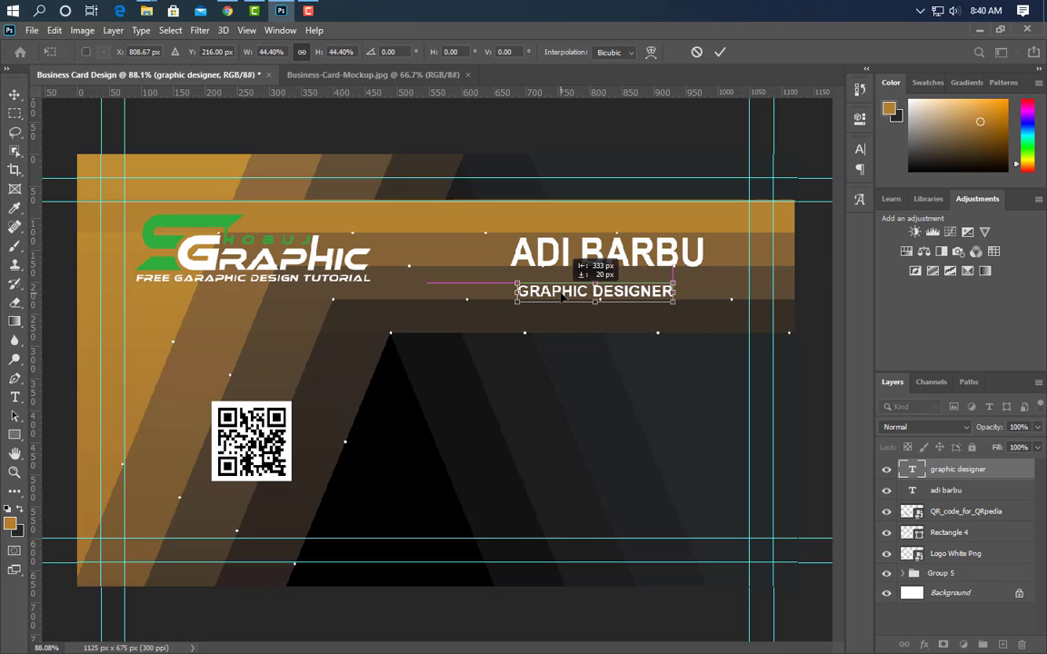
pyautogui.click(858, 150)
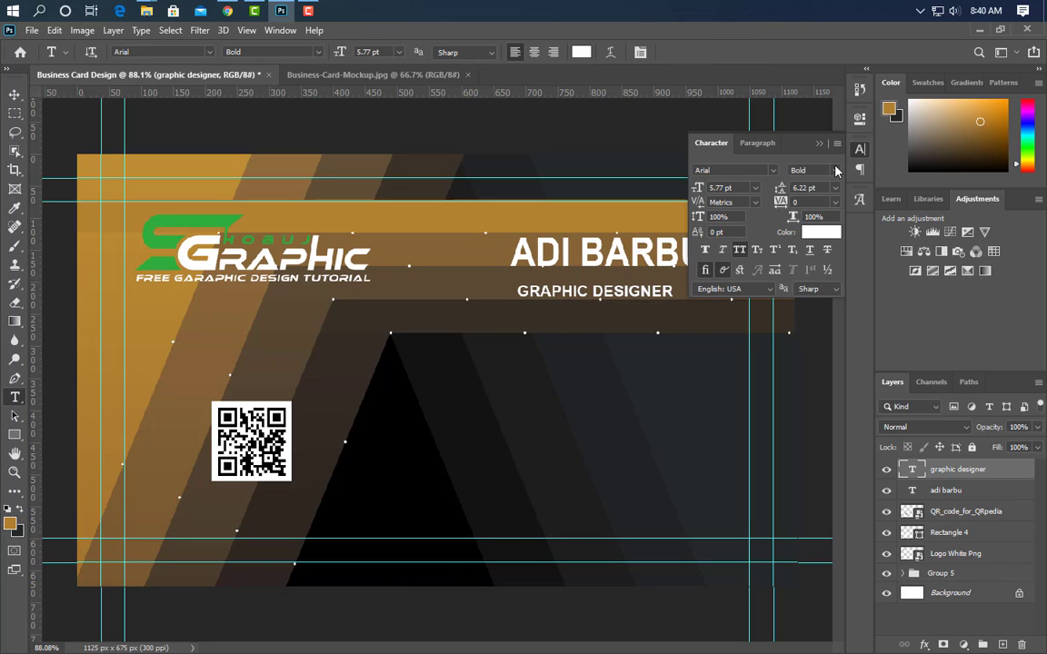
pyautogui.click(835, 171)
pyautogui.click(820, 200)
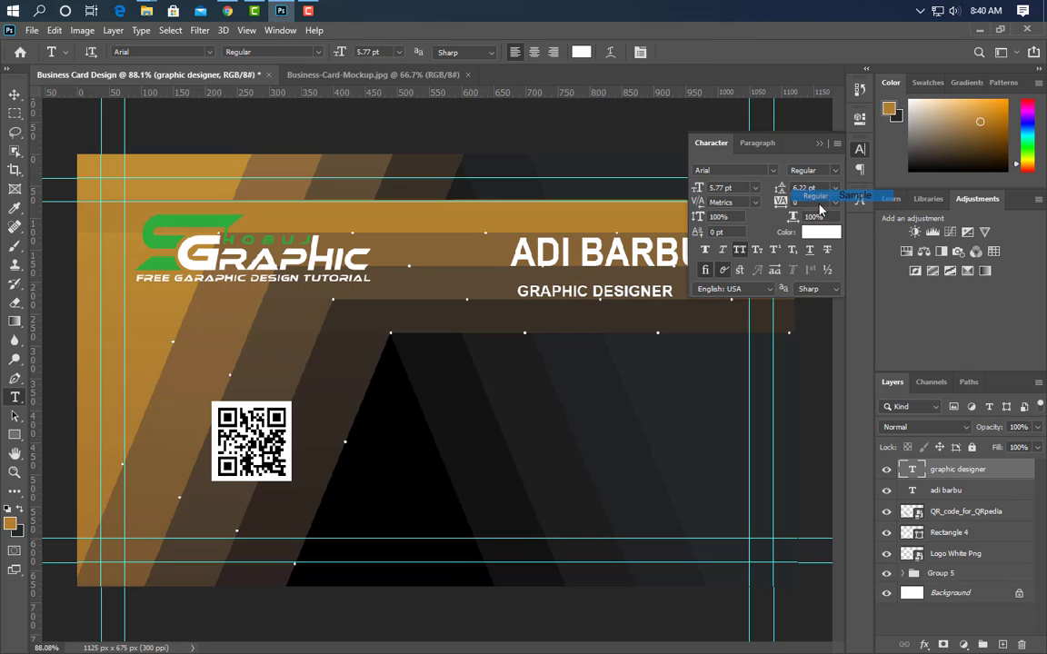
pyautogui.click(819, 146)
# Draw a bar across the GRAPHIC DESIGNER line, fill it ffffff, and stack the title above it
pyautogui.scroll(4, 697, 237)
pyautogui.click(14, 434)
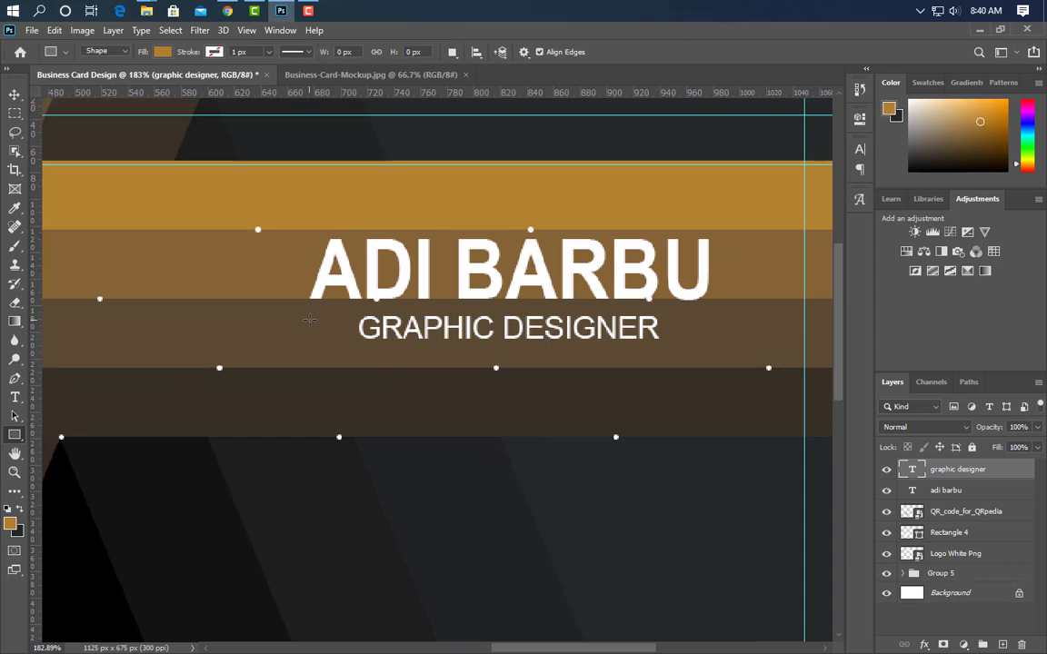
pyautogui.moveTo(308, 318); pyautogui.dragTo(708, 372)
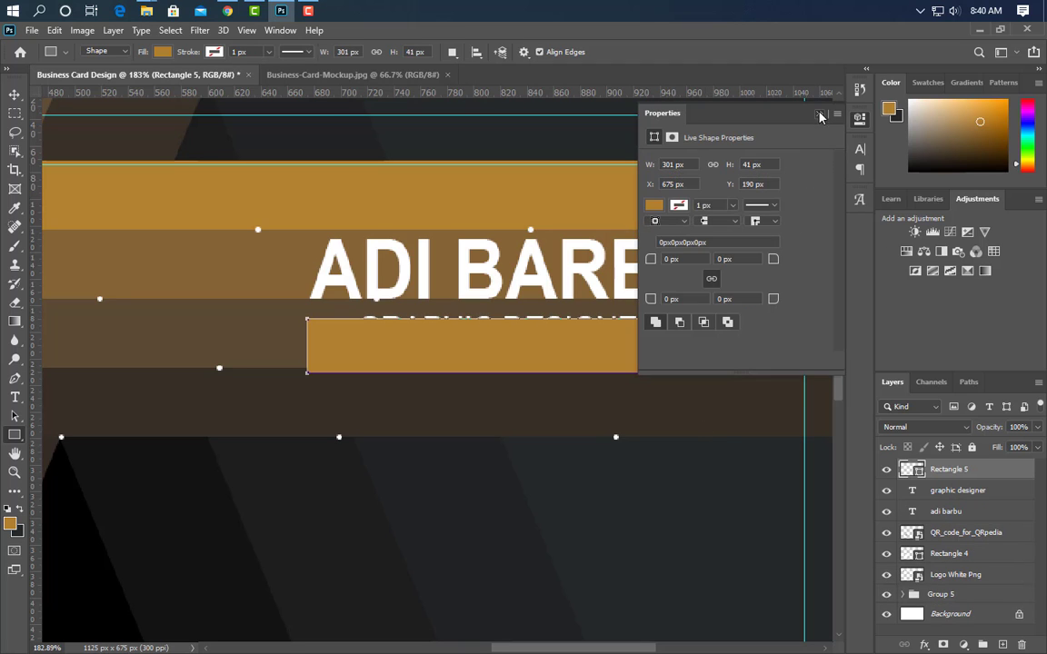
pyautogui.doubleClick(911, 469)
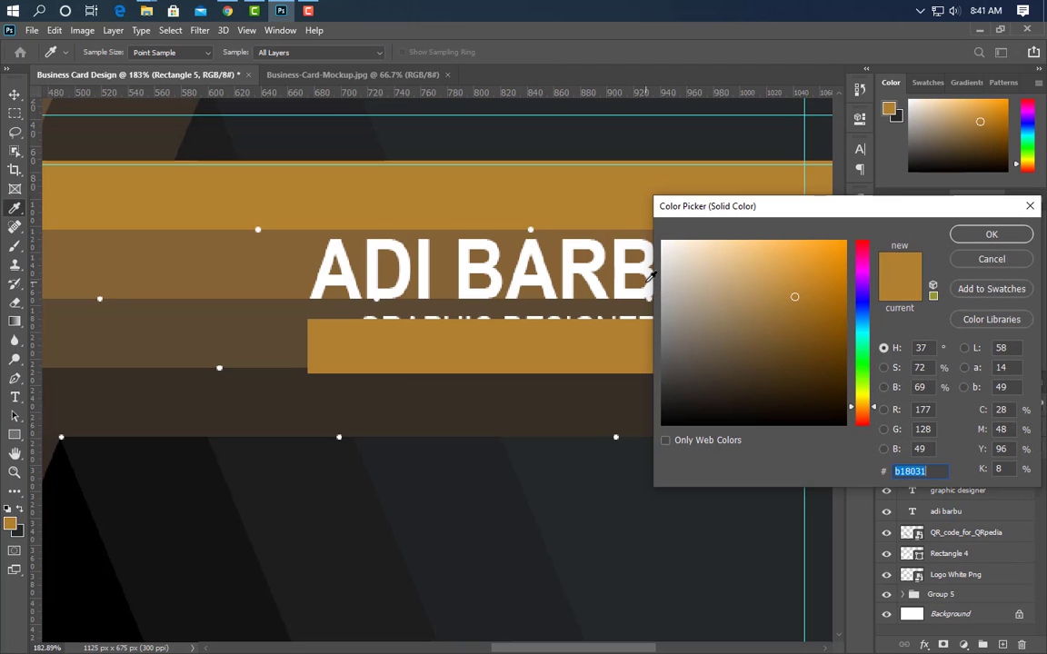
pyautogui.write('ffffff')
pyautogui.click(981, 236)
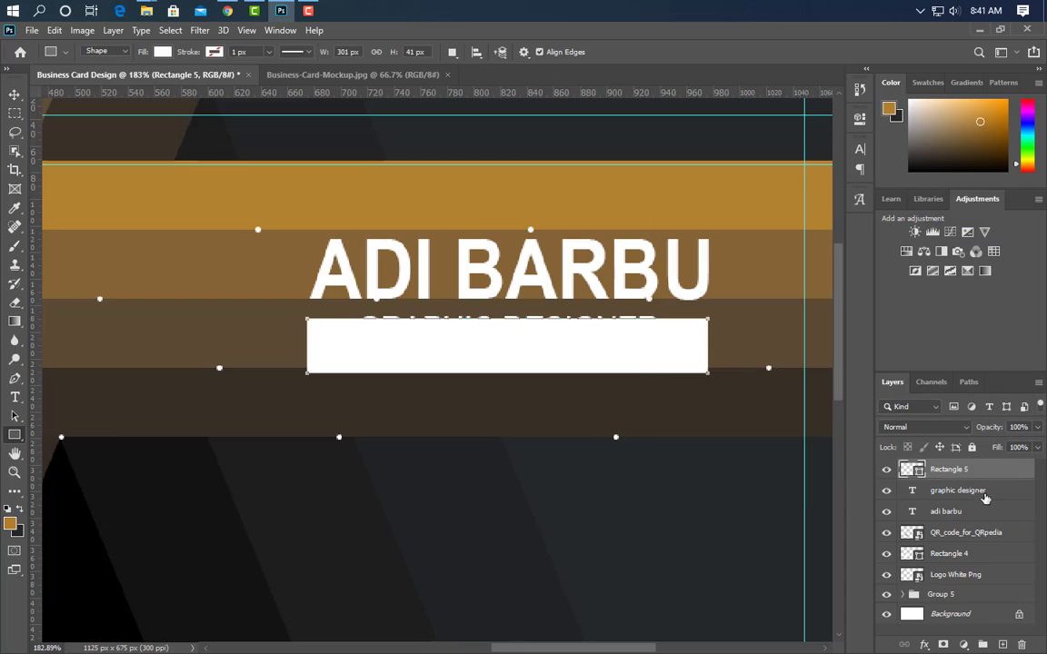
pyautogui.moveTo(981, 491); pyautogui.dragTo(1002, 465)
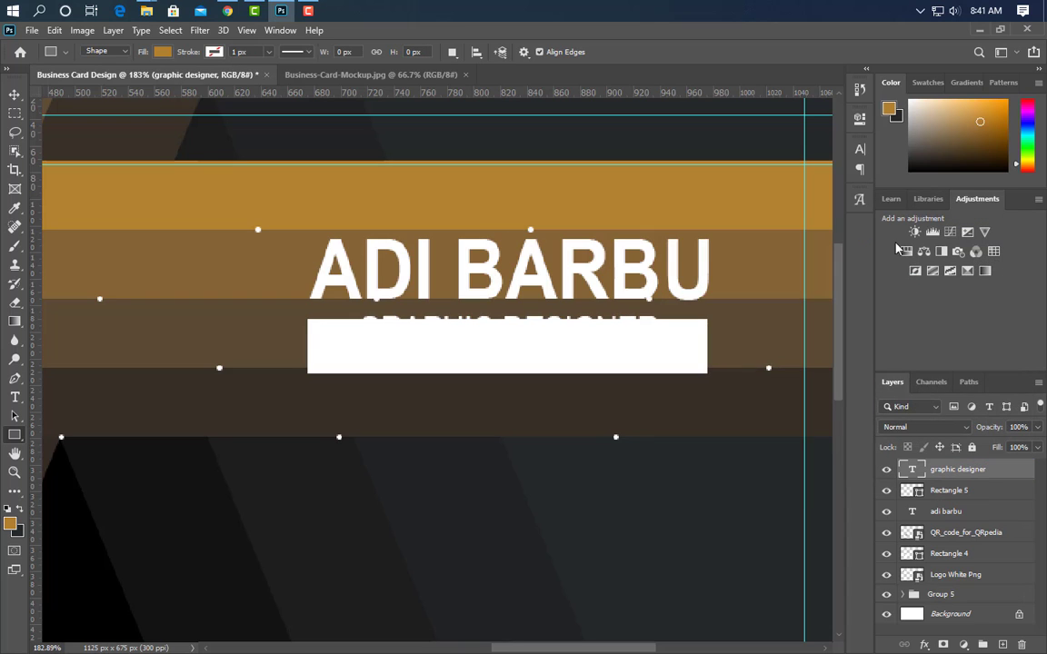
# Make the job title text black and nudge it down to centre it in the bar
pyautogui.click(860, 151)
pyautogui.click(823, 234)
pyautogui.click(94, 560)
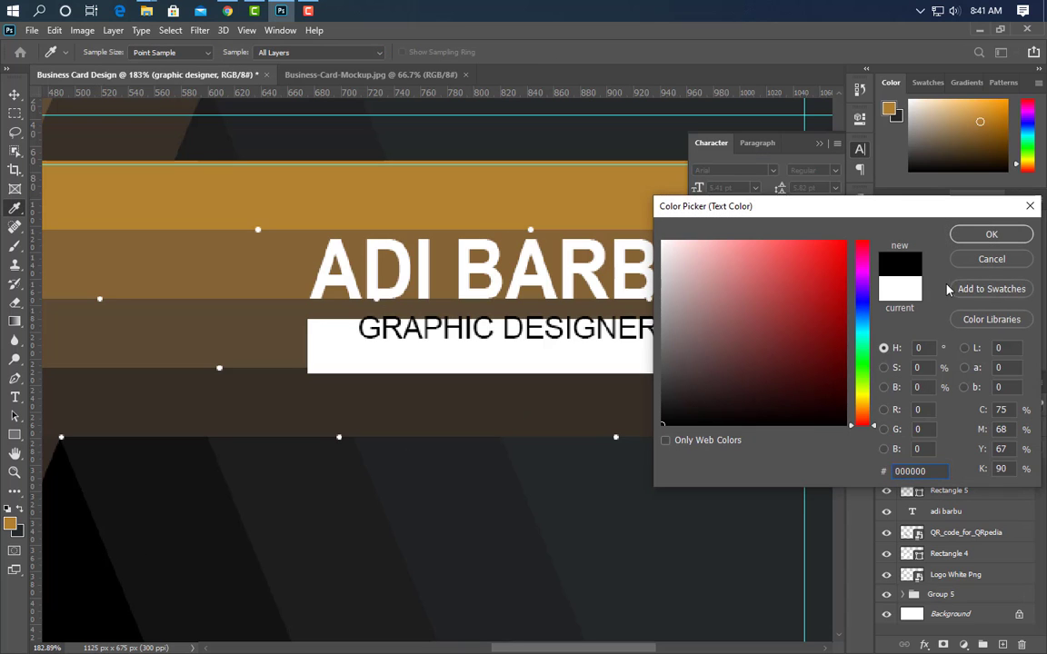
pyautogui.click(991, 234)
pyautogui.press('u')
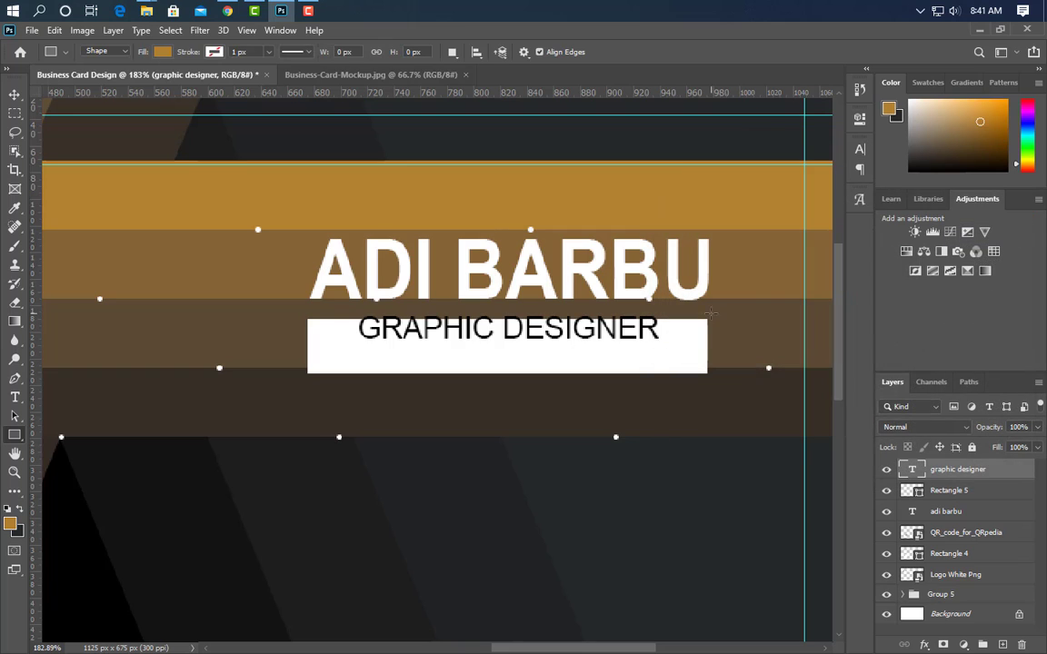
pyautogui.click(16, 95)
pyautogui.press('Down')
pyautogui.press('Down')
pyautogui.press('Down')
pyautogui.press('Down')
pyautogui.press('Down')
pyautogui.press('Down')
pyautogui.press('Down')
pyautogui.press('Down')
pyautogui.press('Down')
pyautogui.press('Down')
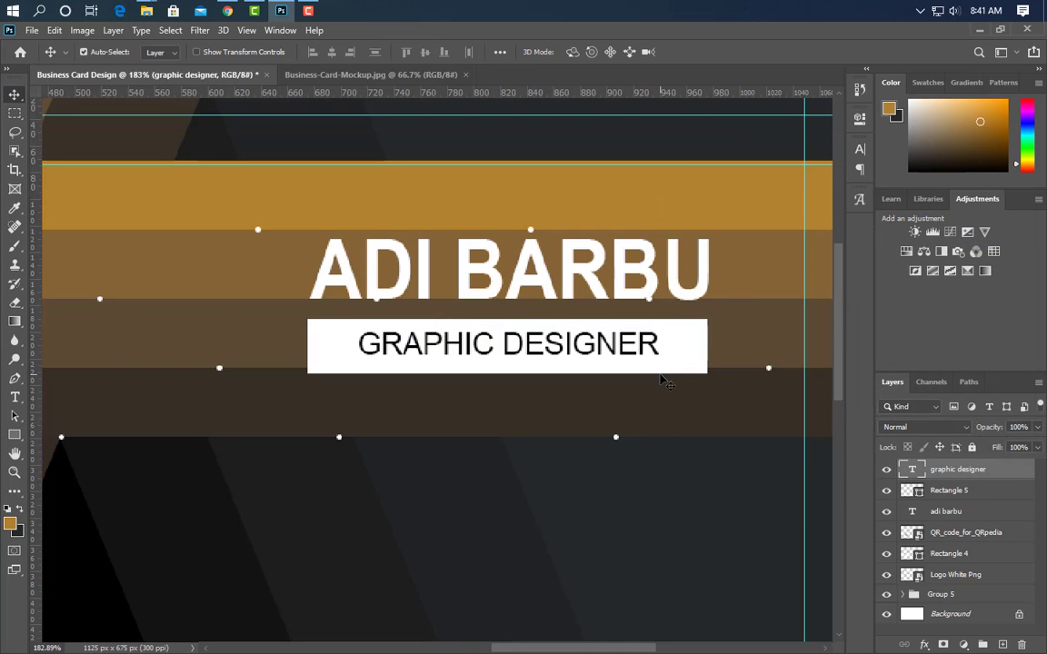
pyautogui.hotkey('ctrl', '0')
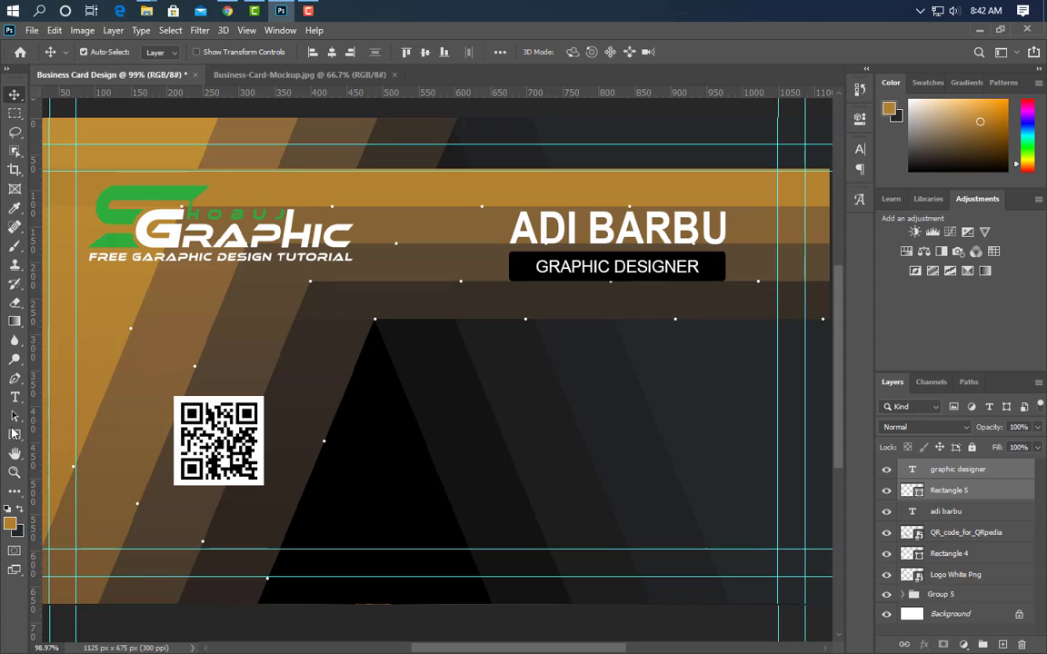
# Draw a small 49 px gold square on the card's dark area beside the QR code
pyautogui.press('u')
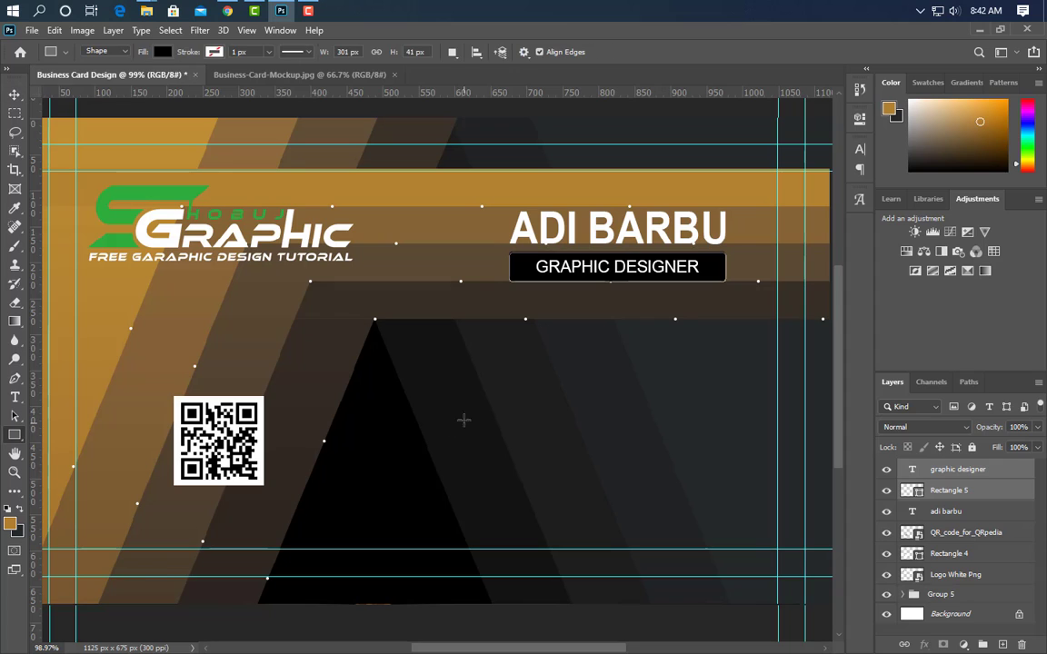
pyautogui.click(1001, 644)
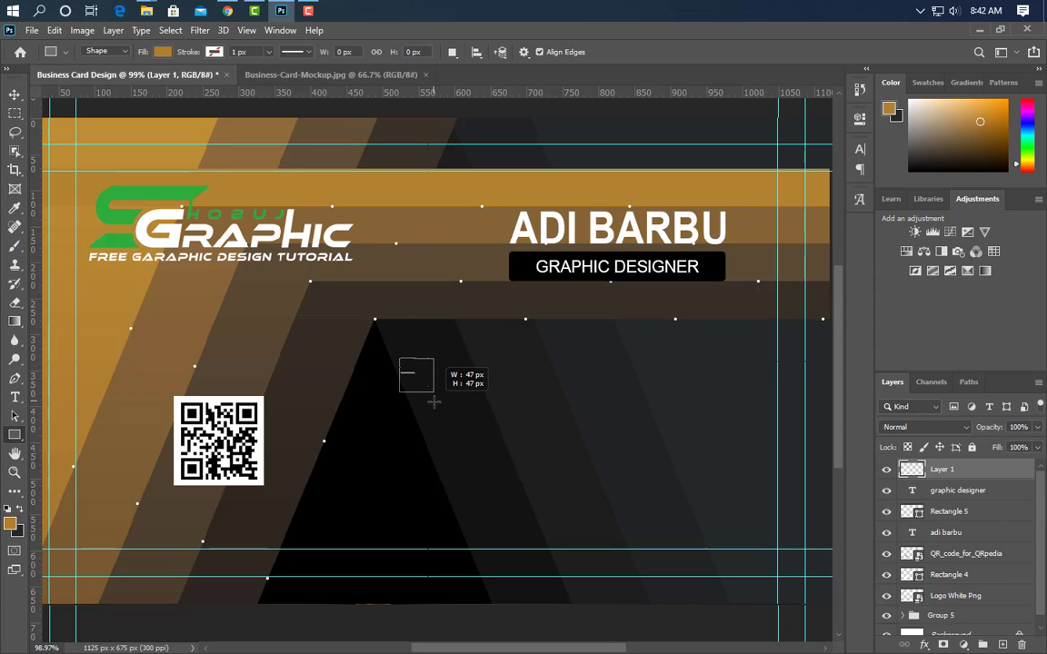
pyautogui.moveTo(433, 400); pyautogui.dragTo(435, 402)
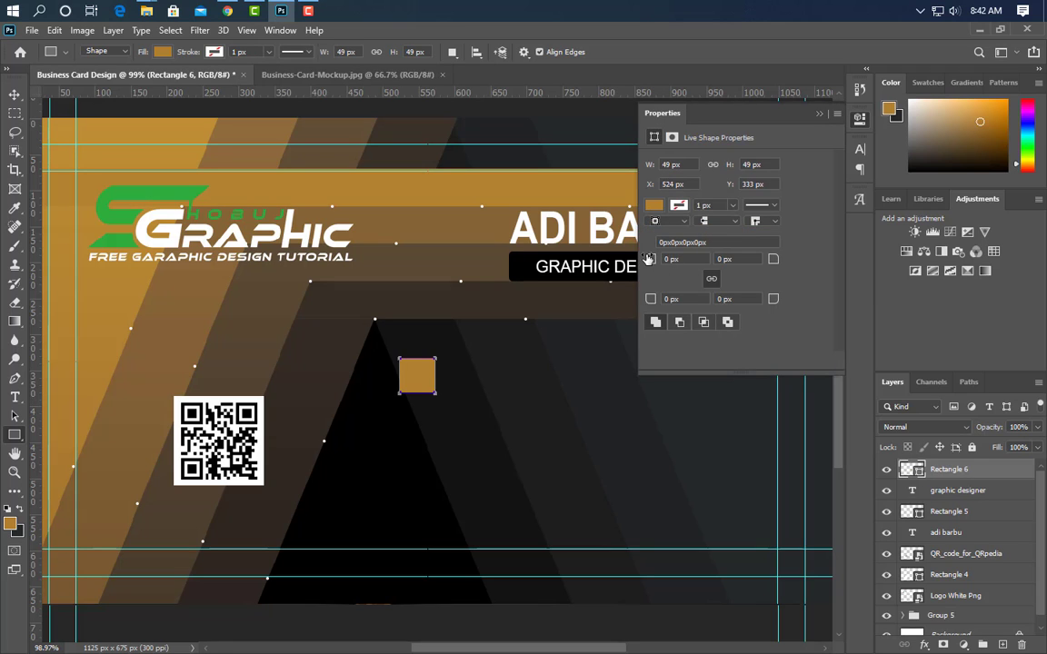
pyautogui.click(819, 114)
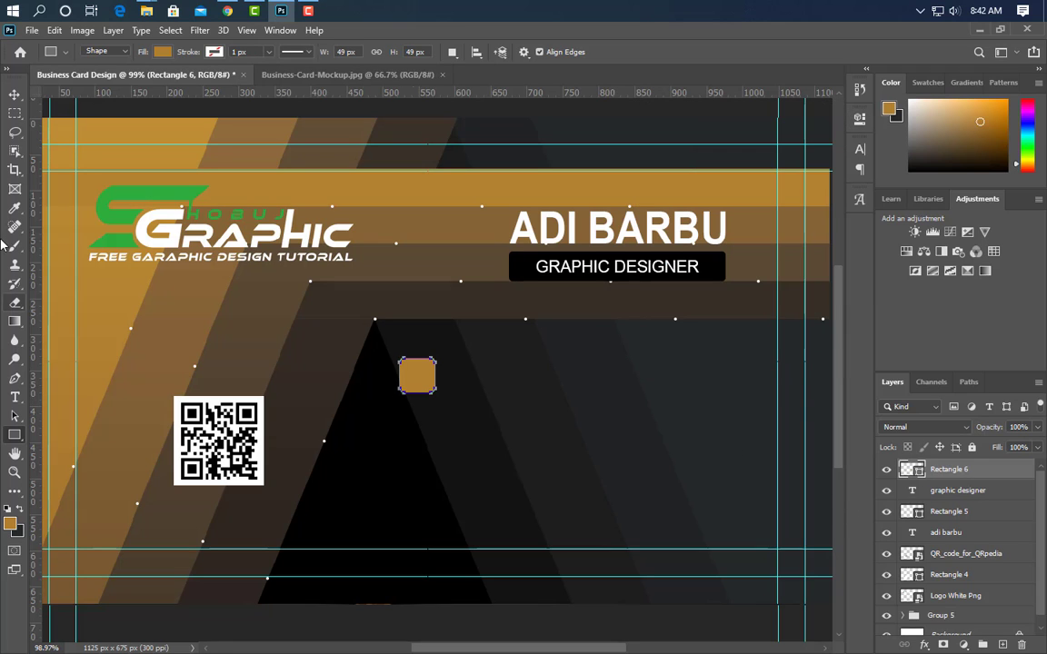
# Place the phone icon image from the icons folder onto the gold square
pyautogui.click(144, 15)
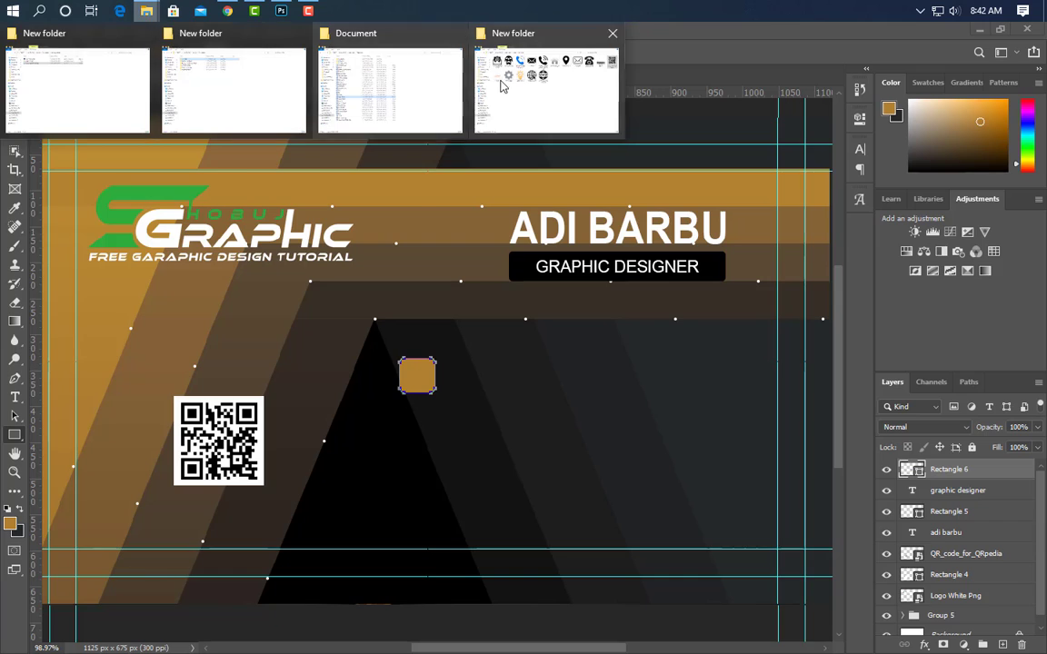
pyautogui.click(545, 82)
pyautogui.moveTo(346, 136); pyautogui.dragTo(221, 361)
pyautogui.scroll(3, 377, 389)
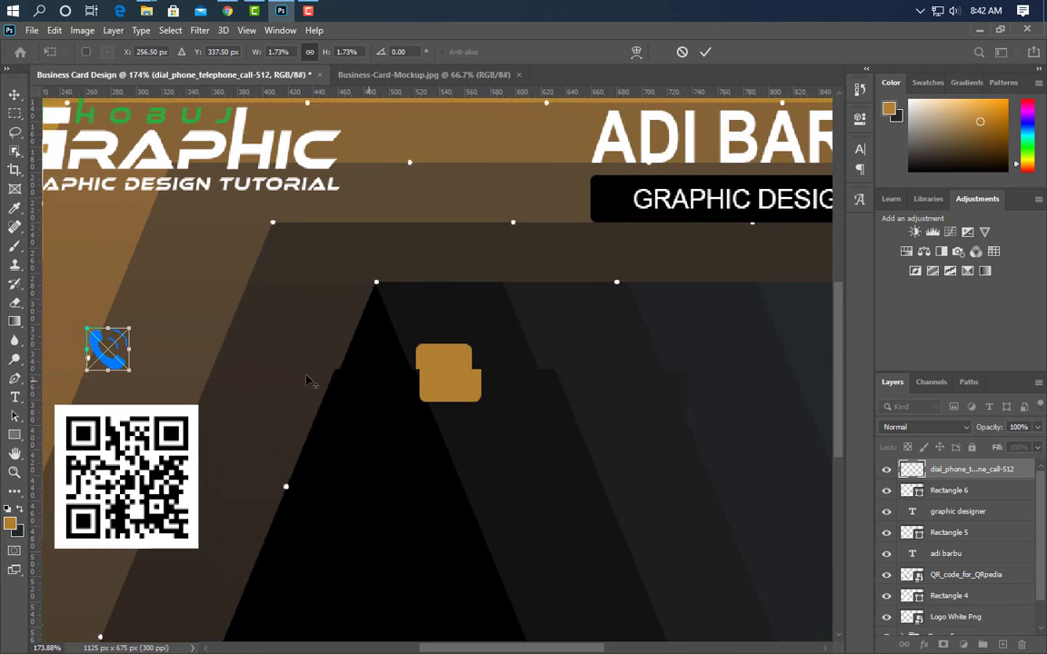
pyautogui.moveTo(82, 347); pyautogui.dragTo(457, 384)
pyautogui.click(705, 52)
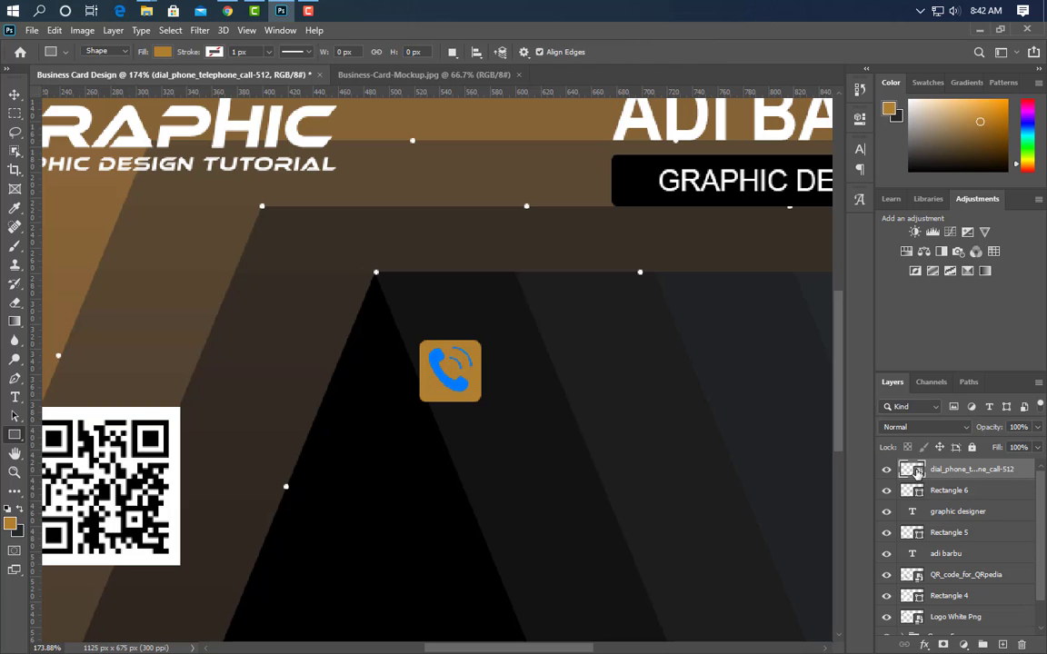
# Give the phone icon a black Color Overlay
pyautogui.click(91, 281)
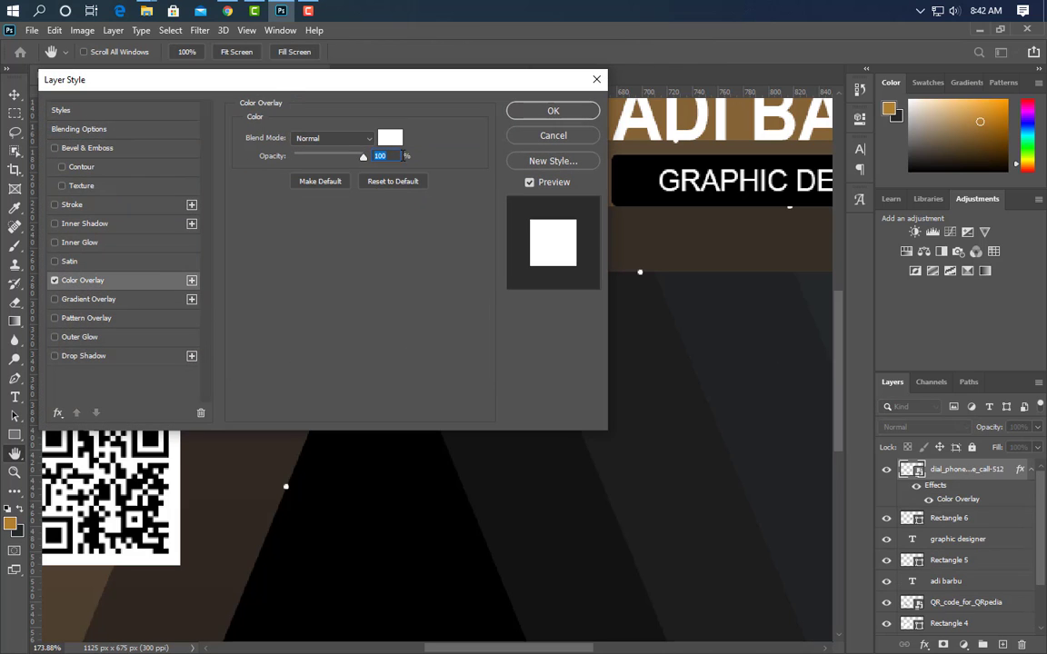
pyautogui.click(390, 139)
pyautogui.moveTo(695, 413); pyautogui.dragTo(691, 434)
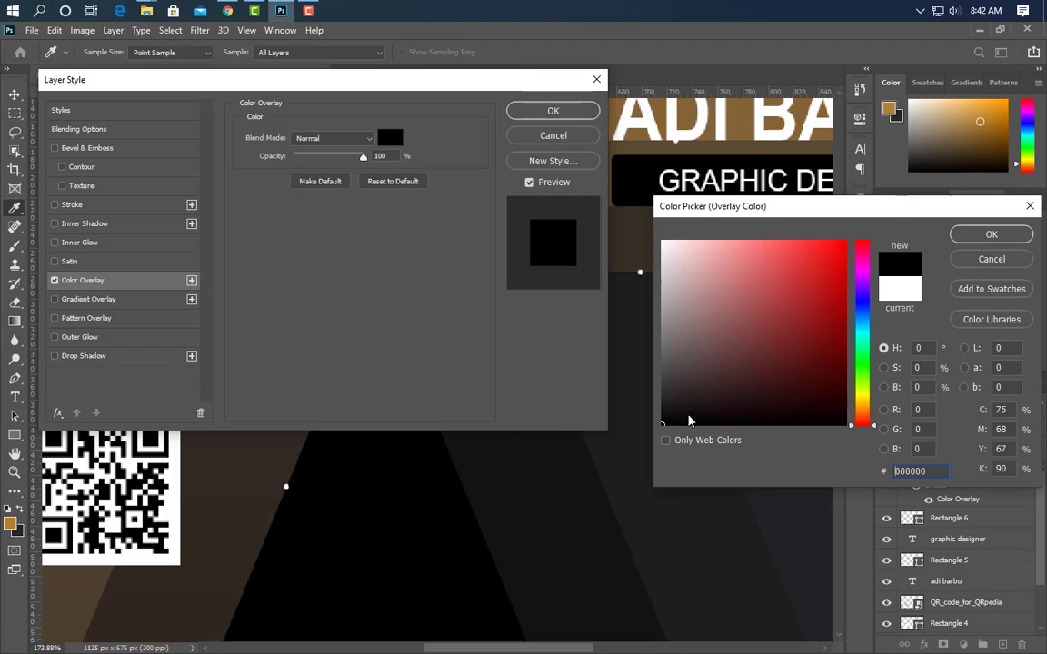
pyautogui.click(993, 234)
pyautogui.press('Return')
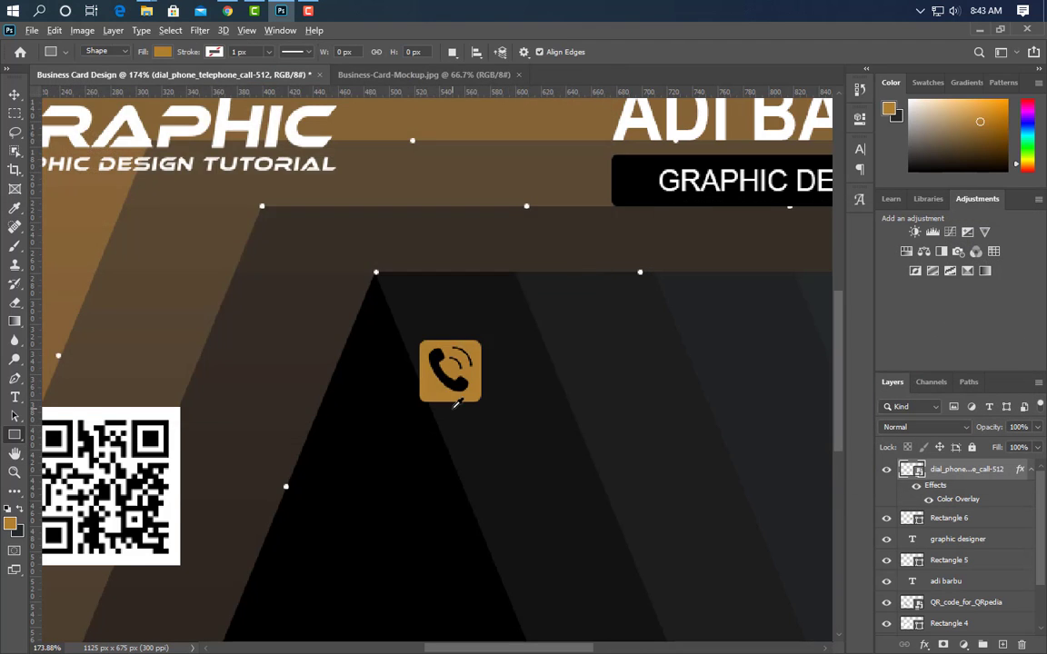
pyautogui.scroll(-3, 70, 300)
# Enter the phone number beside the icon and scale it down to about 7.81 pt
pyautogui.press('t')
pyautogui.click(397, 356)
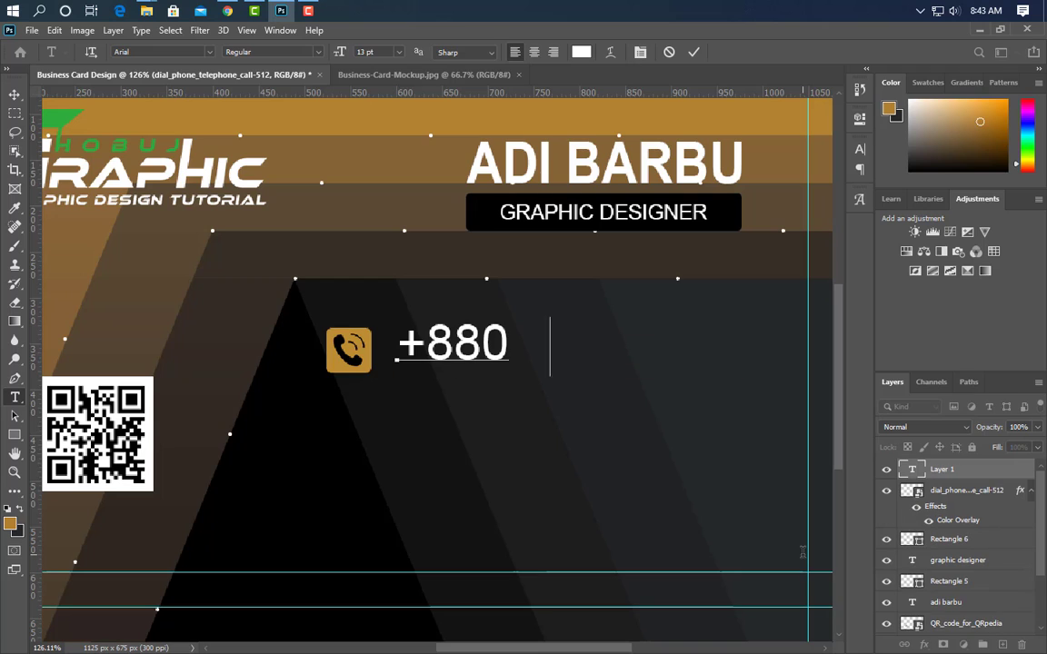
pyautogui.click(693, 52)
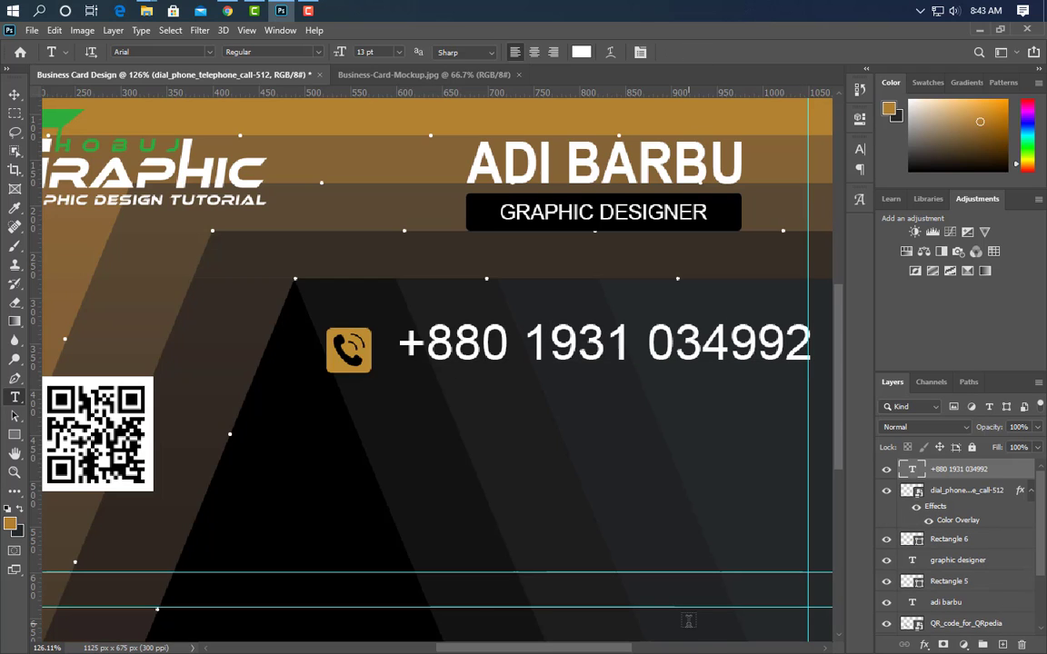
pyautogui.hotkey('ctrl', 't')
pyautogui.moveTo(817, 348); pyautogui.dragTo(647, 349)
pyautogui.press('Return')
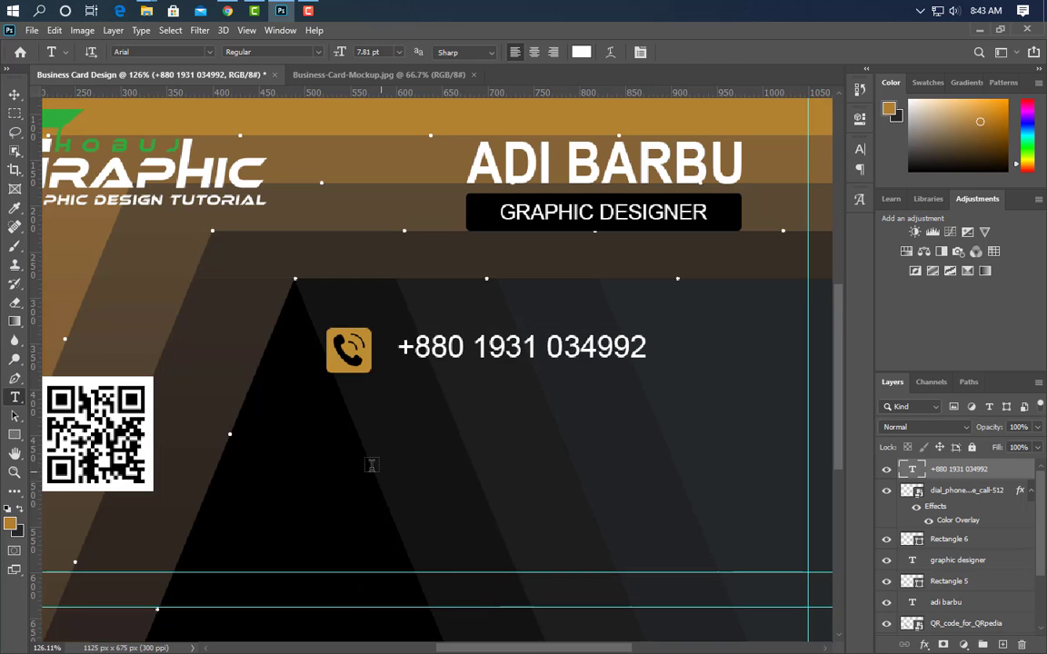
# Group the phone icon, square and number layers, then duplicate the group
pyautogui.scroll(-2, 614, 518)
pyautogui.click(952, 539)
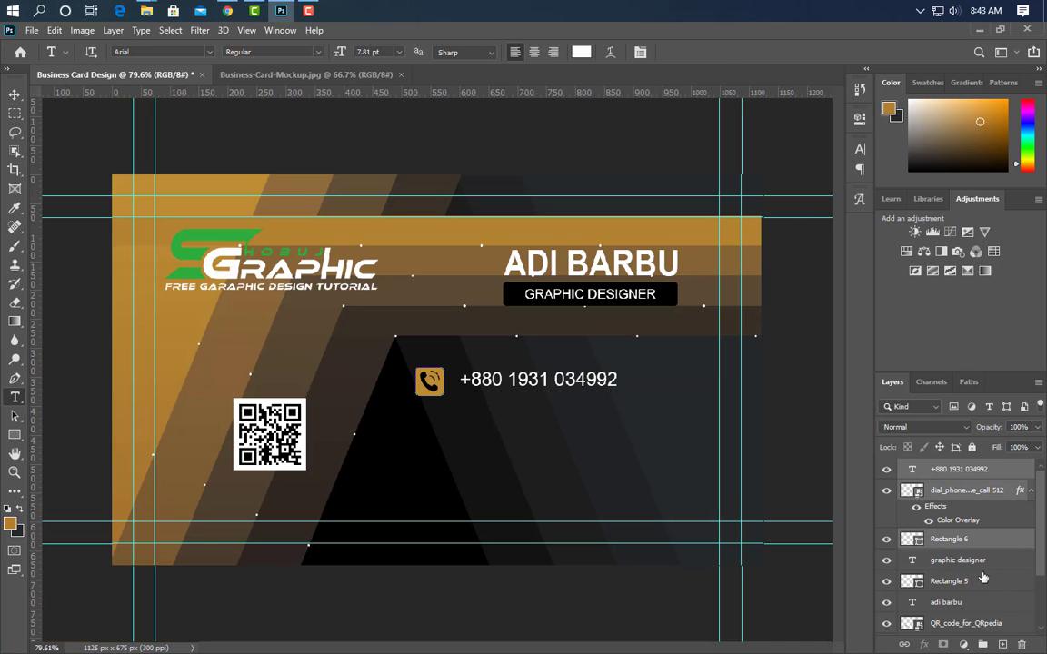
pyautogui.click(982, 645)
pyautogui.moveTo(1001, 471); pyautogui.dragTo(1003, 644)
# Move the duplicated row below the phone row and swap its phone icon for the envelope icon
pyautogui.click(15, 95)
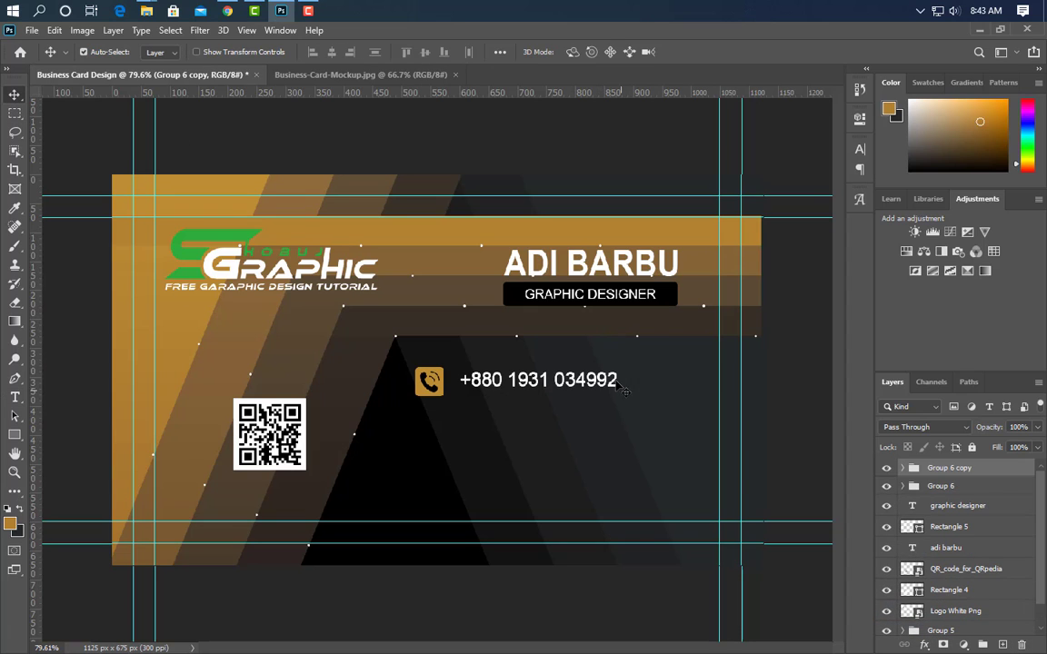
pyautogui.moveTo(671, 427); pyautogui.dragTo(663, 494)
pyautogui.click(282, 12)
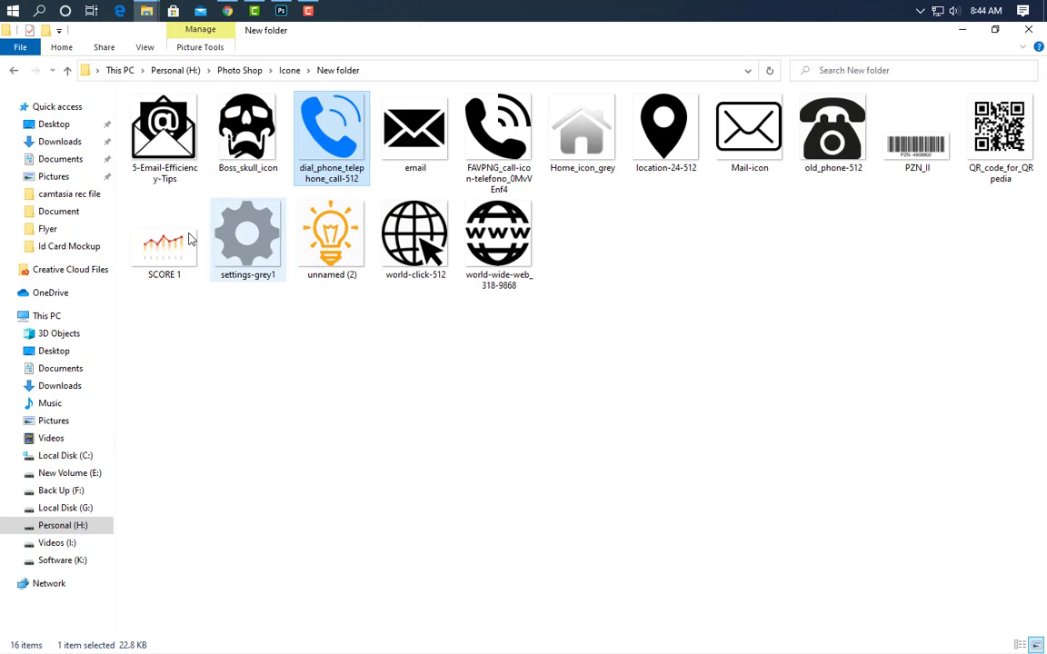
pyautogui.moveTo(186, 131); pyautogui.dragTo(414, 365)
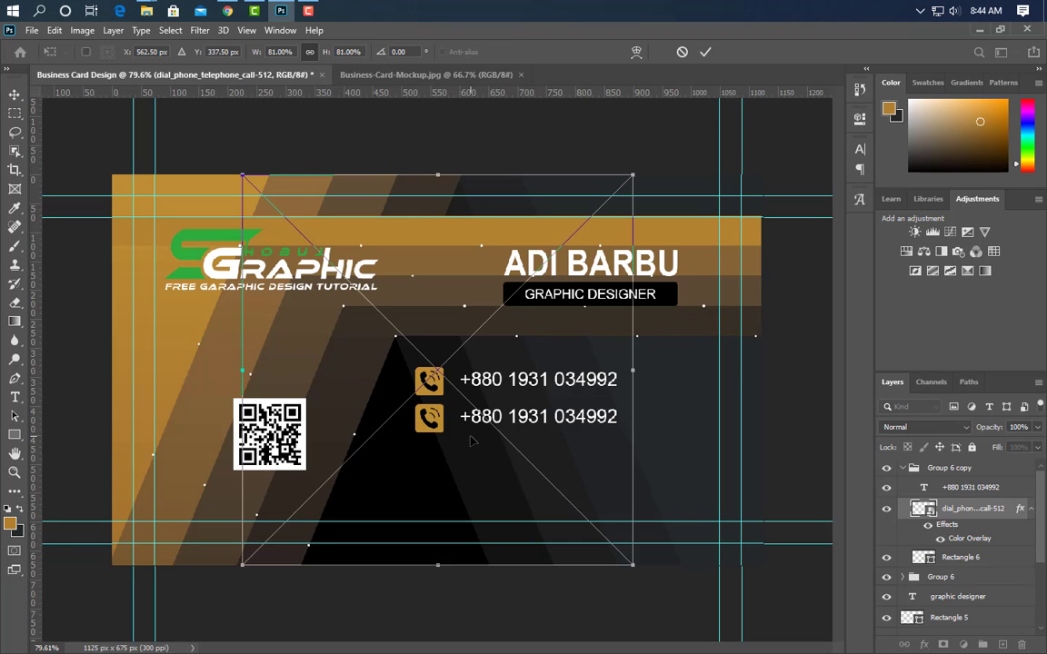
pyautogui.moveTo(633, 368); pyautogui.dragTo(437, 369)
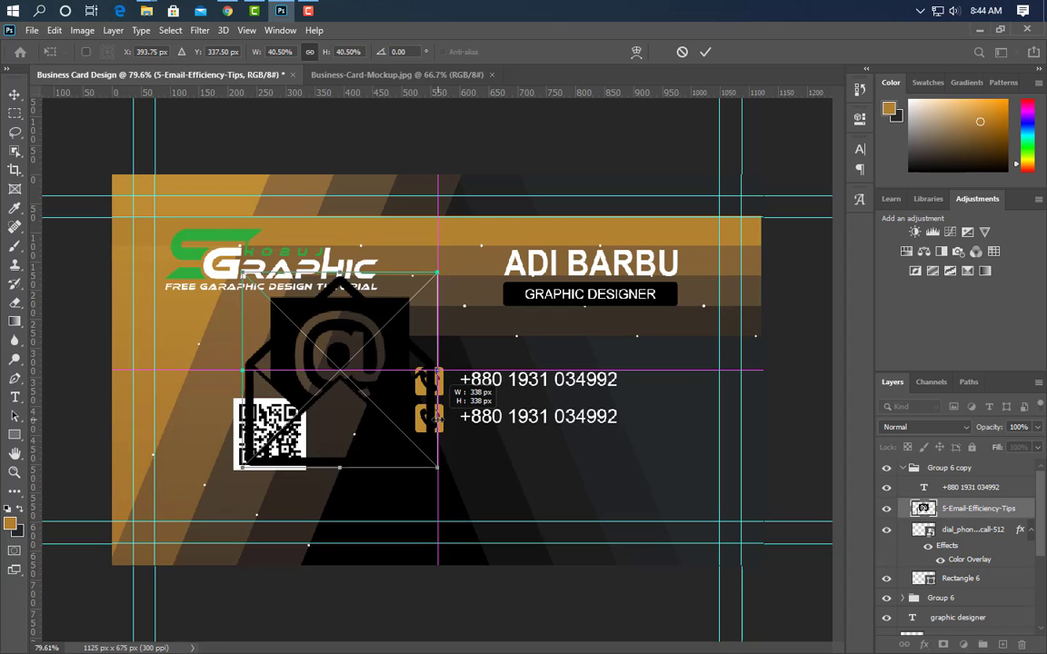
pyautogui.moveTo(243, 372); pyautogui.dragTo(415, 372)
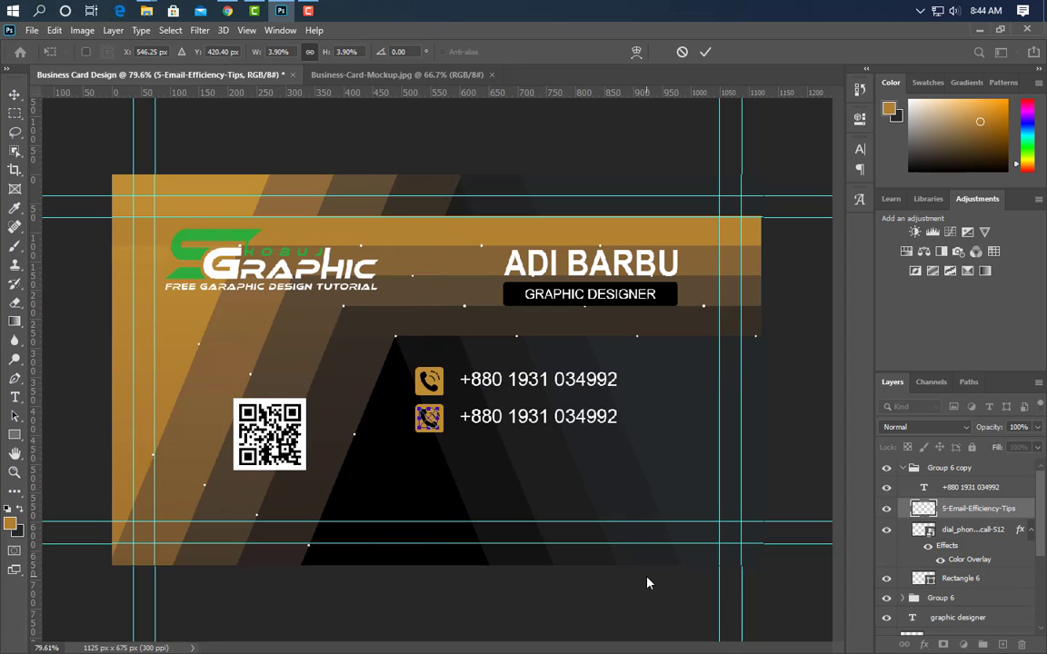
pyautogui.press('Right')
pyautogui.click(705, 53)
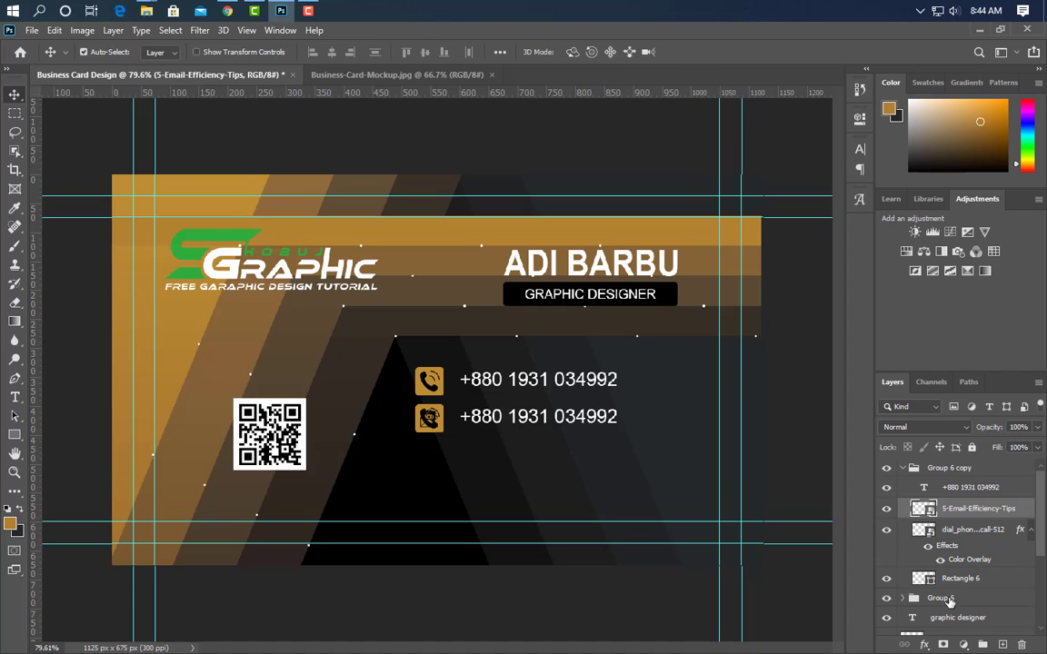
pyautogui.moveTo(998, 537); pyautogui.dragTo(1022, 644)
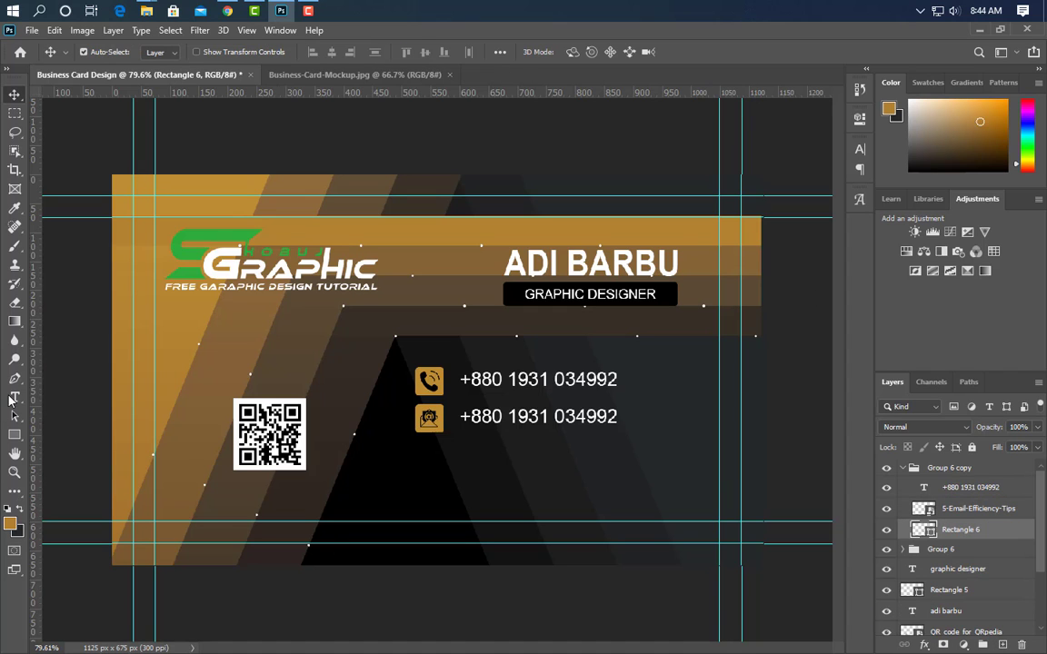
# Replace the row's text with the e-mail address and turn off All Caps so it's lowercase
pyautogui.press('t')
pyautogui.click(463, 415)
pyautogui.hotkey('ctrl', 'a')
pyautogui.write('EXA')
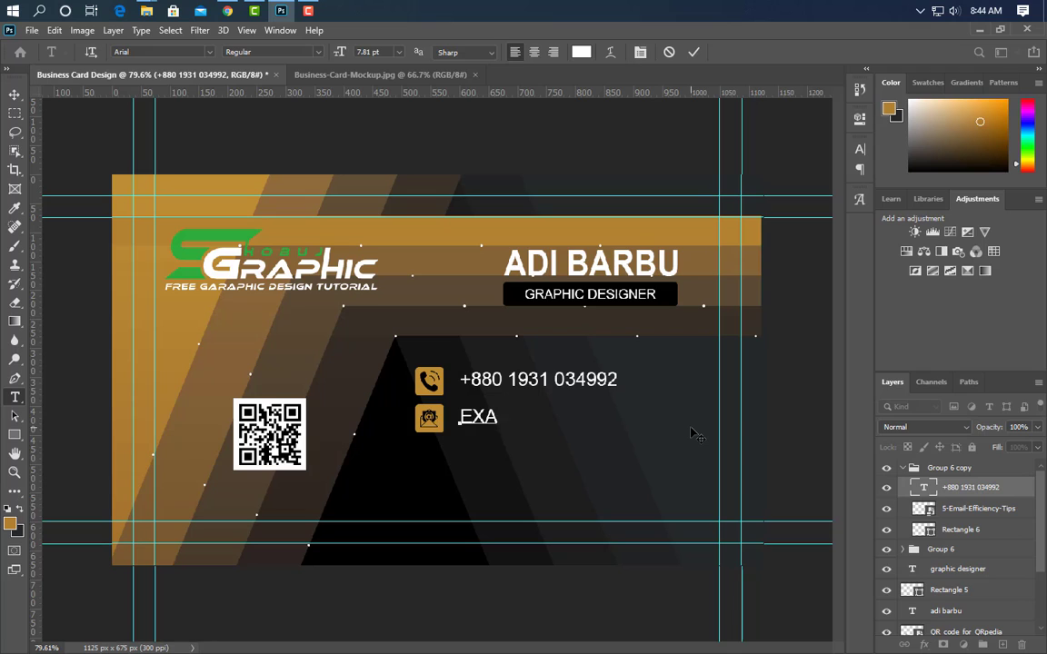
pyautogui.write('MPLE@GMAIL.COM')
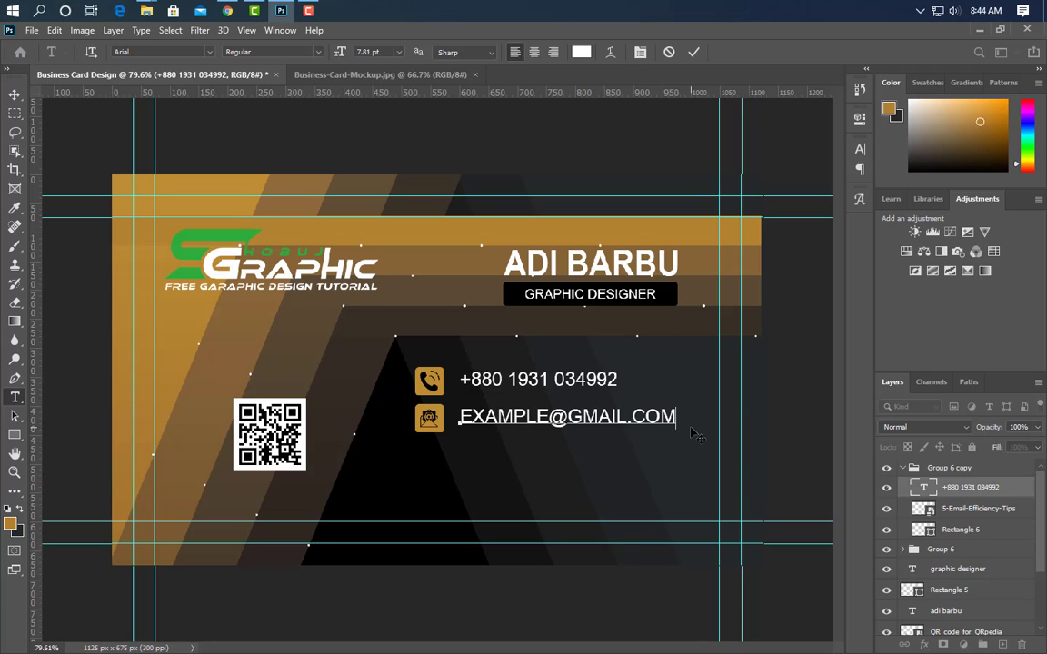
pyautogui.click(694, 52)
pyautogui.click(860, 150)
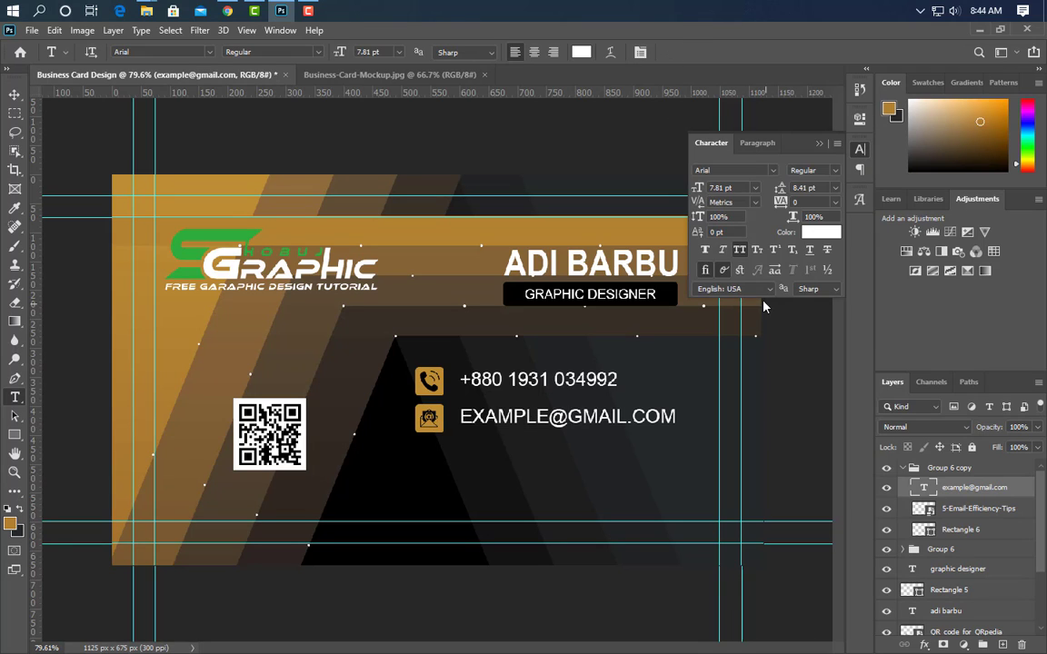
pyautogui.click(743, 250)
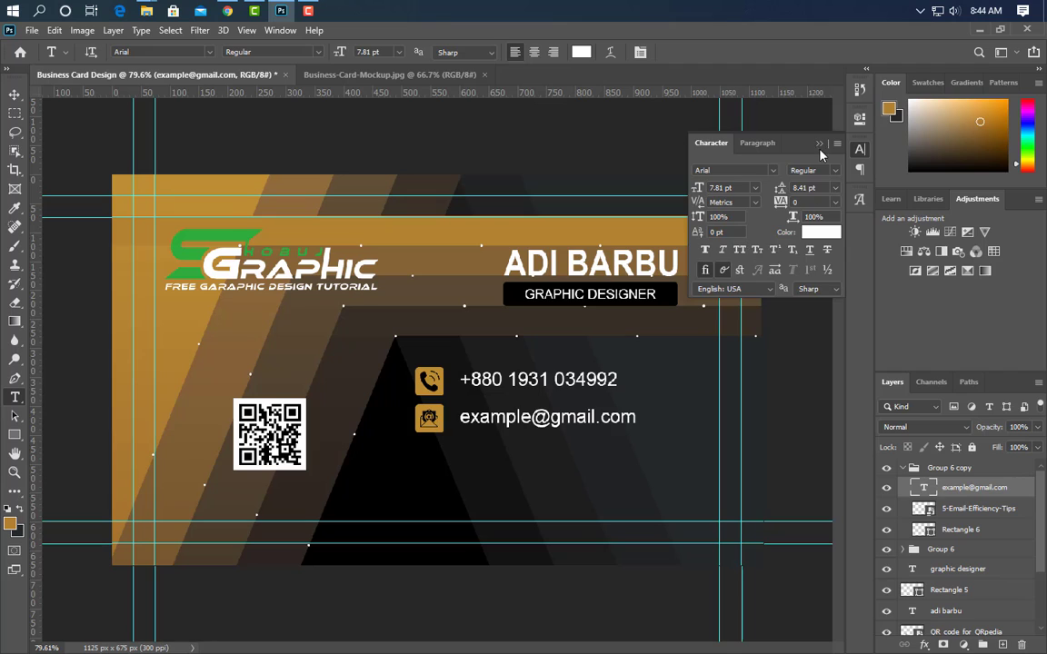
pyautogui.click(904, 468)
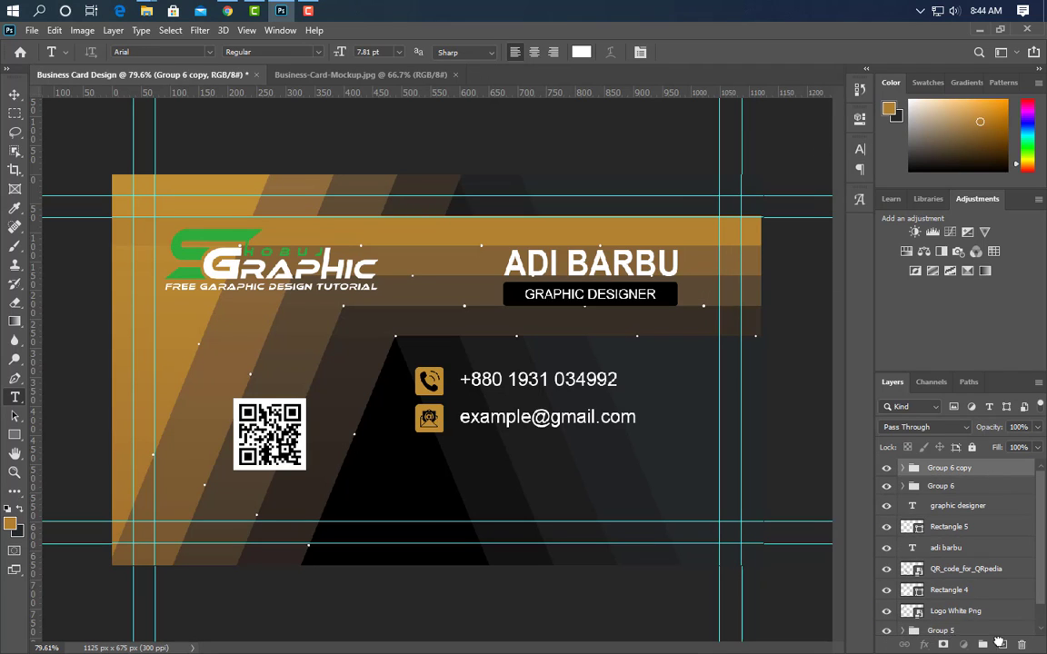
# Duplicate the e-mail row below itself and replace its icon with the world-click-512 globe
pyautogui.hotkey('ctrl', 'j')
pyautogui.press('v')
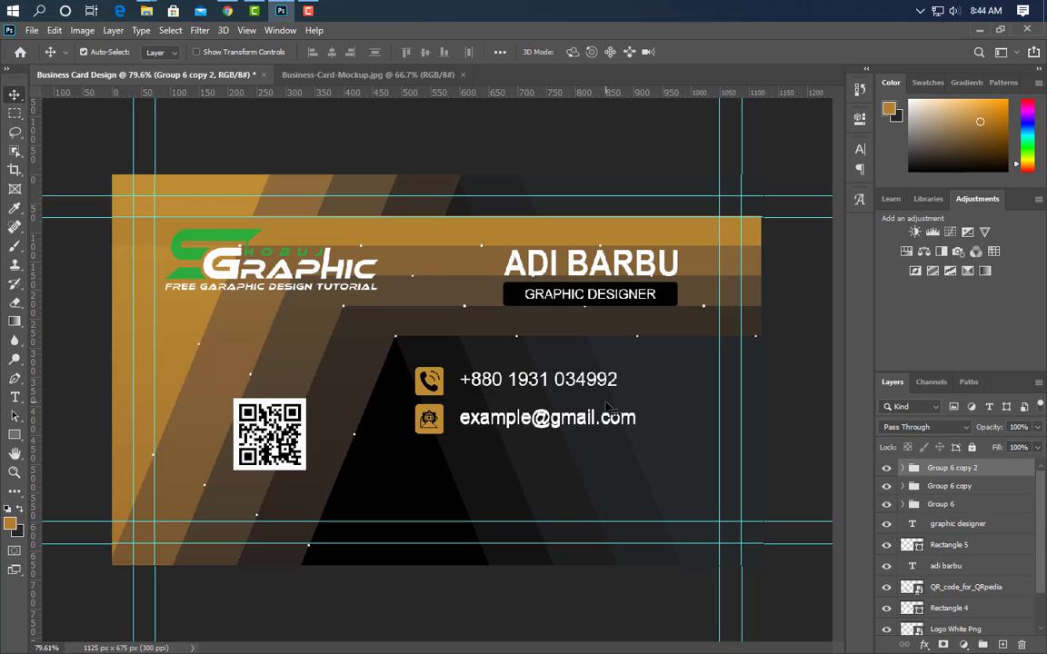
pyautogui.hotkey('shift', 'Down')
pyautogui.hotkey('shift', 'Down')
pyautogui.hotkey('shift', 'Down')
pyautogui.hotkey('shift', 'Down')
pyautogui.hotkey('shift', 'Down')
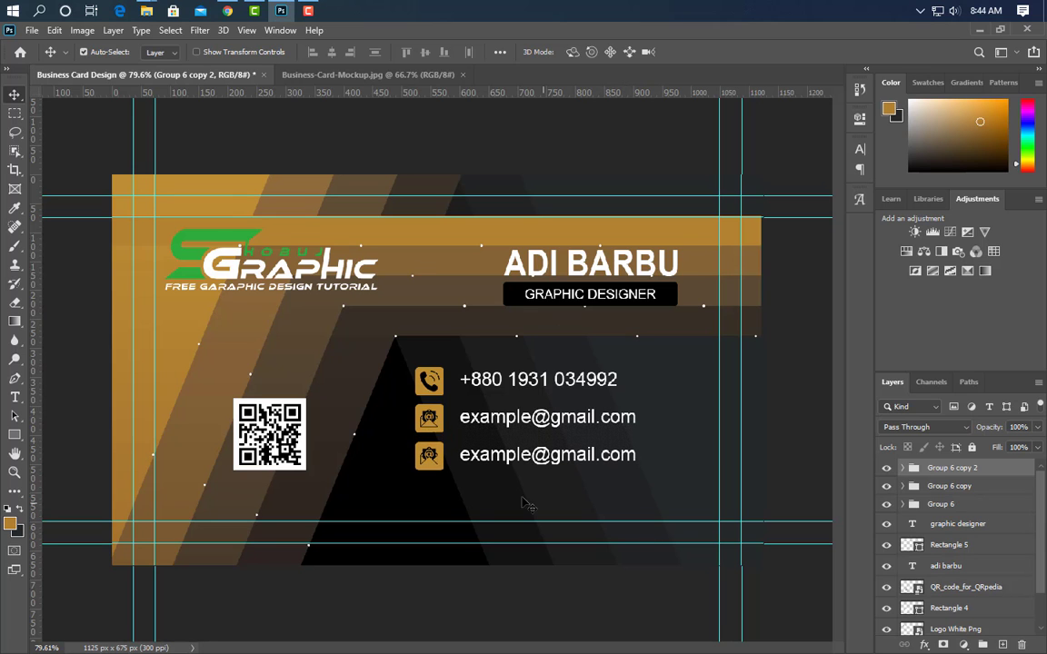
pyautogui.click(439, 464)
pyautogui.click(282, 11)
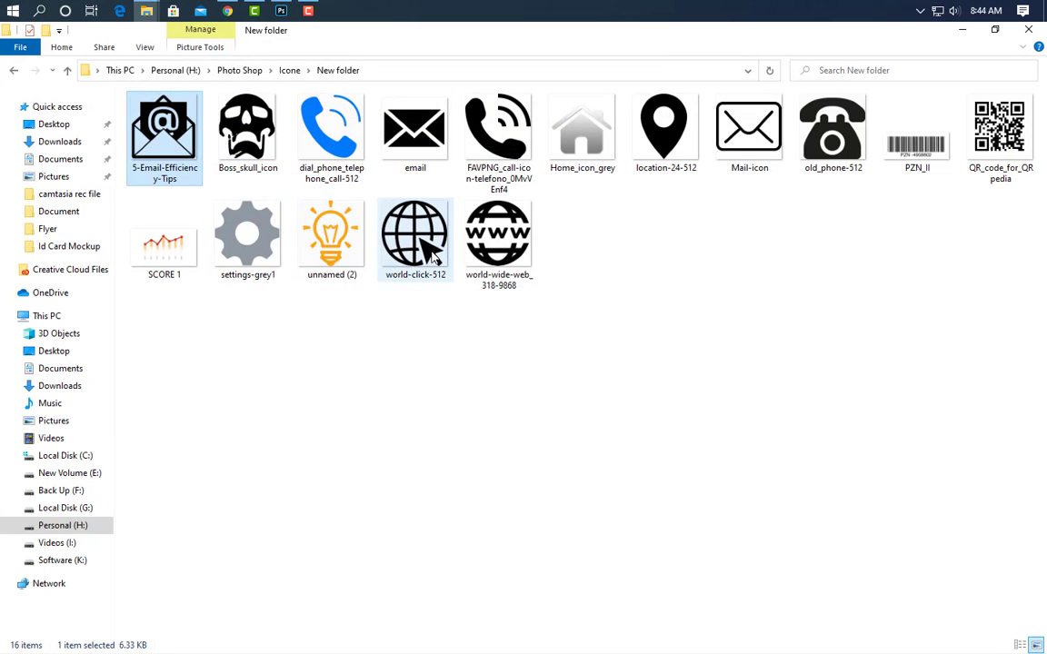
pyautogui.click(284, 11)
pyautogui.hotkey('ctrl', 't')
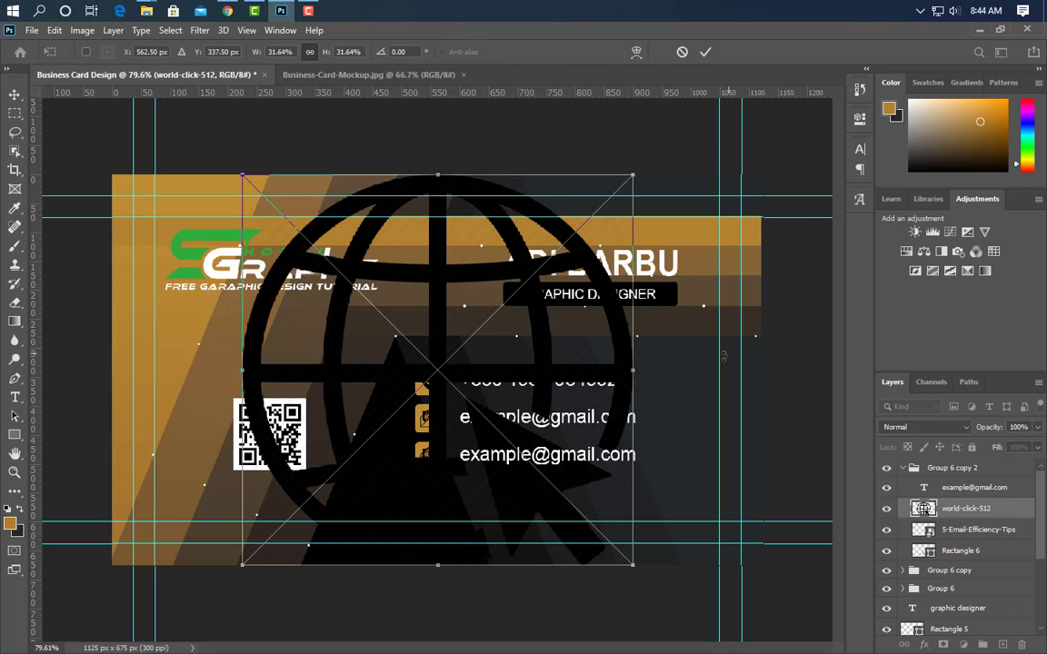
pyautogui.moveTo(632, 366); pyautogui.dragTo(438, 370)
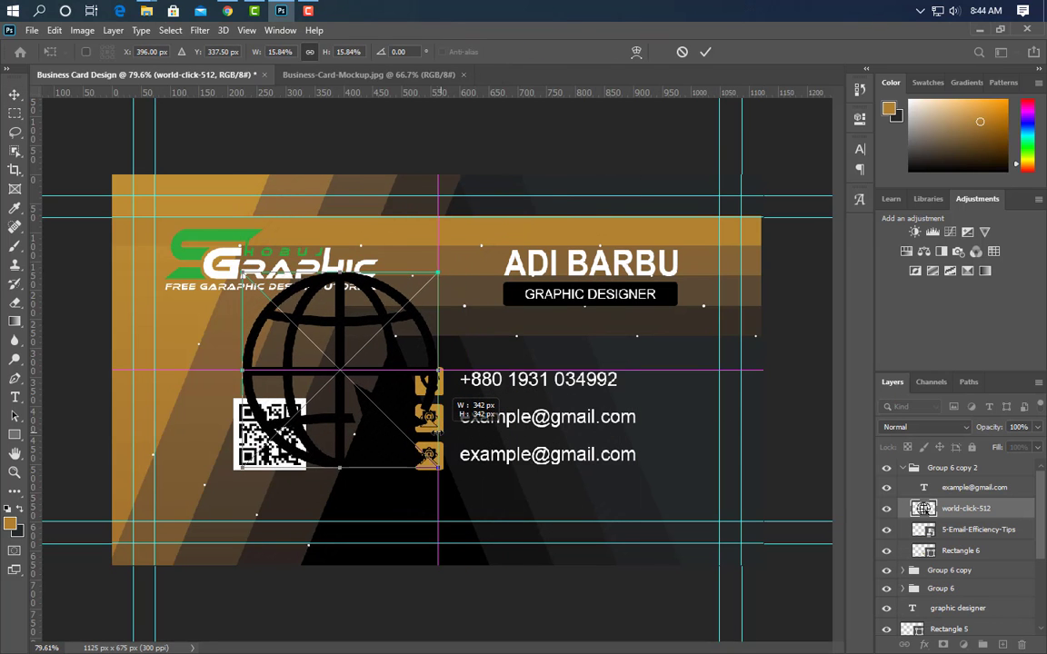
pyautogui.moveTo(241, 370); pyautogui.dragTo(421, 370)
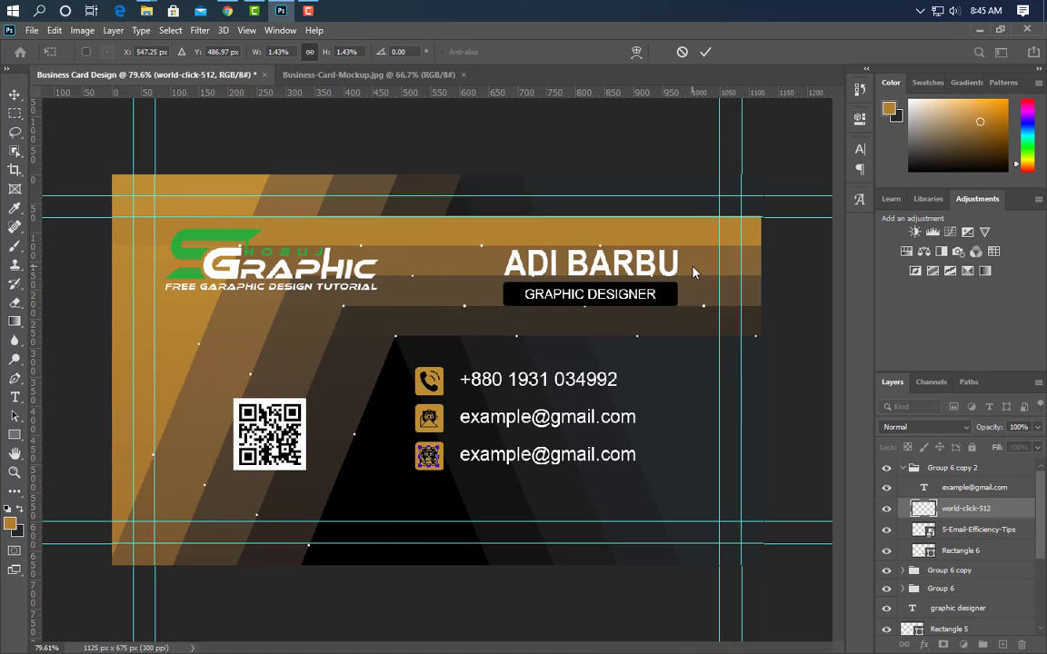
pyautogui.click(705, 53)
pyautogui.moveTo(977, 529); pyautogui.dragTo(1021, 644)
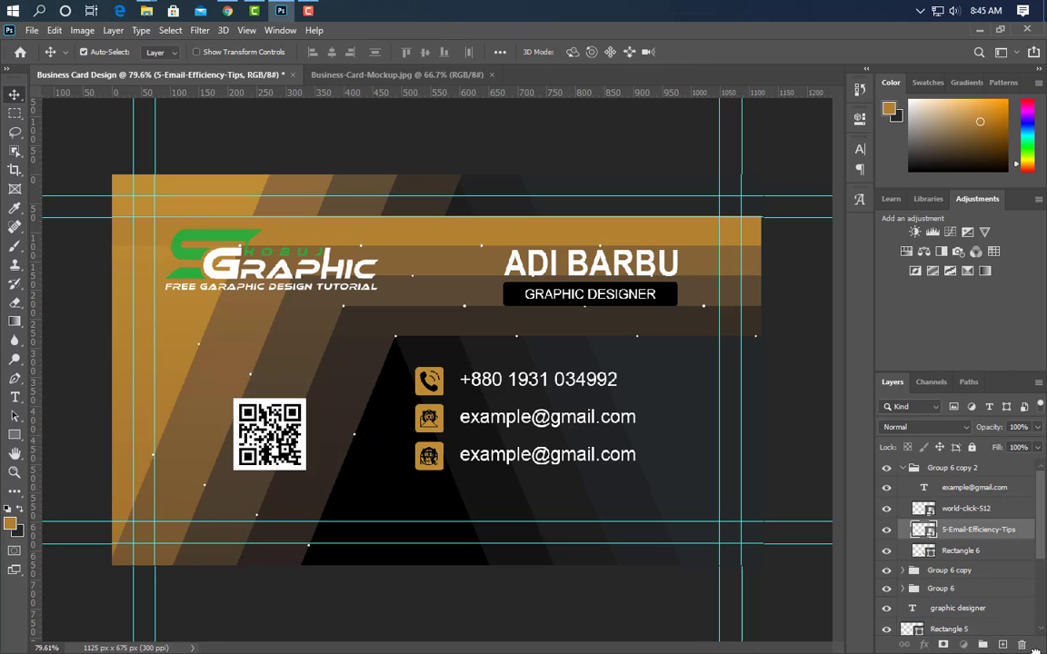
pyautogui.click(13, 404)
pyautogui.tripleClick(590, 456)
pyautogui.write('www.com')
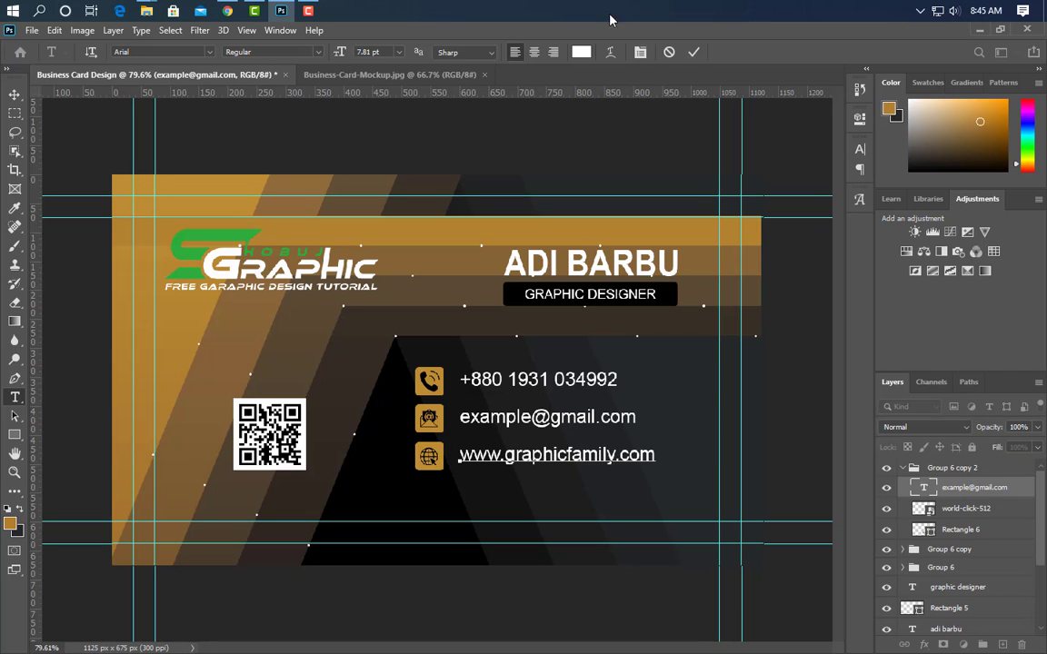
pyautogui.click(692, 55)
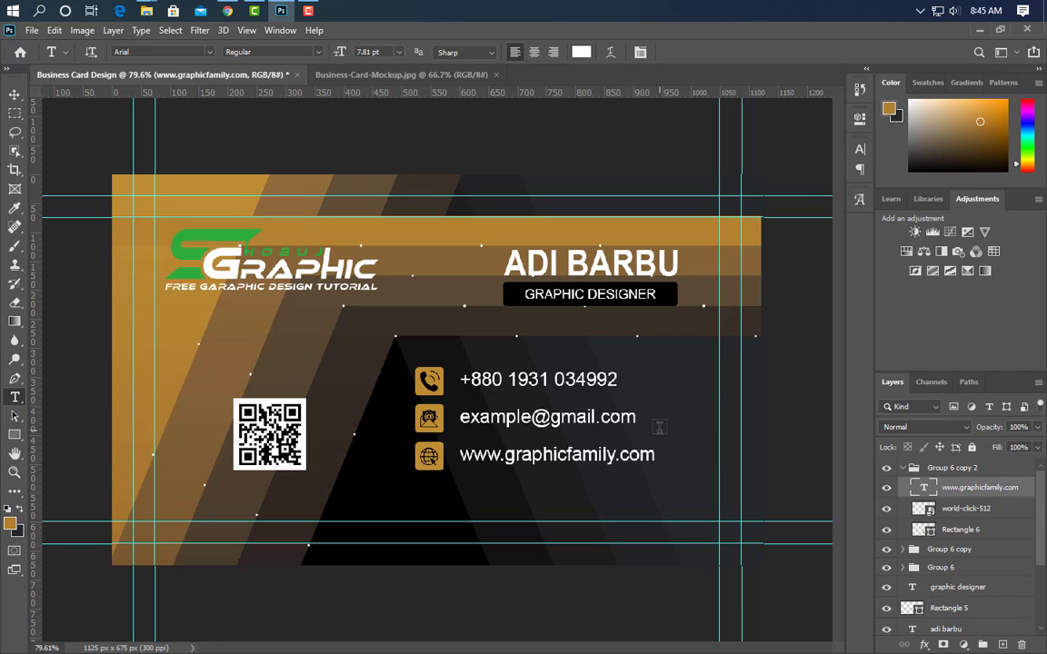
pyautogui.click(903, 469)
pyautogui.hotkey('ctrl', 'j')
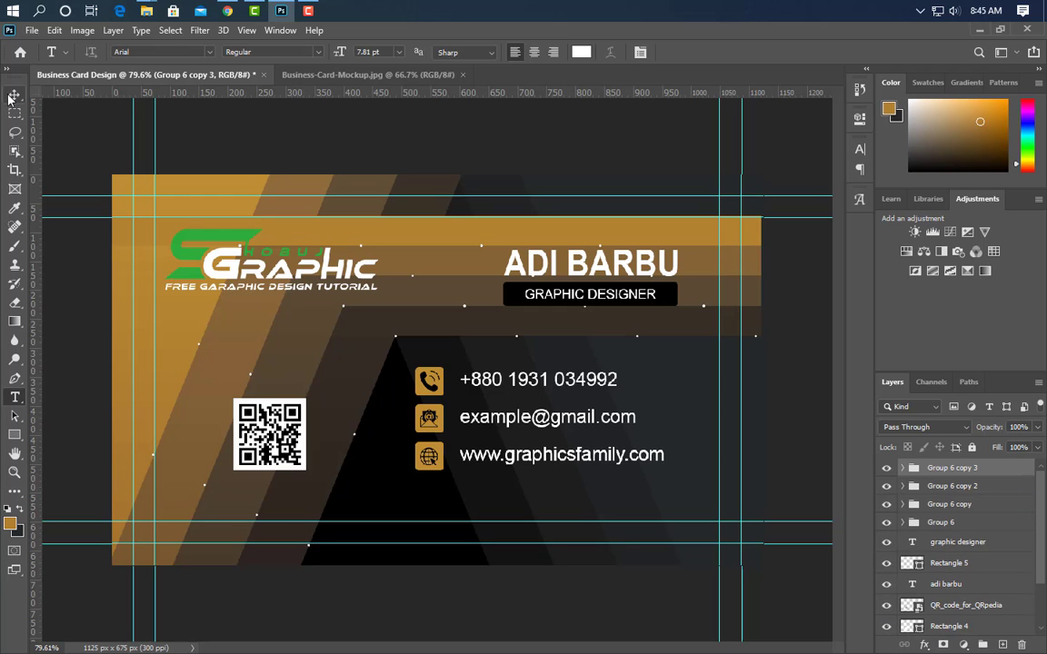
# Move the duplicated row below the website row and swap the globe for the location-24-512 pin icon
pyautogui.click(12, 96)
pyautogui.press('Down')
pyautogui.press('Down')
pyautogui.press('Down')
pyautogui.press('Down')
pyautogui.press('Down')
pyautogui.press('Down')
pyautogui.press('Down')
pyautogui.press('Down')
pyautogui.press('Down')
pyautogui.press('Down')
pyautogui.press('Down')
pyautogui.press('Down')
pyautogui.press('Down')
pyautogui.press('Down')
pyautogui.press('Down')
pyautogui.press('Down')
pyautogui.press('Down')
pyautogui.press('Down')
pyautogui.press('Down')
pyautogui.press('Down')
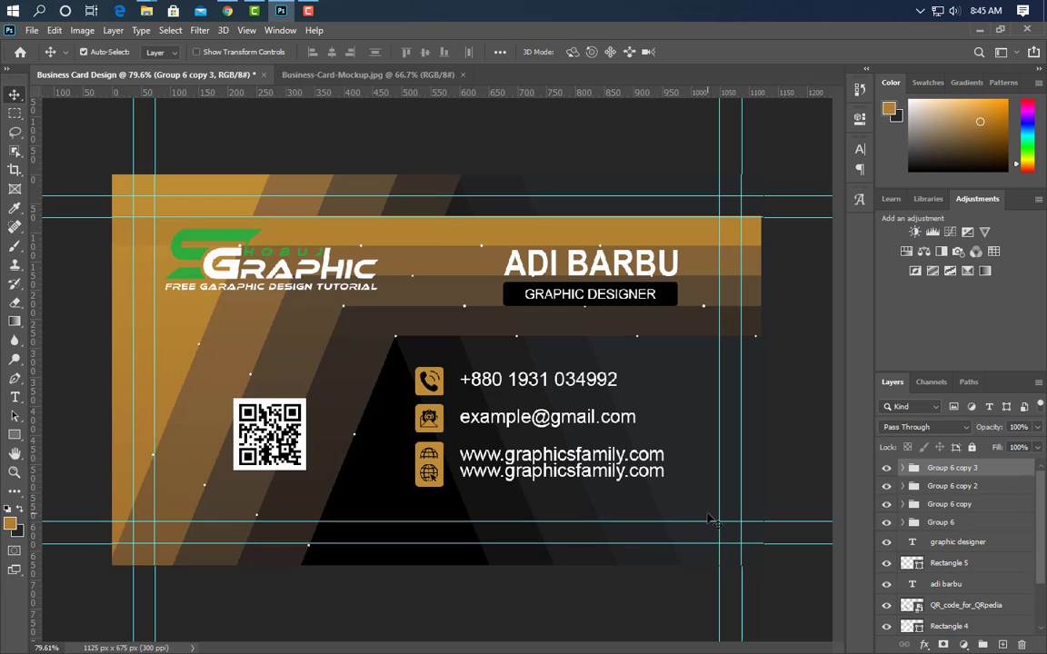
pyautogui.press('Down')
pyautogui.press('Down')
pyautogui.press('Down')
pyautogui.click(429, 492)
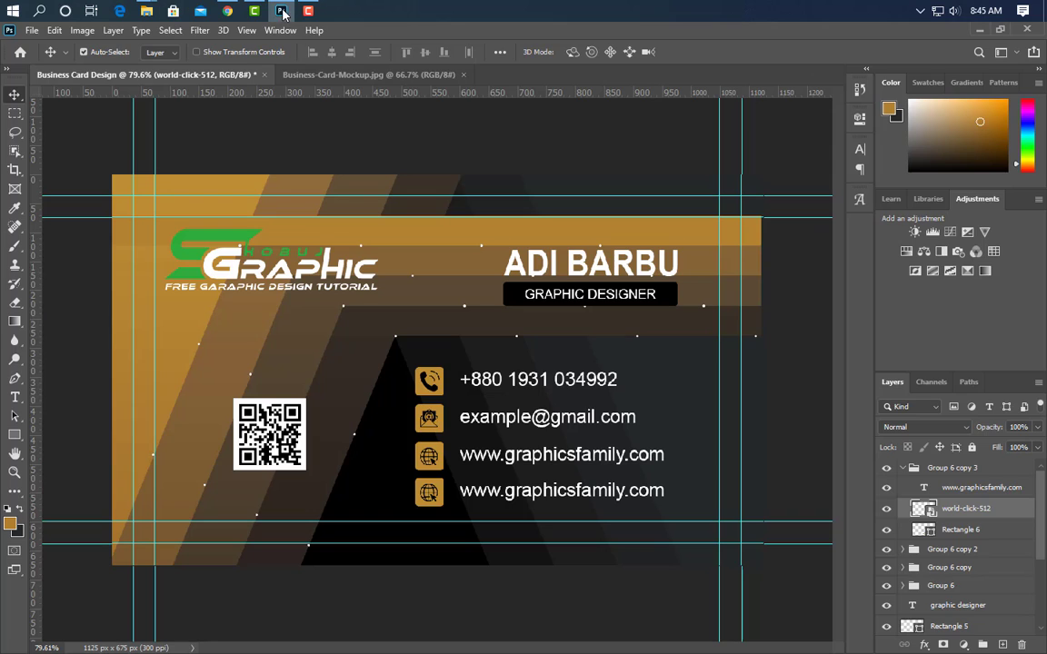
pyautogui.click(282, 12)
pyautogui.moveTo(664, 132); pyautogui.dragTo(437, 370)
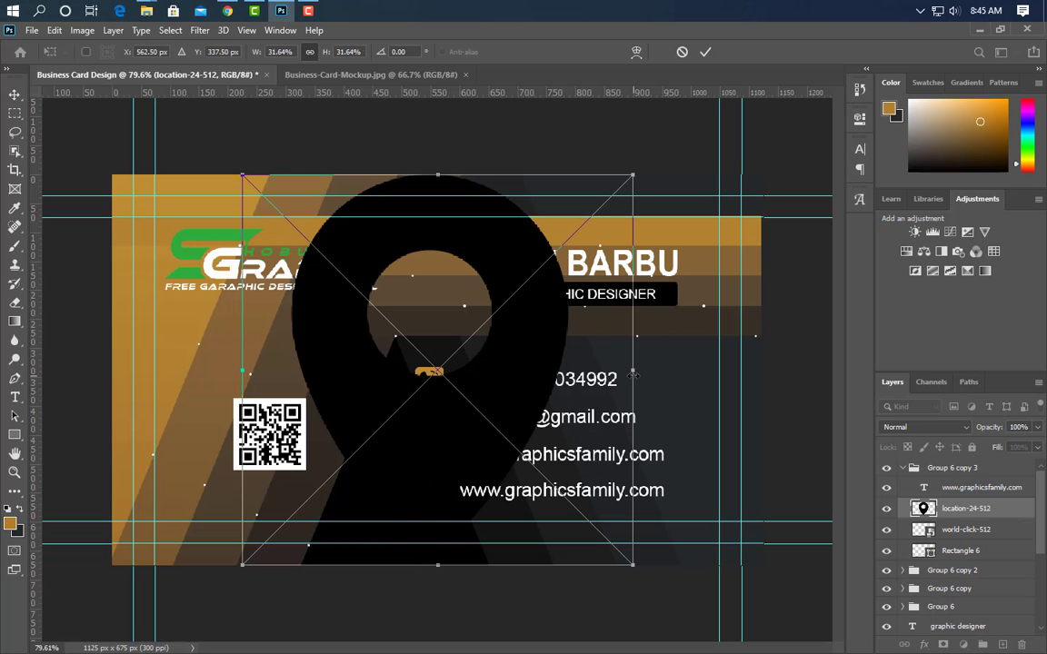
pyautogui.moveTo(634, 374); pyautogui.dragTo(437, 373)
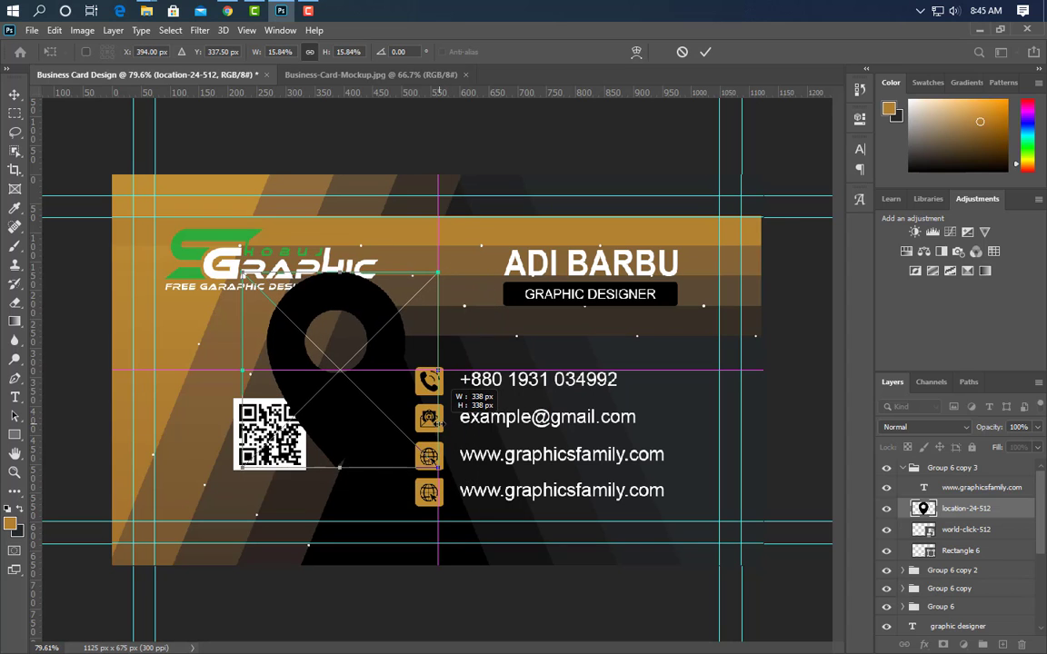
pyautogui.moveTo(439, 422); pyautogui.dragTo(441, 423)
pyautogui.moveTo(236, 362); pyautogui.dragTo(419, 366)
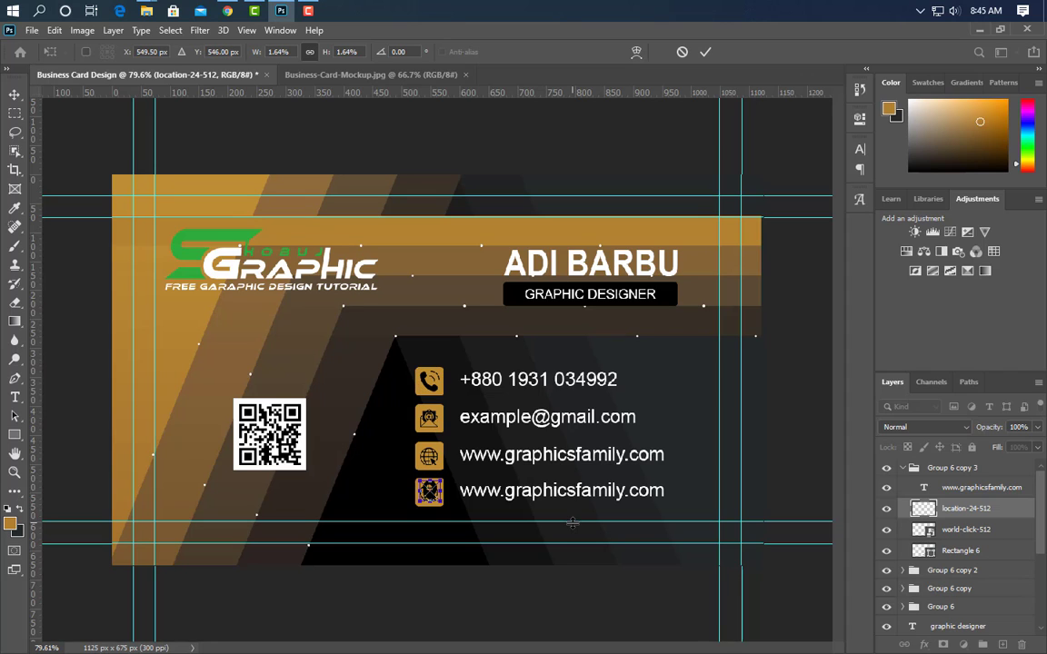
pyautogui.moveTo(1016, 534); pyautogui.dragTo(1021, 644)
# Replace the fourth row's text with the two-line street address
pyautogui.click(15, 397)
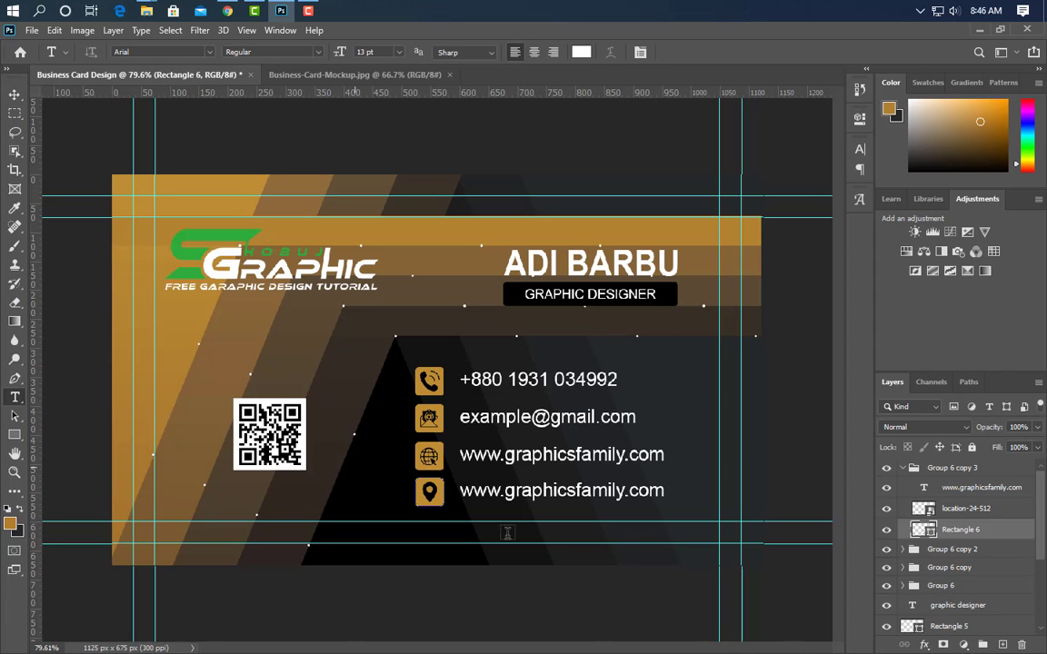
pyautogui.click(463, 492)
pyautogui.hotkey('ctrl', 'a')
pyautogui.write('923')
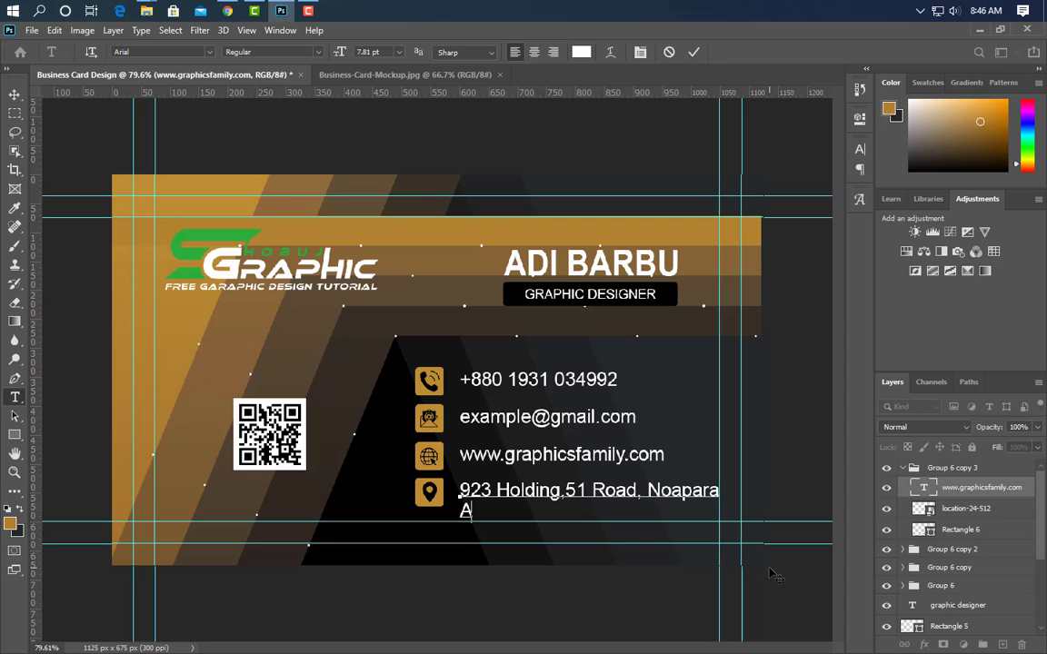
pyautogui.click(691, 53)
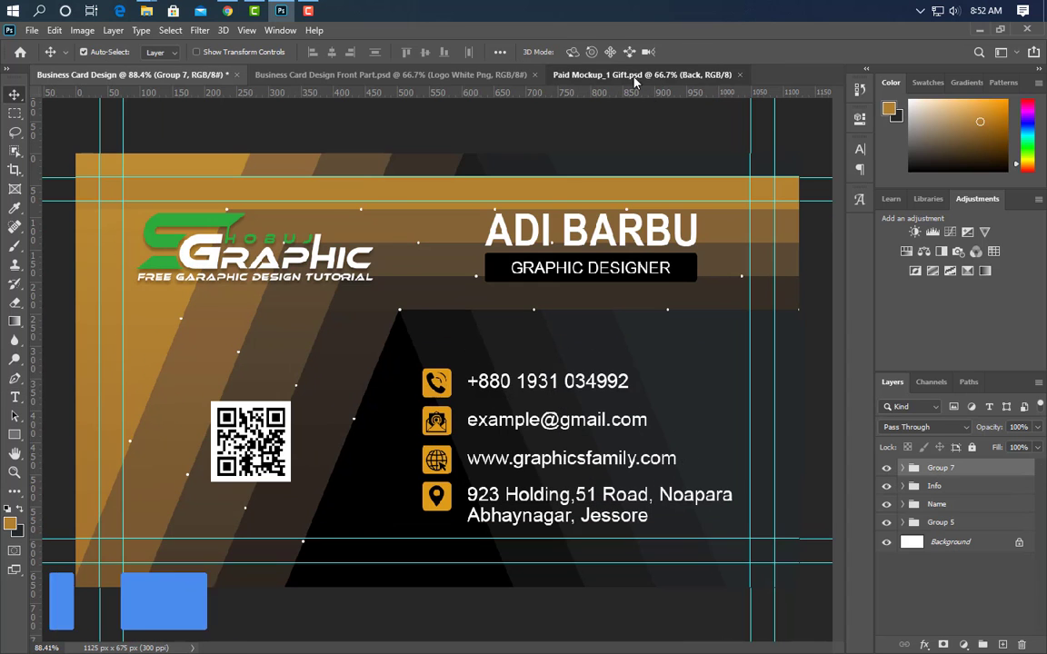
# Open the mockup's Front smart object and drag in a merged stamp of the front design
pyautogui.click(634, 80)
pyautogui.doubleClick(913, 515)
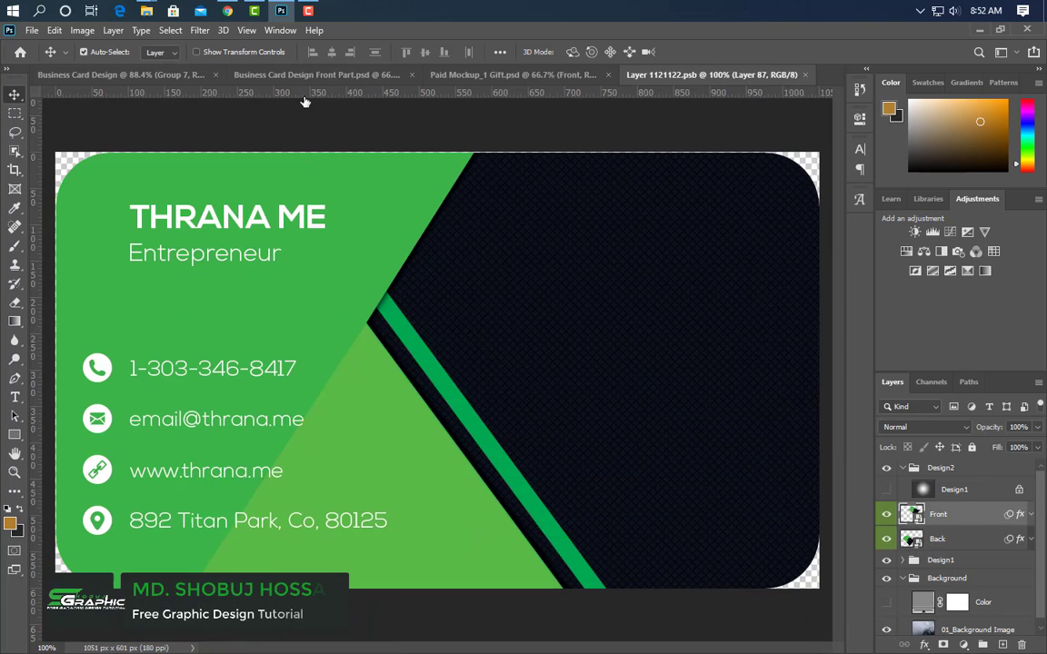
pyautogui.click(267, 73)
pyautogui.click(940, 471)
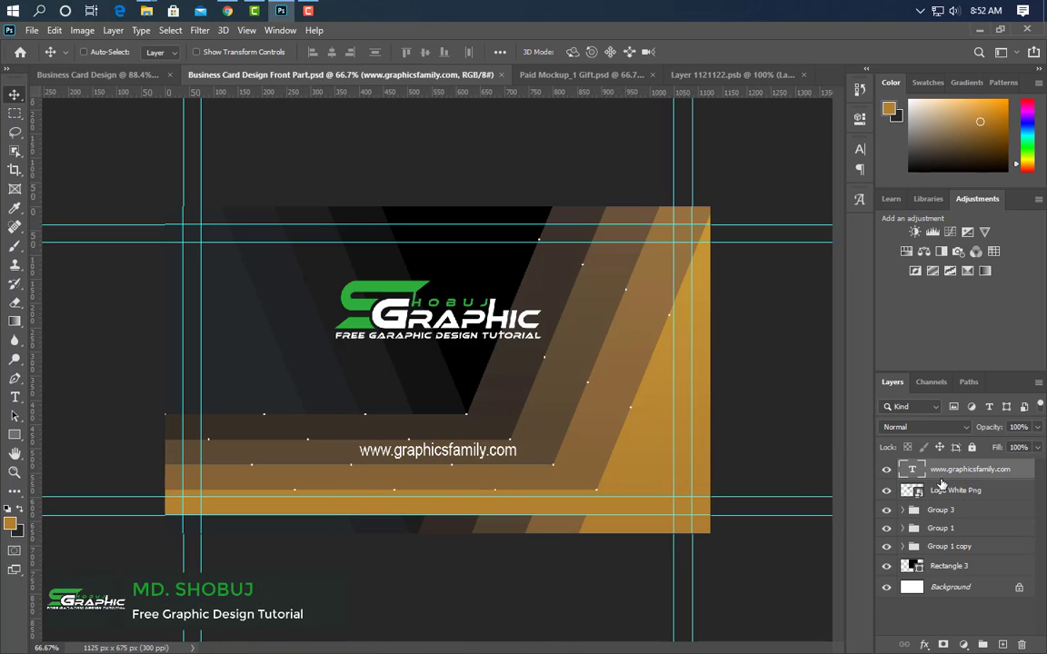
pyautogui.hotkey('ctrl', 'shift', 'alt', 'e')
pyautogui.moveTo(518, 318); pyautogui.dragTo(610, 352)
# Centre the front design on the smart object canvas and save it back into the mockup
pyautogui.hotkey('ctrl', 'a')
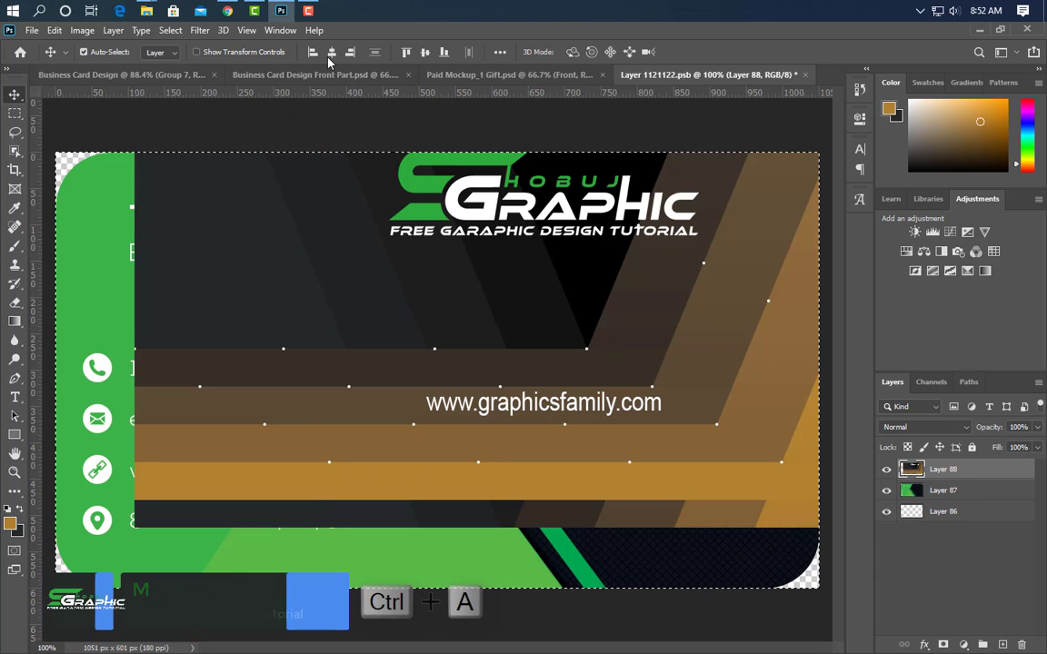
pyautogui.click(332, 51)
pyautogui.click(424, 52)
pyautogui.hotkey('ctrl', 'd')
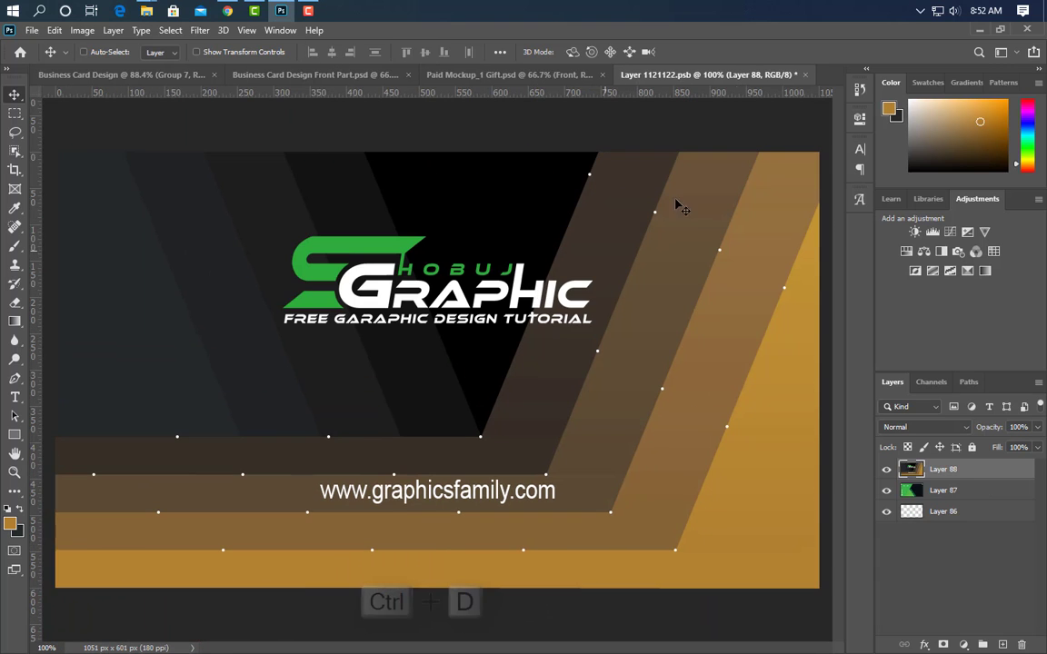
pyautogui.click(807, 75)
pyautogui.click(457, 267)
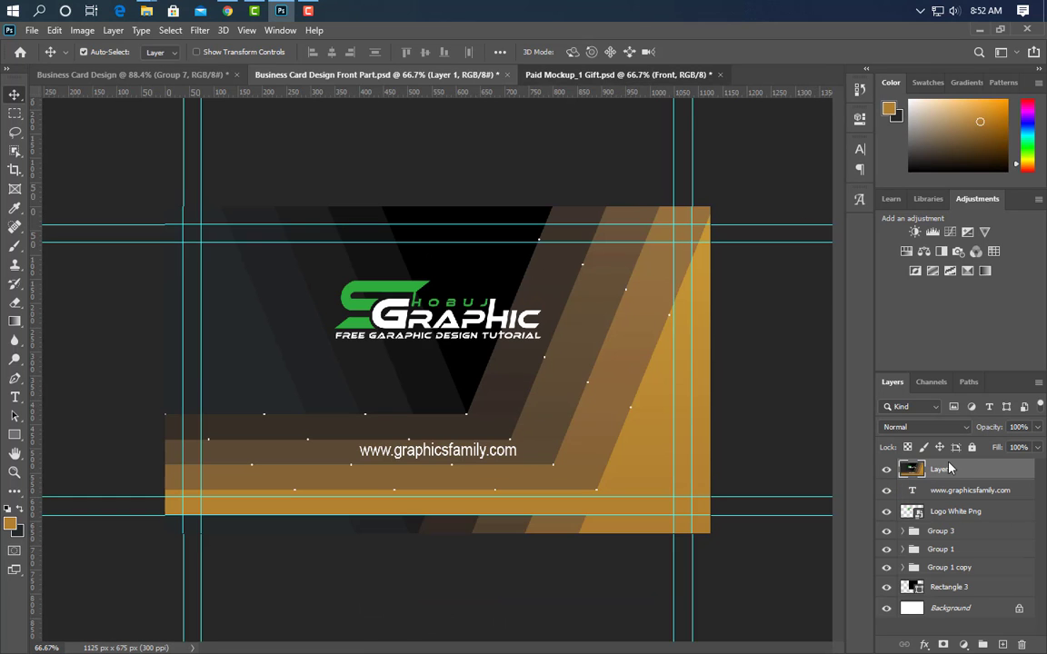
pyautogui.hotkey('ctrl', 'Tab')
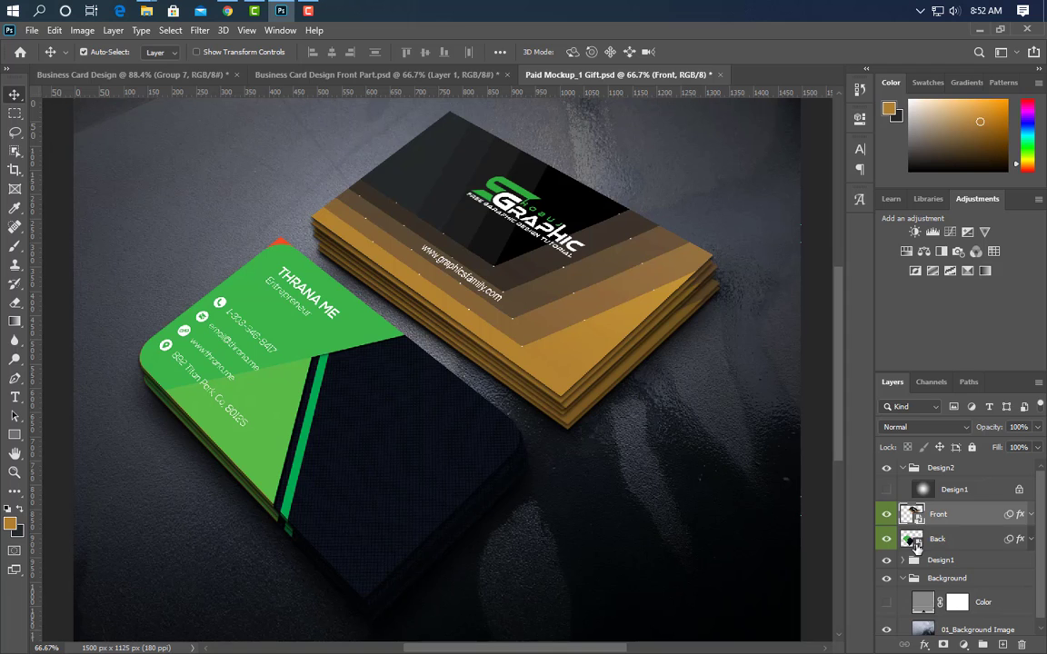
pyautogui.doubleClick(912, 539)
# Stamp a merged copy of the back design and drag it into the back-card smart object
pyautogui.click(141, 74)
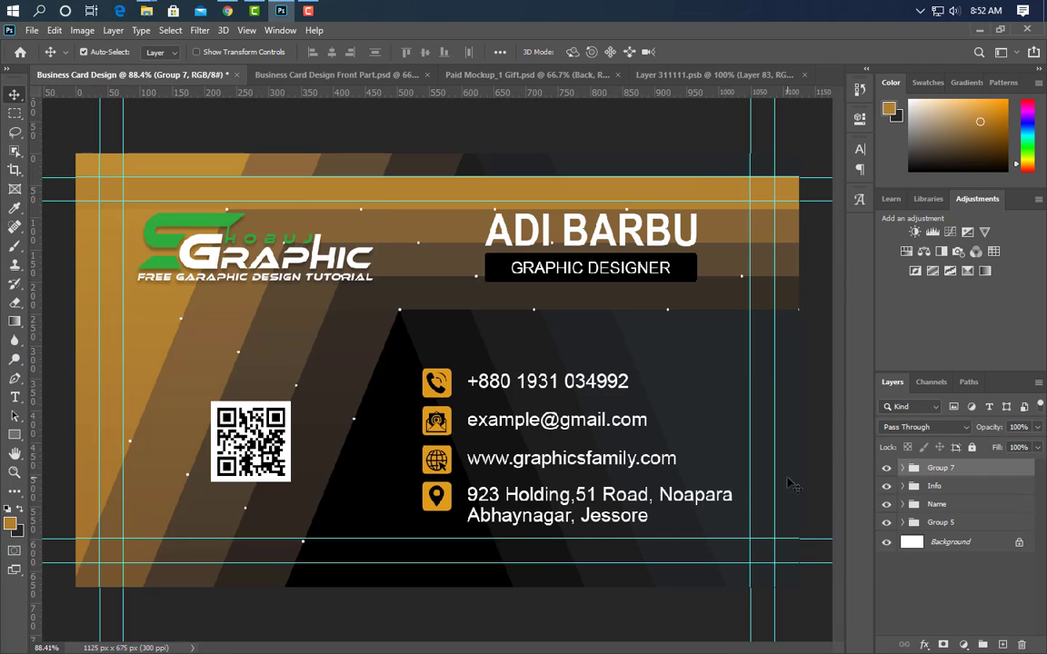
pyautogui.hotkey('ctrl', 'alt', 'shift', 'e')
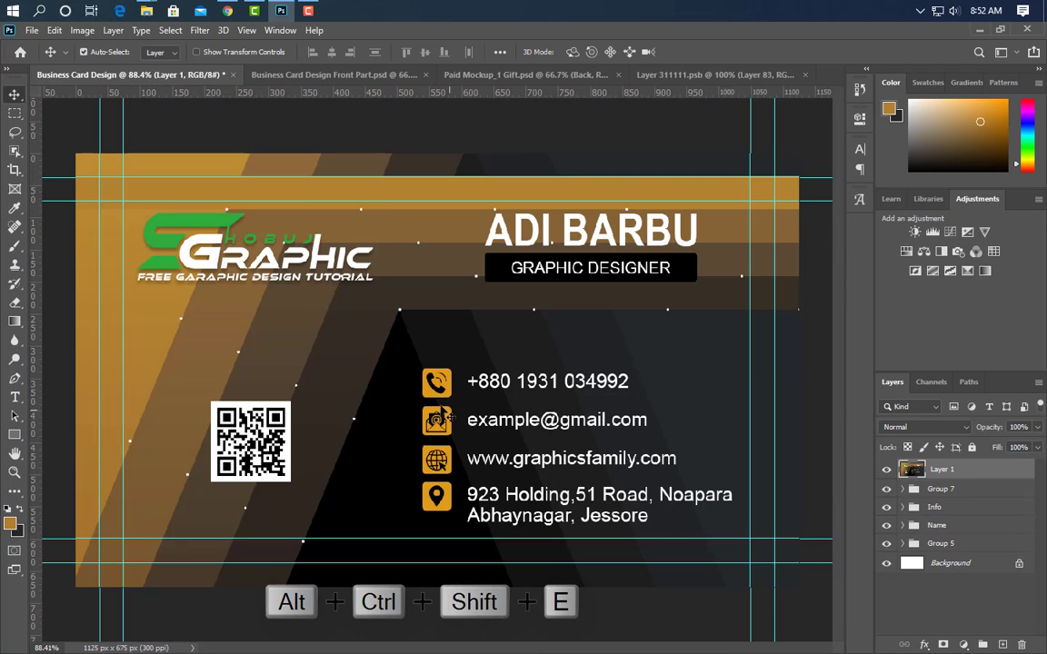
pyautogui.moveTo(509, 304); pyautogui.dragTo(454, 382)
# Centre the back design on the smart object canvas, then close and save Layer 311111.psb
pyautogui.hotkey('ctrl', 'a')
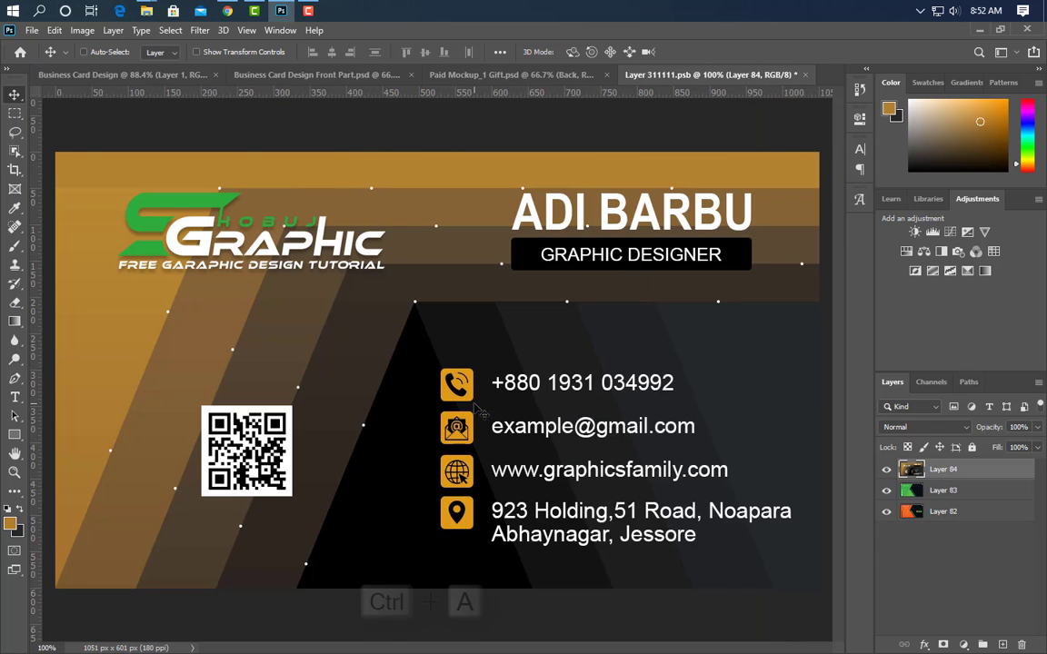
pyautogui.click(332, 52)
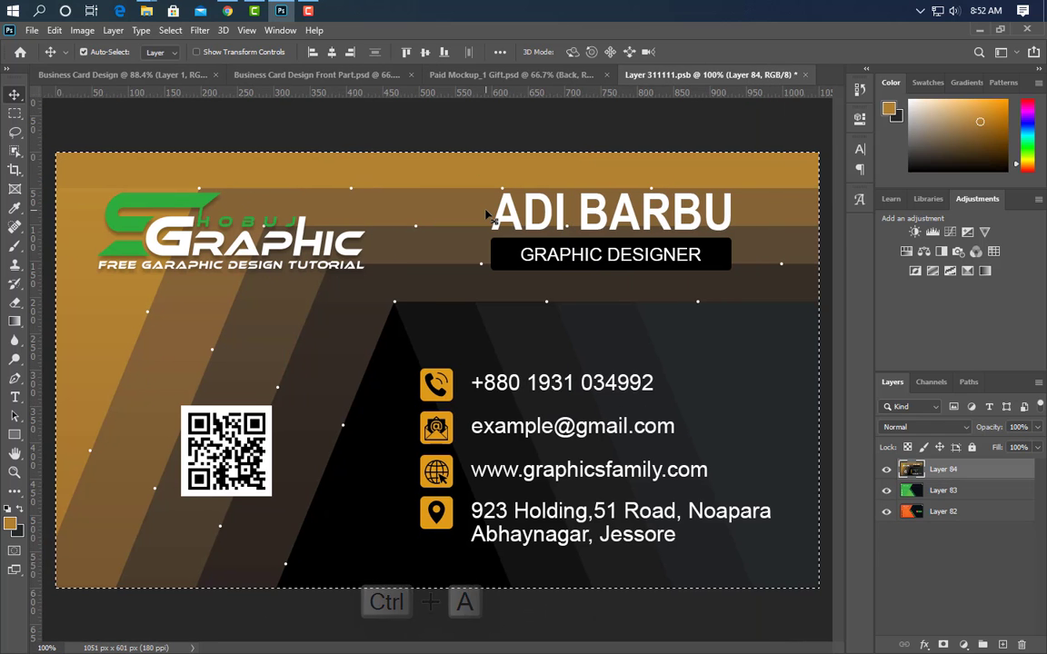
pyautogui.hotkey('ctrl', 'd')
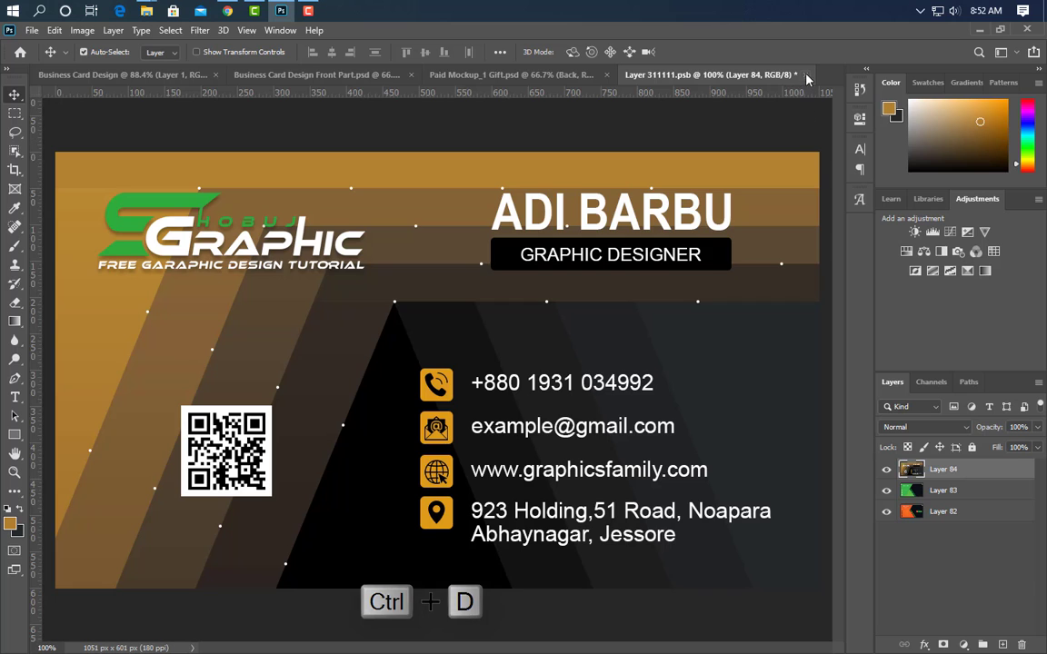
pyautogui.click(804, 74)
pyautogui.click(455, 266)
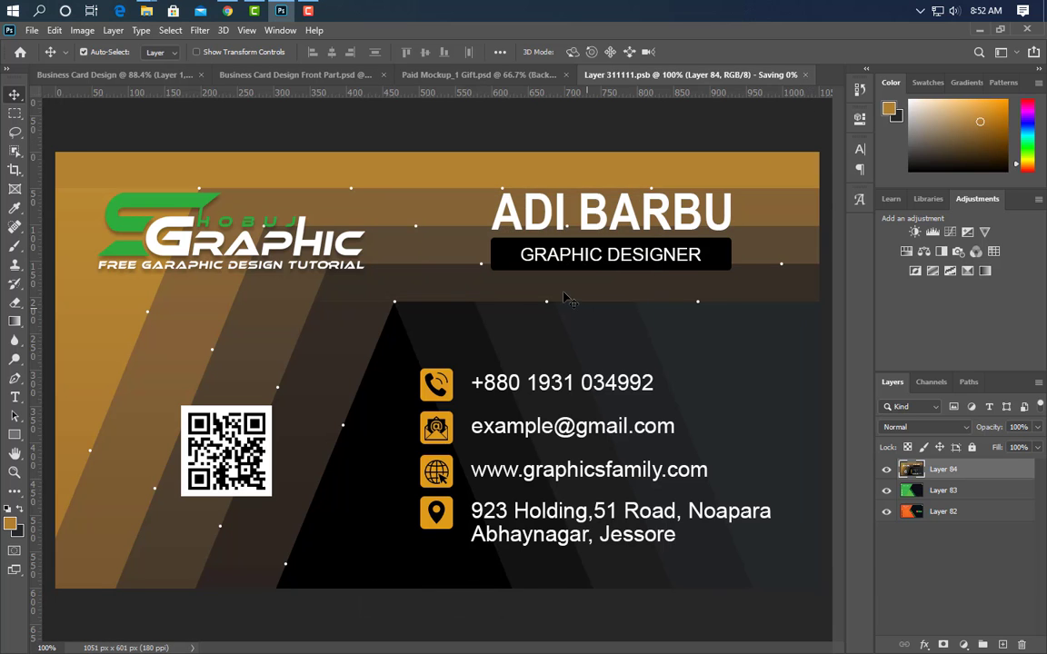